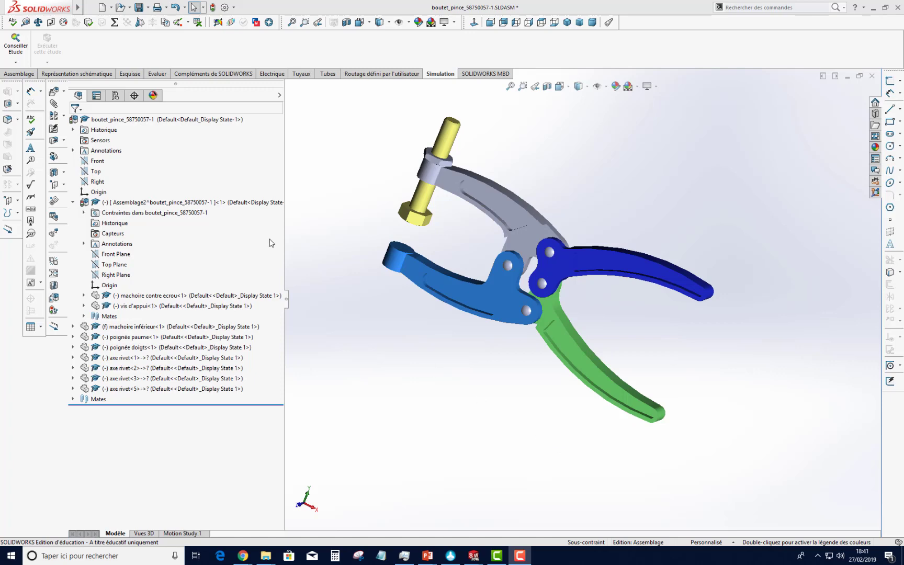
# Create a new static simulation study named Static 1 for the pliers assembly
pyautogui.click(15, 62)
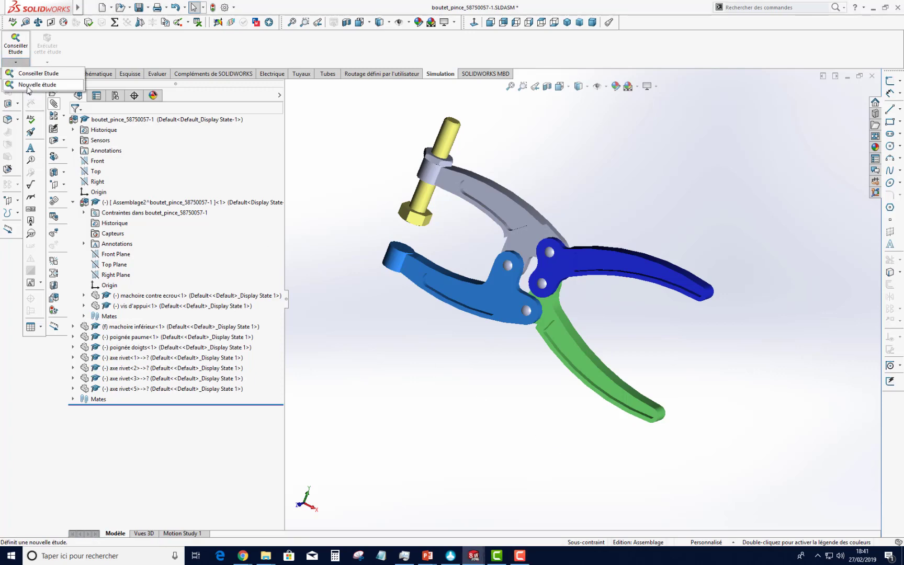
pyautogui.click(27, 85)
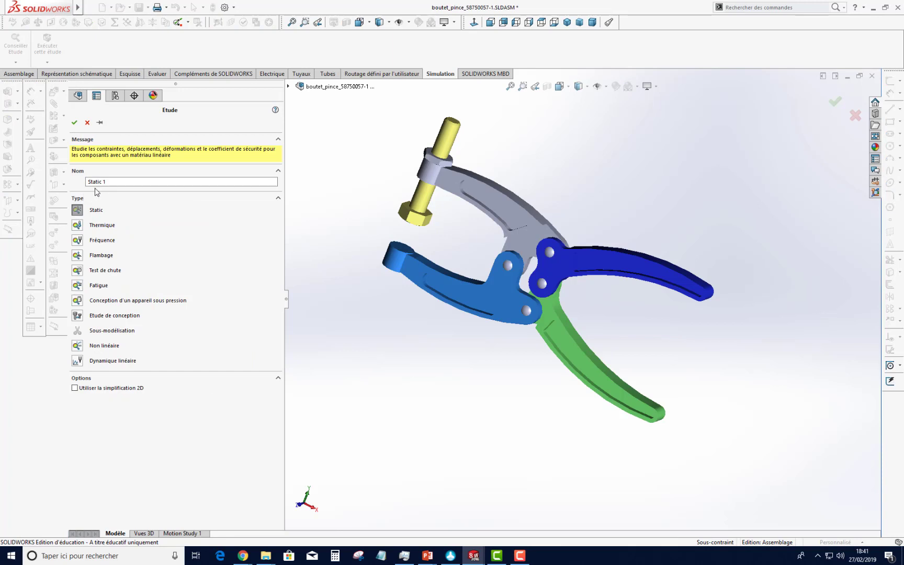
pyautogui.click(74, 122)
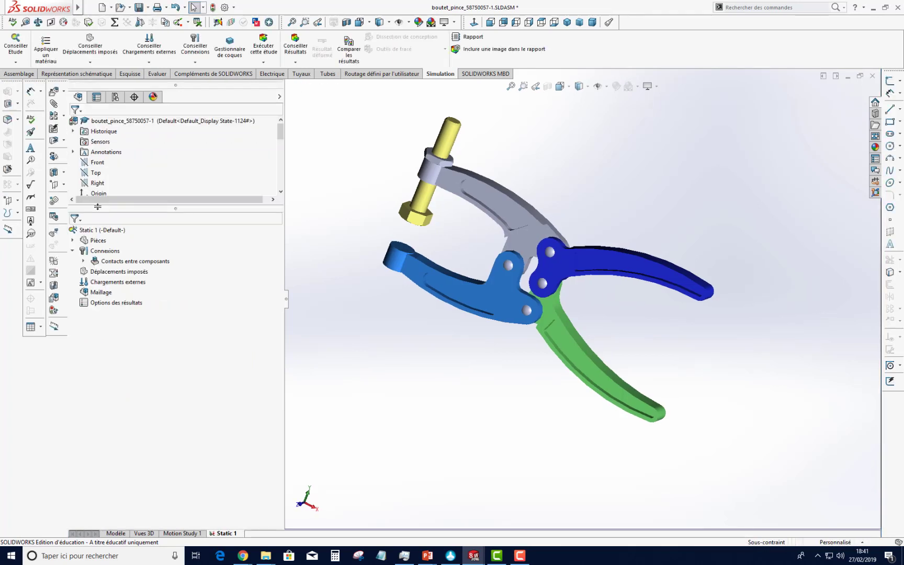
# Apply the material Acier allié to all parts of the static study
pyautogui.rightClick(101, 246)
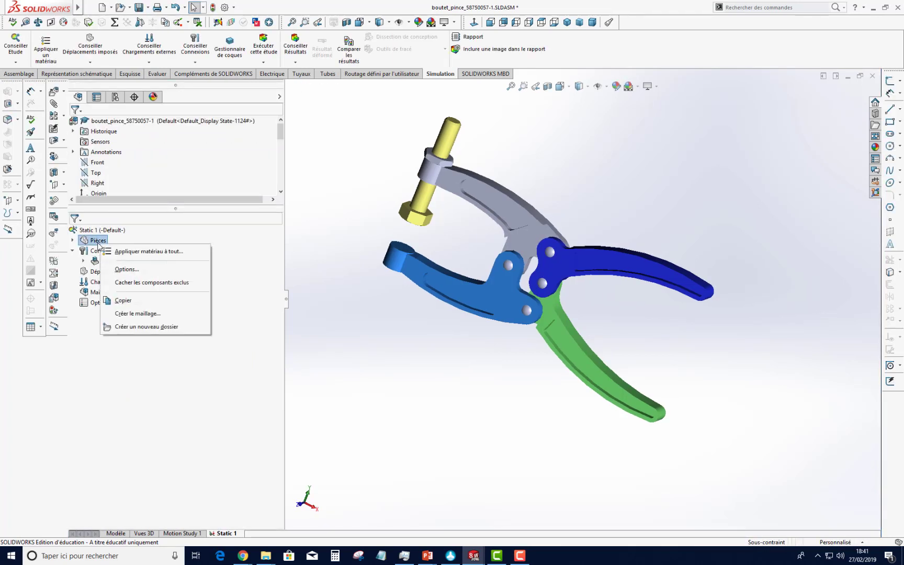
pyautogui.click(128, 253)
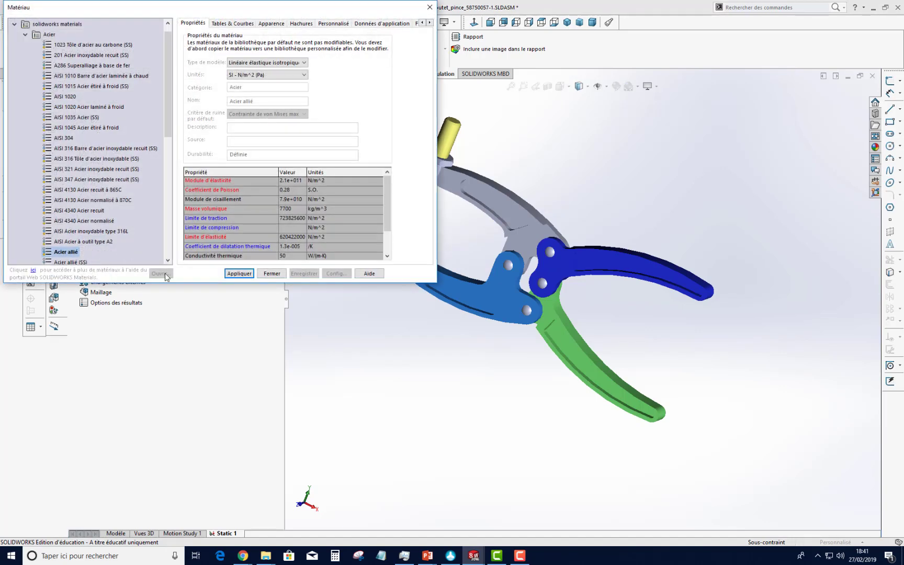
pyautogui.click(242, 275)
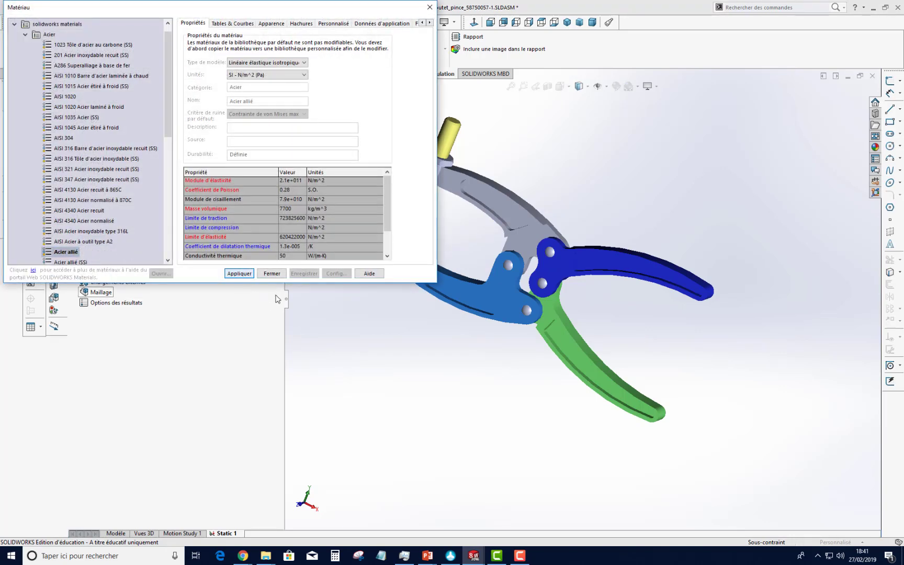
pyautogui.click(271, 273)
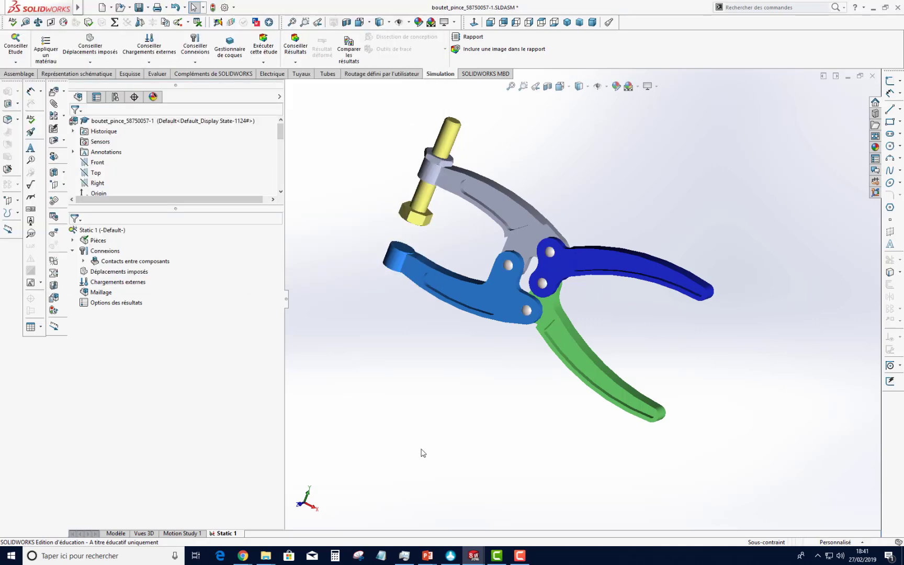
pyautogui.click(581, 366)
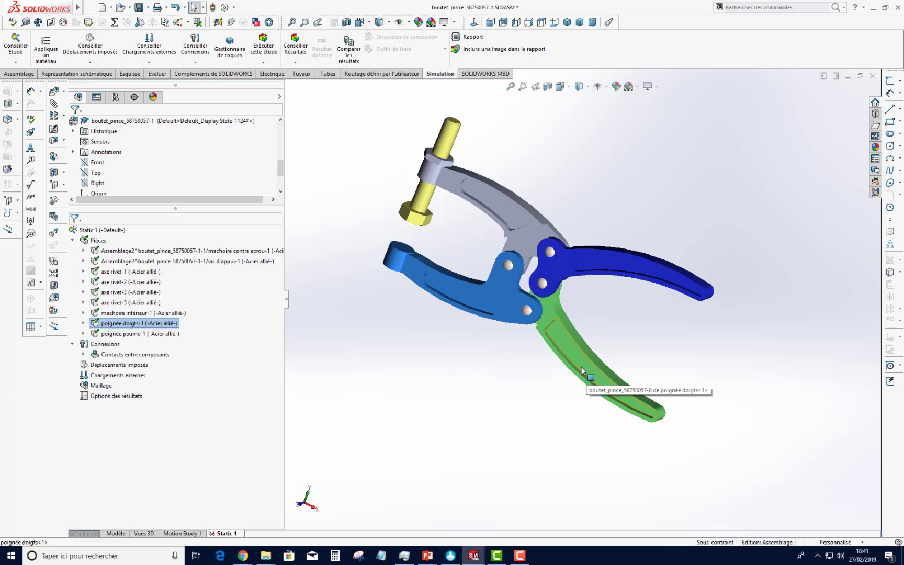
pyautogui.moveTo(581, 366); pyautogui.dragTo(582, 388)
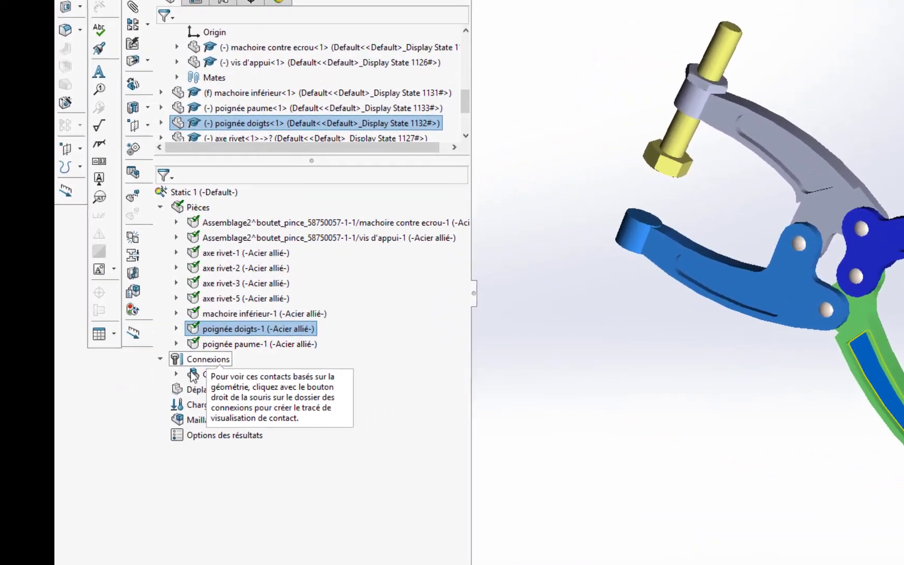
pyautogui.rightClick(175, 359)
pyautogui.rightClick(191, 400)
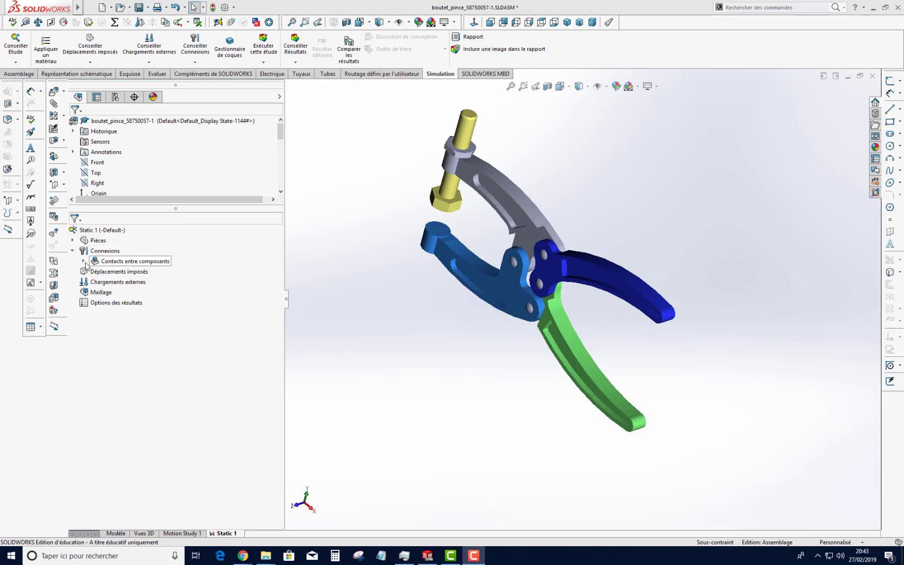
# Review the global component contact's definition and accept it as Solidaire with compatible mesh
pyautogui.click(83, 261)
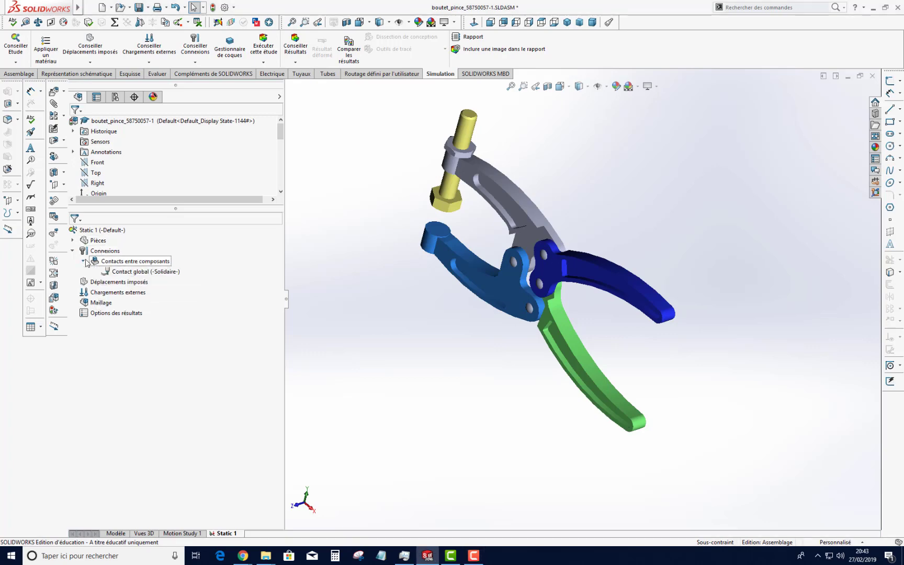
pyautogui.rightClick(126, 274)
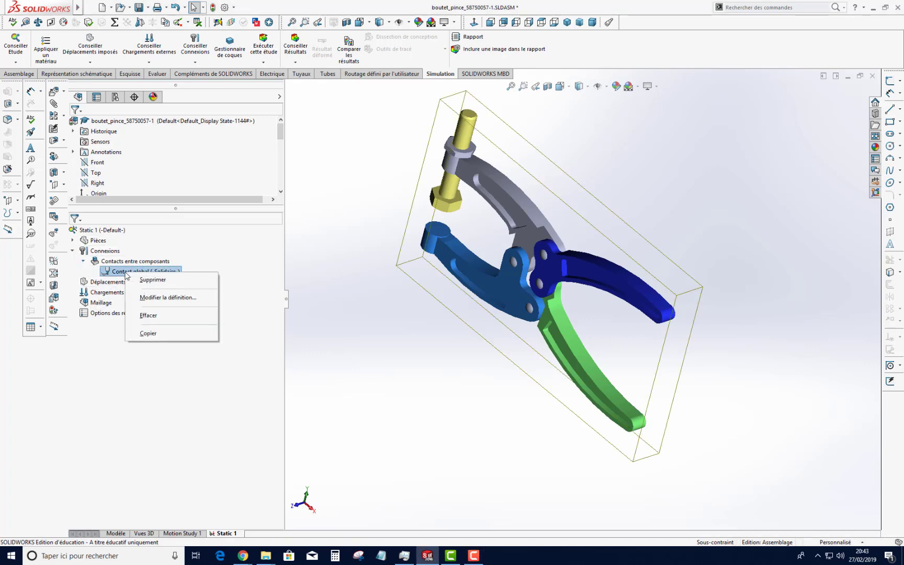
pyautogui.click(168, 297)
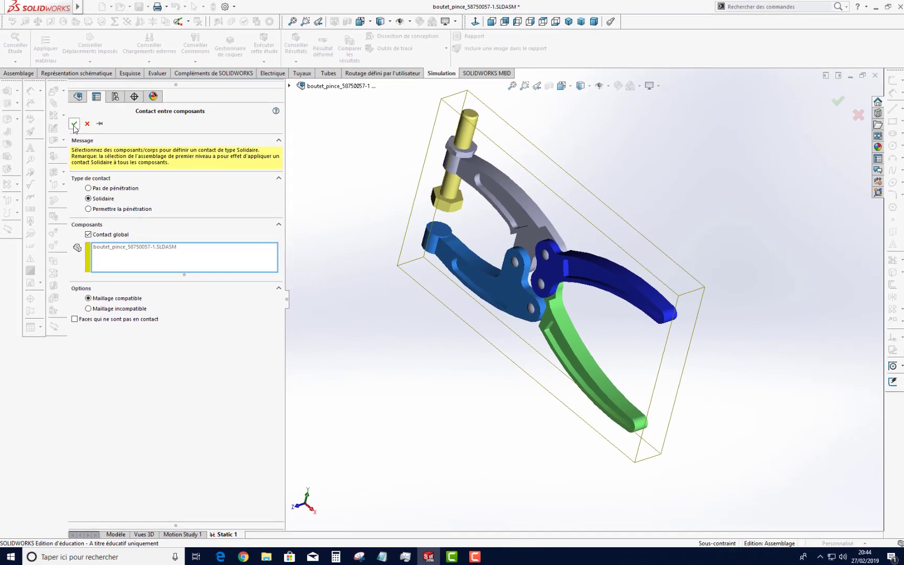
pyautogui.click(74, 124)
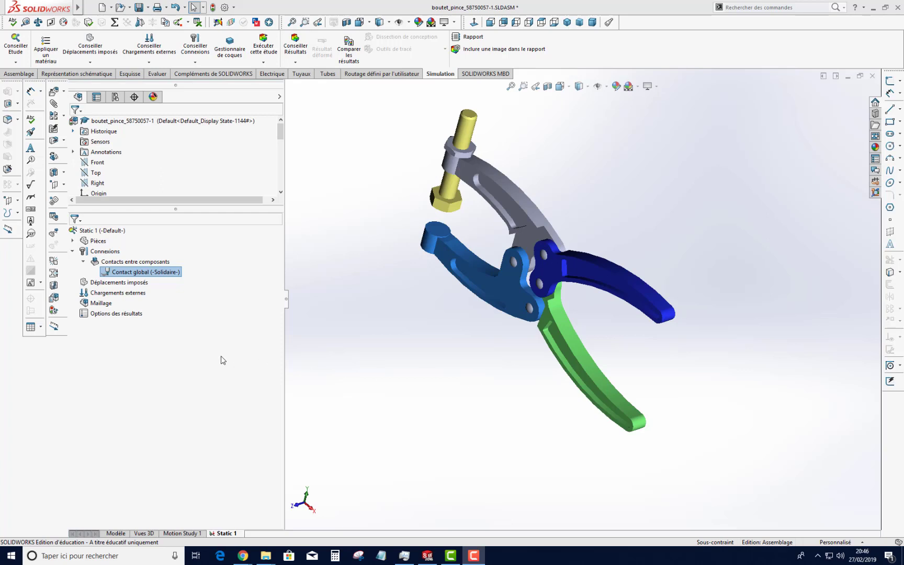
# Run the under-constrained bodies analysis and examine the free translations of Corps 1 and Groupe 2
pyautogui.rightClick(90, 254)
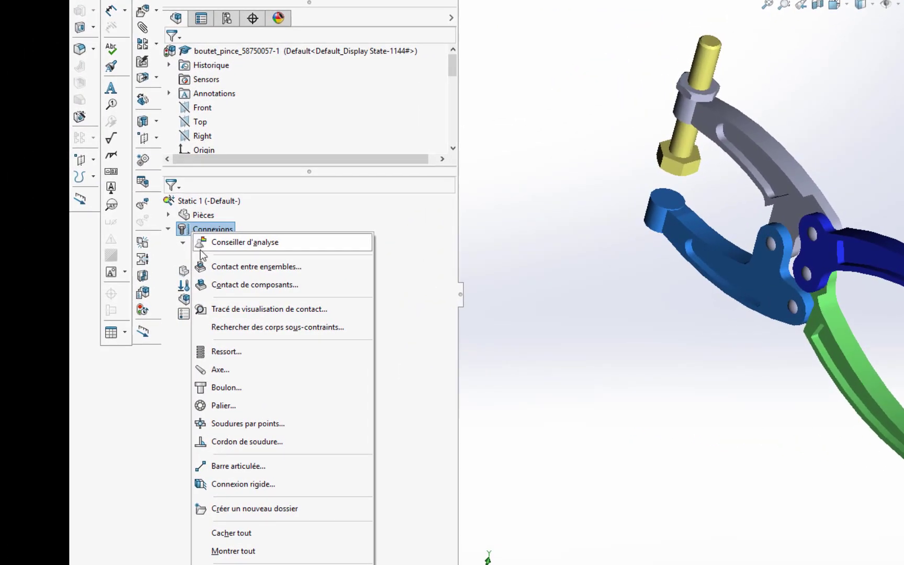
pyautogui.click(244, 330)
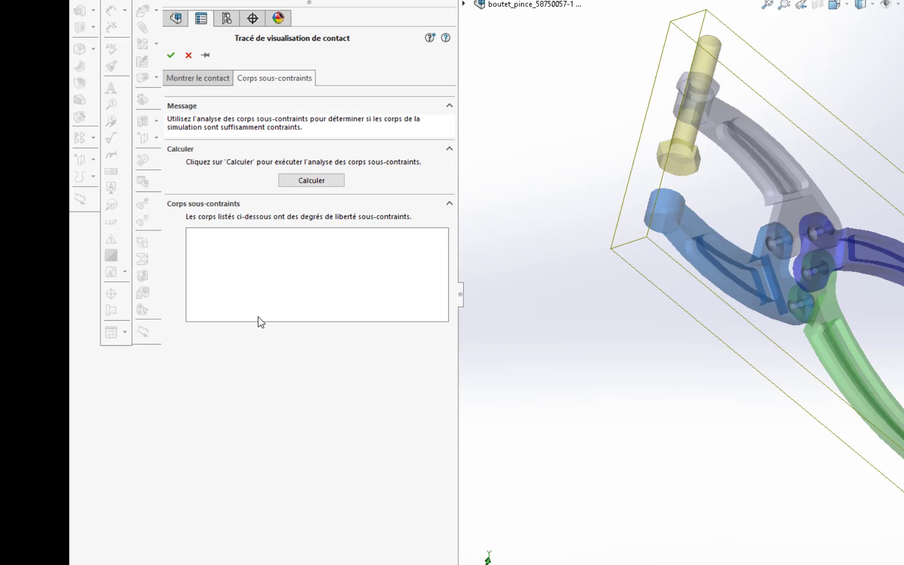
pyautogui.click(314, 179)
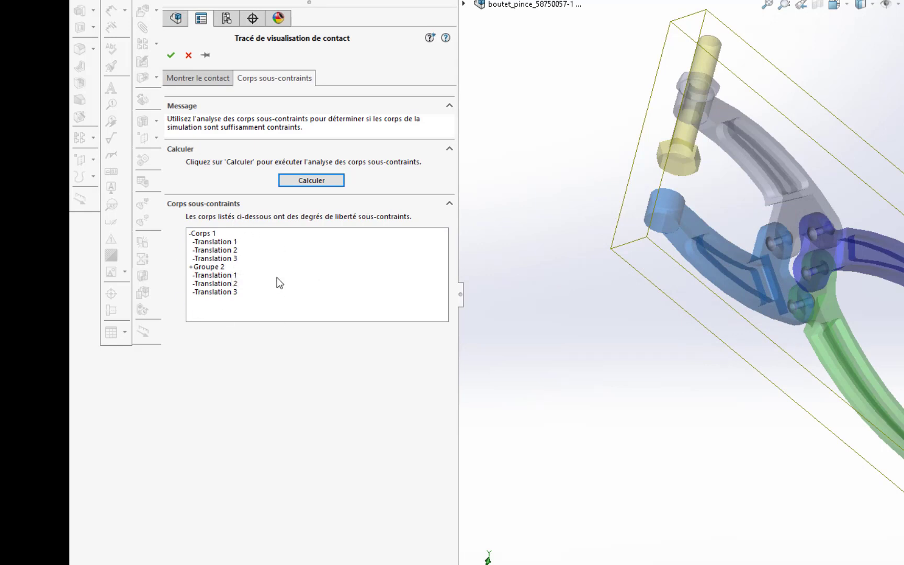
pyautogui.click(211, 234)
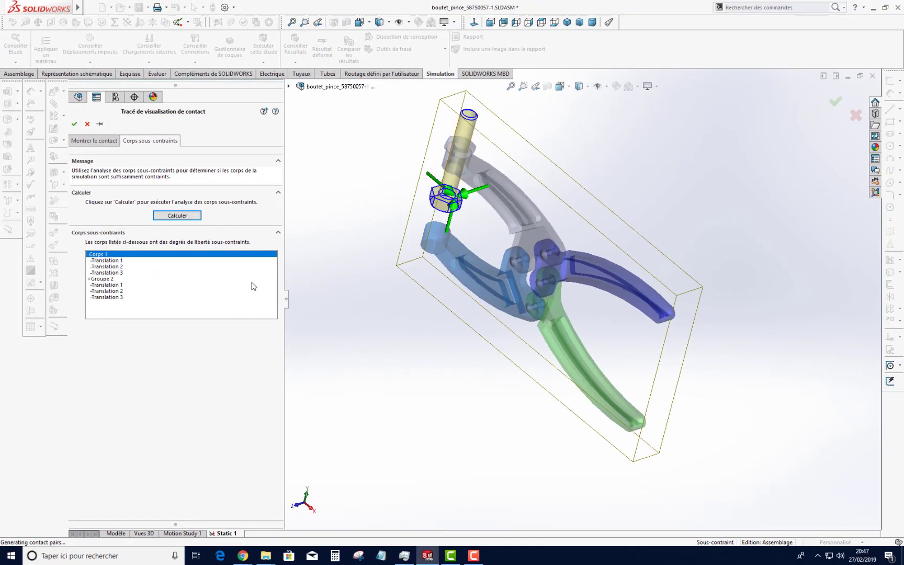
pyautogui.click(119, 262)
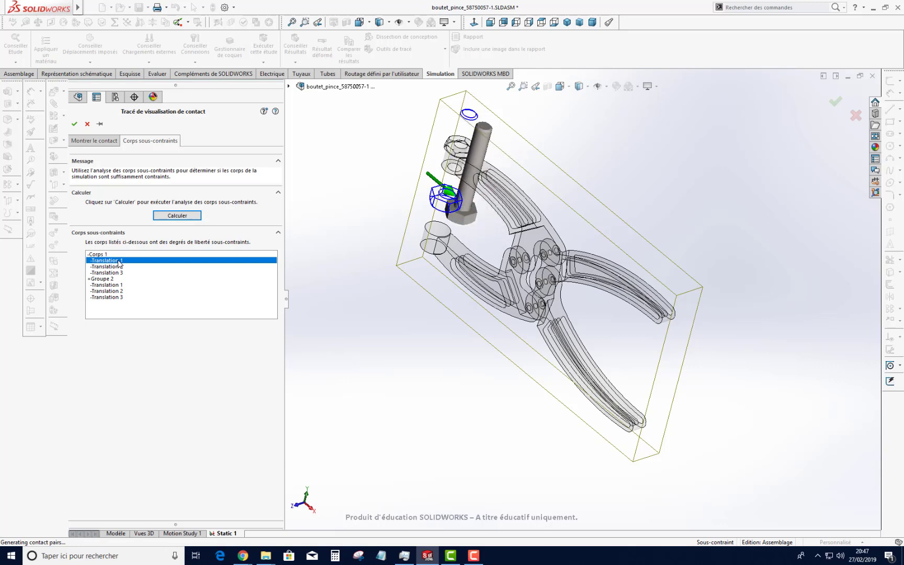
pyautogui.click(110, 285)
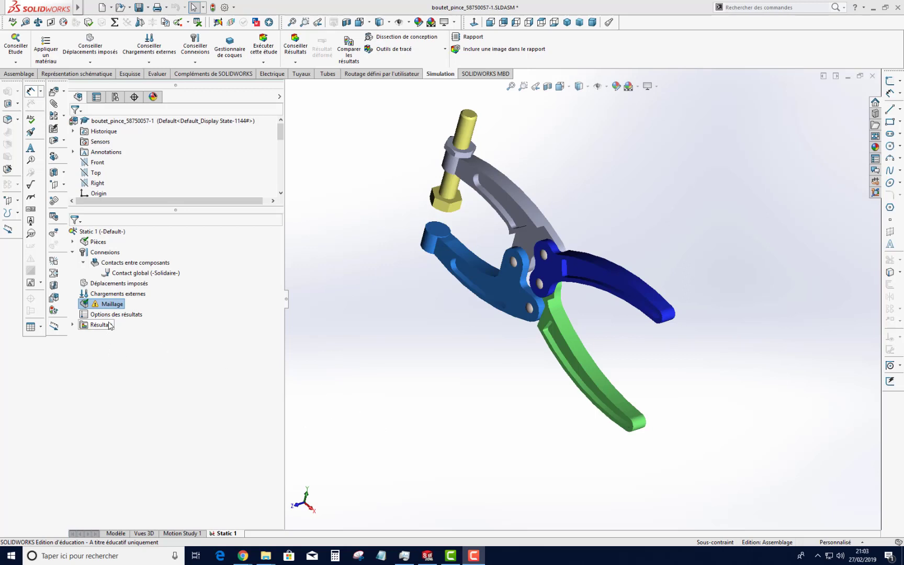
# Remesh the assembly at the default density with a standard mesh, 2.93553745 mm element size and 0.14677687 mm tolerance
pyautogui.rightClick(103, 303)
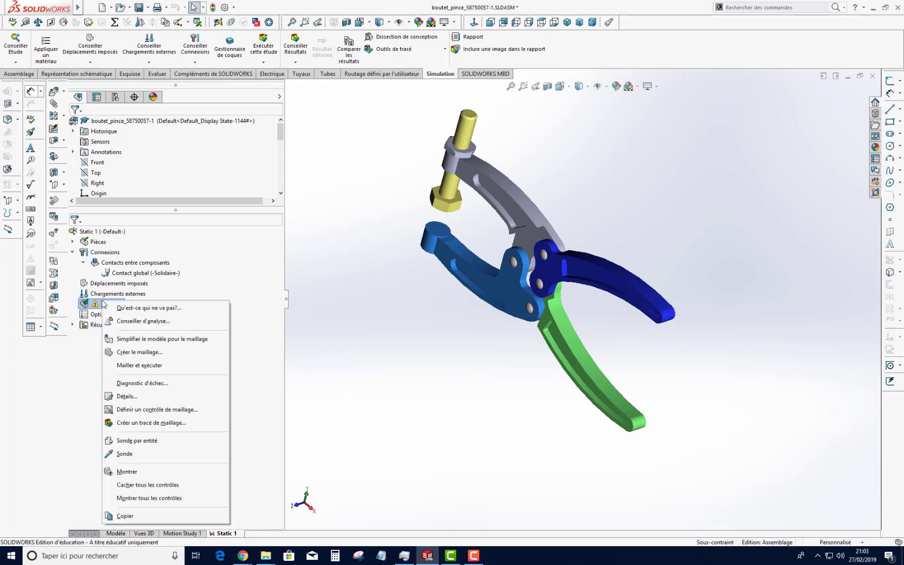
pyautogui.click(139, 352)
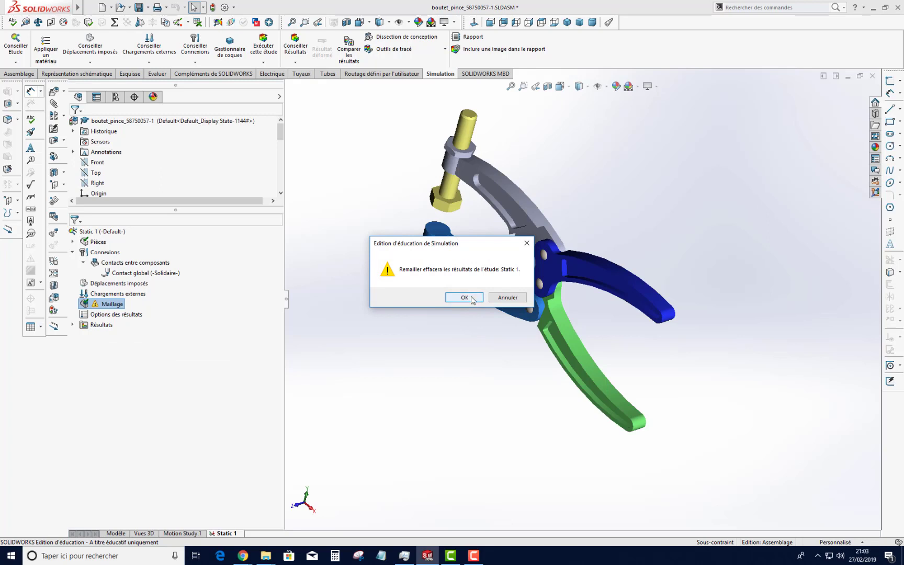
pyautogui.click(464, 297)
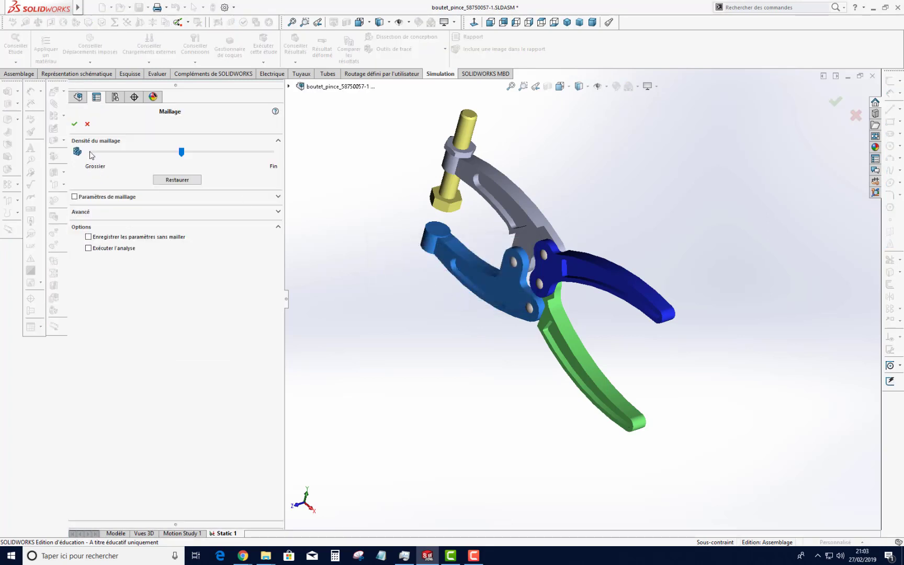
pyautogui.click(172, 179)
pyautogui.click(277, 197)
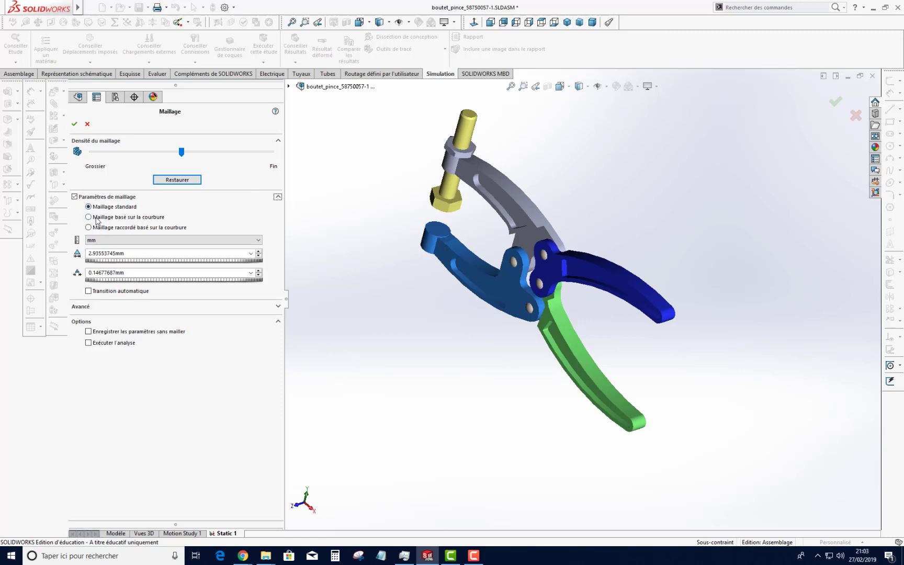
pyautogui.click(74, 124)
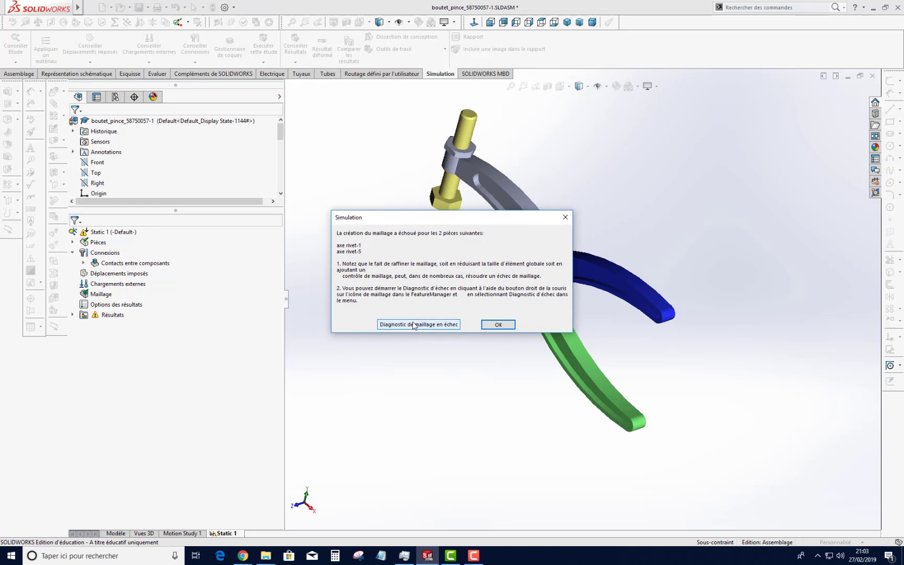
# Use the failed-mesh diagnostics to mesh axe rivet-1 with a mesh control of 1.46776902 mm element size and ratio 1.5, accepting curvature-based meshing
pyautogui.click(414, 324)
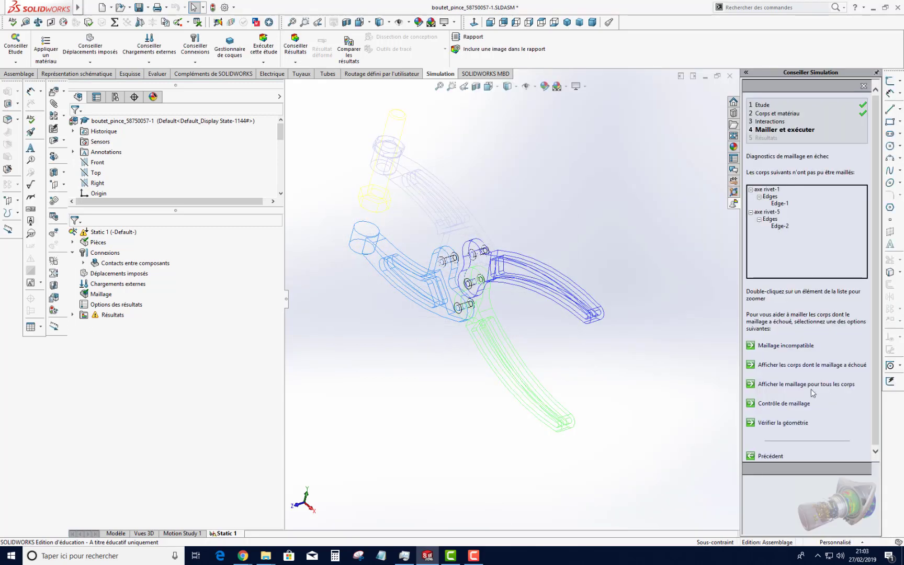
pyautogui.click(772, 225)
pyautogui.click(778, 404)
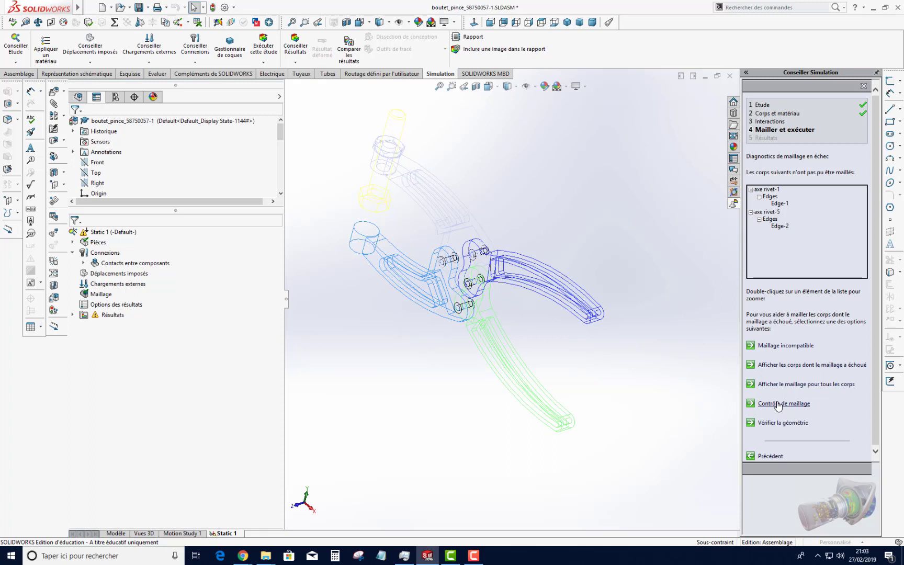
pyautogui.click(766, 190)
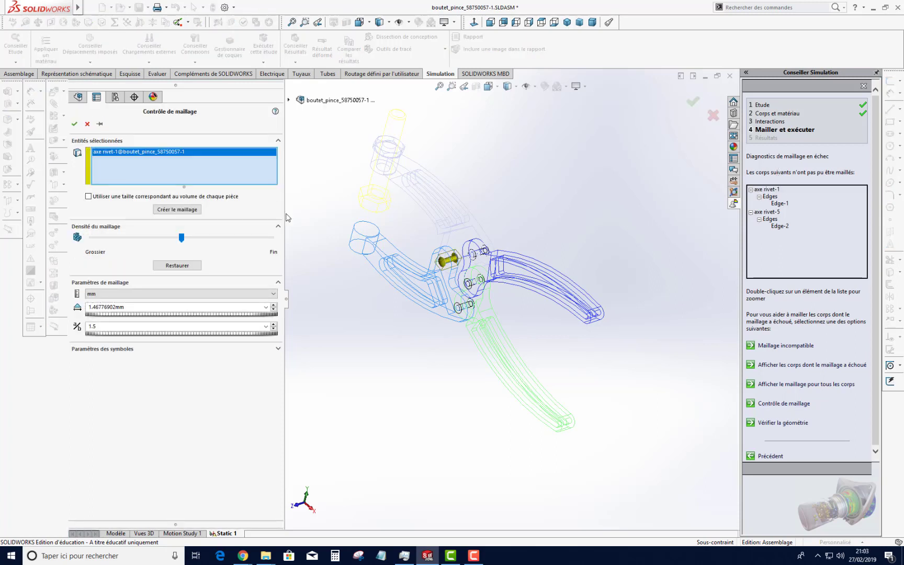
pyautogui.click(191, 209)
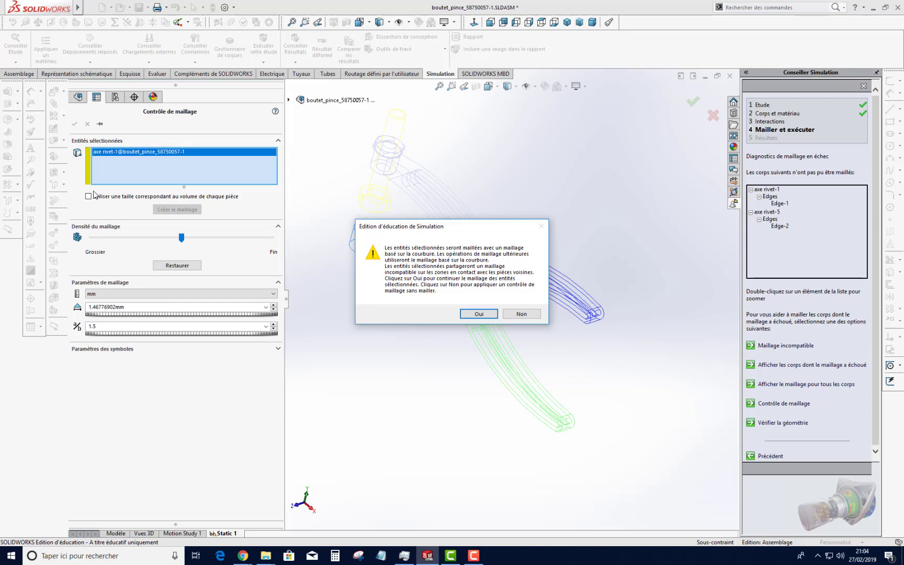
pyautogui.click(473, 315)
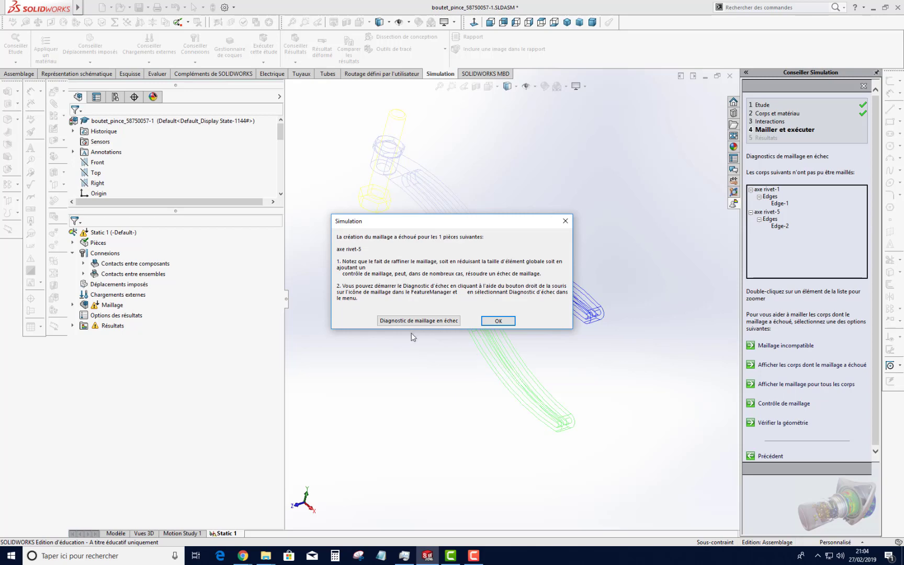
pyautogui.click(493, 323)
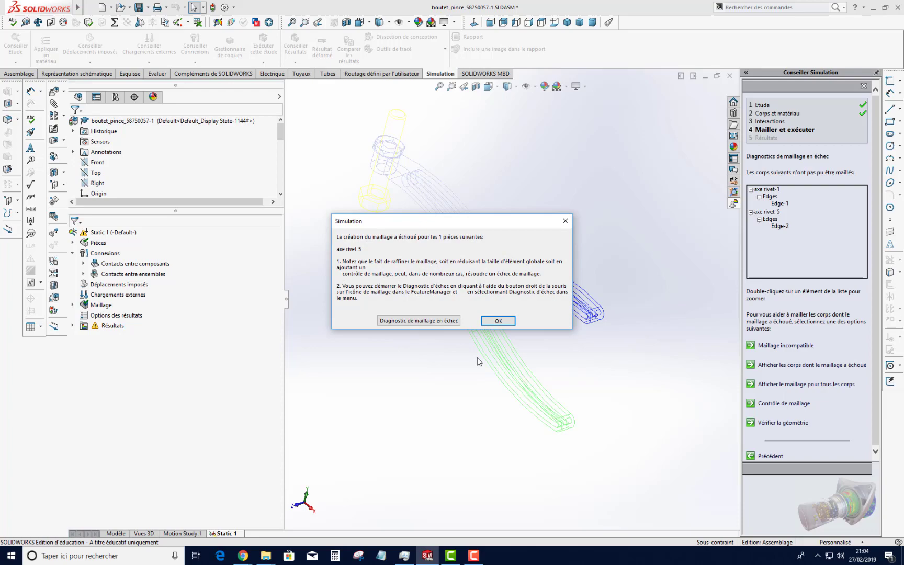
pyautogui.click(498, 321)
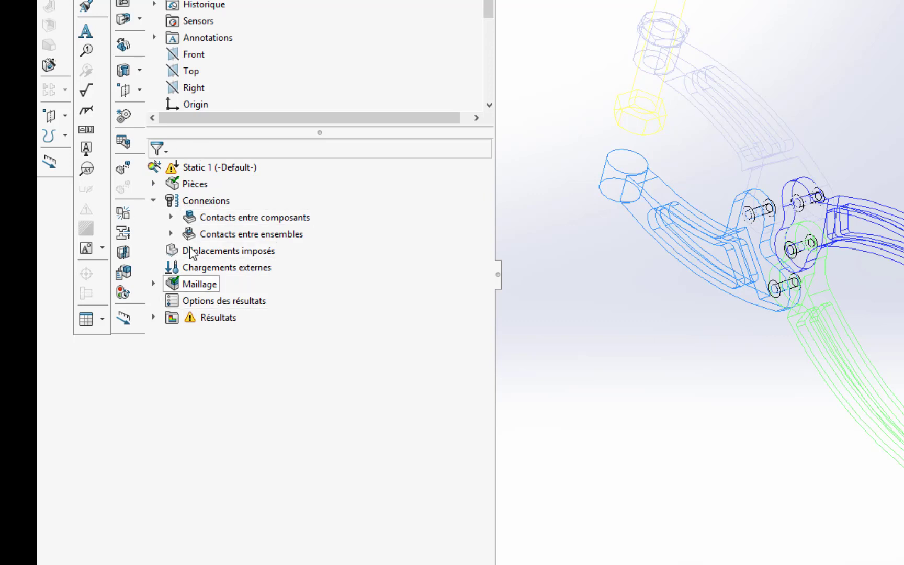
# Mesh axe rivet-5 with a mesh control of 1.46776902 mm element size and ratio 1.5, accepting curvature-based meshing
pyautogui.click(153, 183)
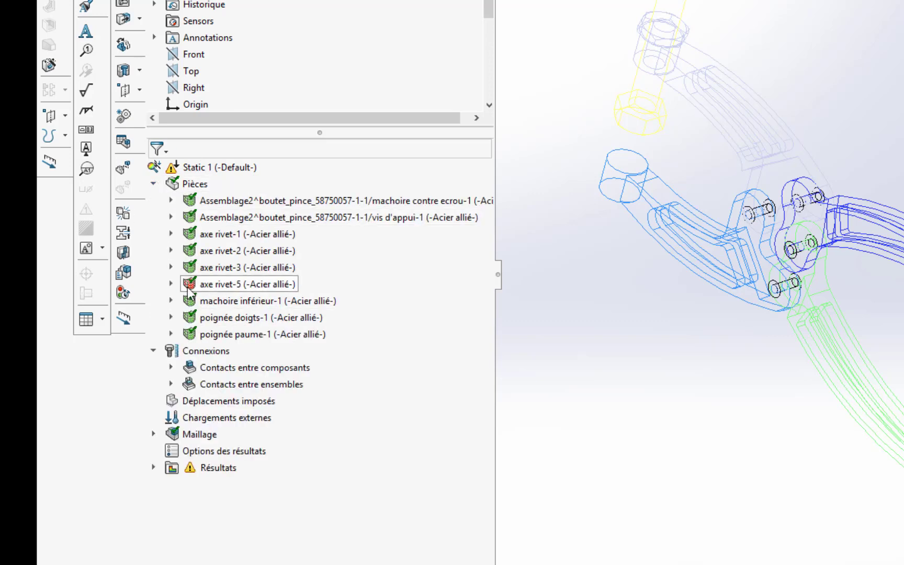
pyautogui.rightClick(211, 285)
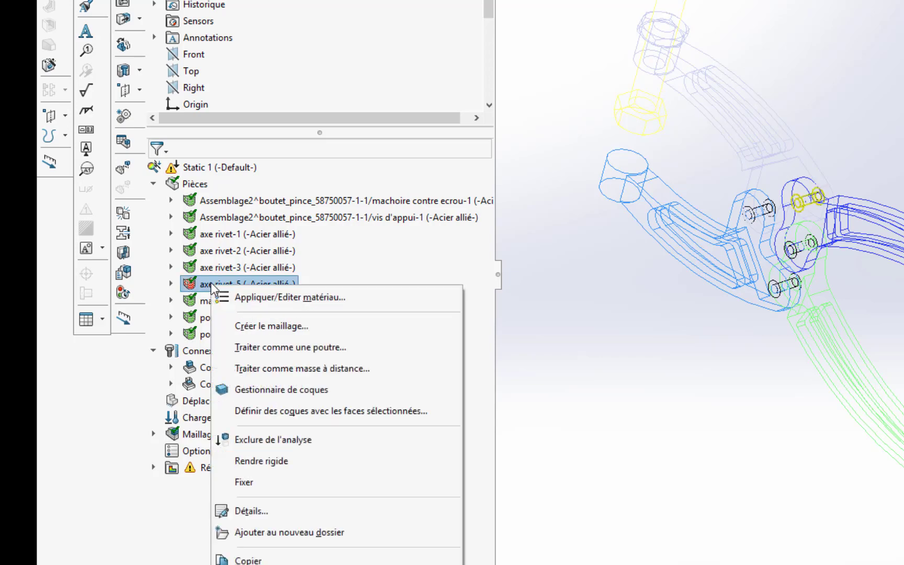
pyautogui.click(246, 324)
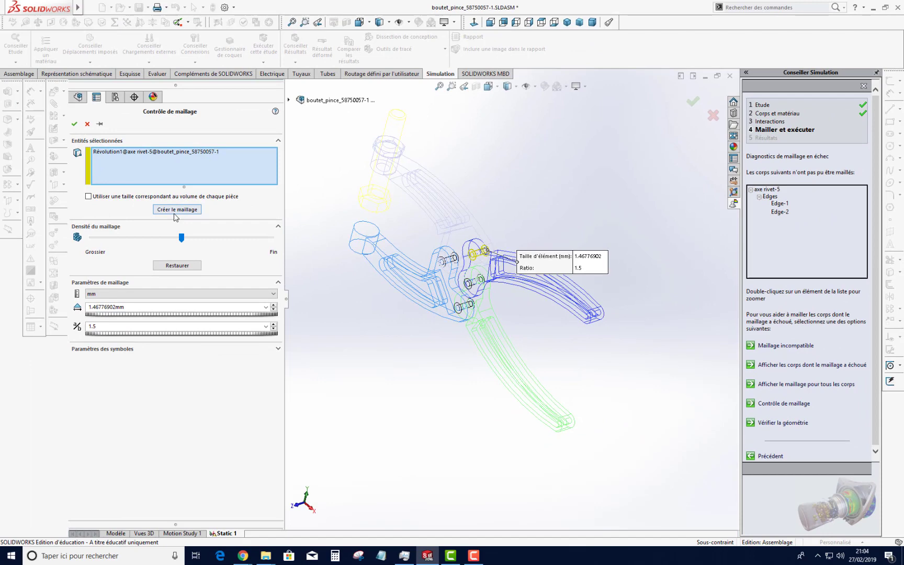
pyautogui.click(305, 139)
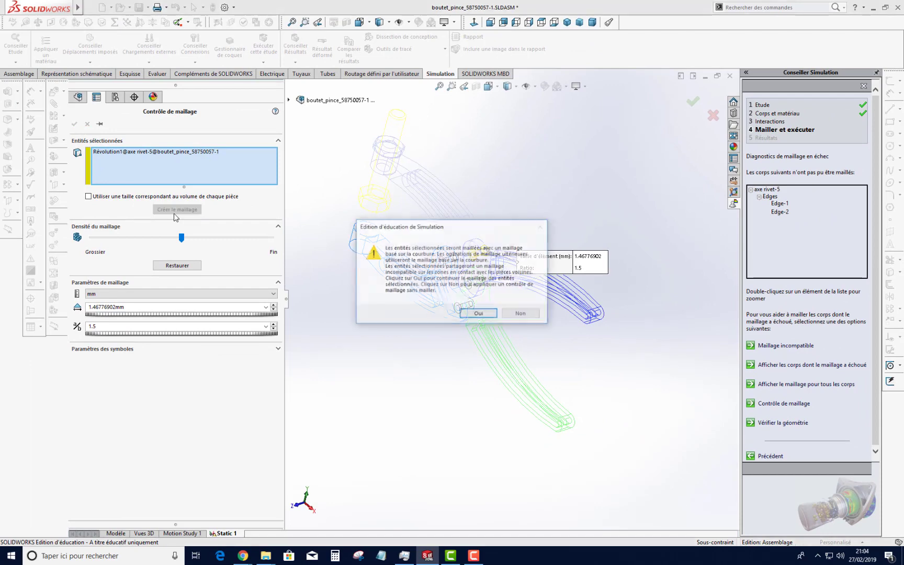
pyautogui.click(484, 314)
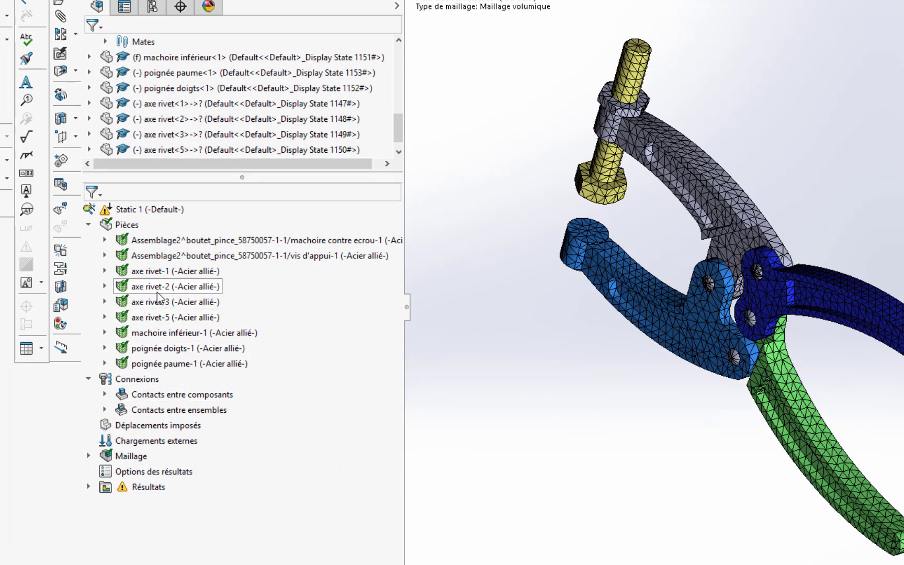
# Review the definition of the first contact set between axe rivet-1 and machoire inférieur-1, plus the global component contact
pyautogui.click(105, 409)
pyautogui.click(173, 424)
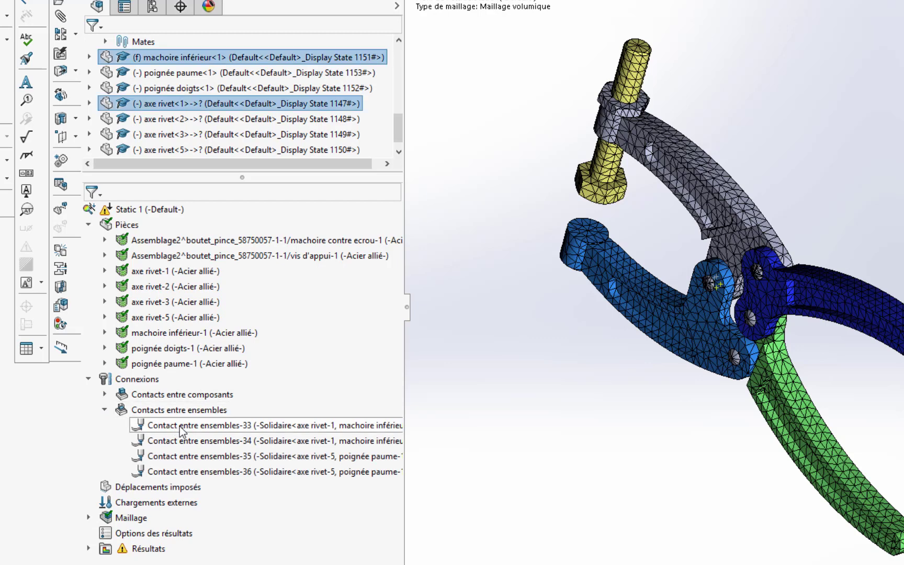
pyautogui.rightClick(228, 427)
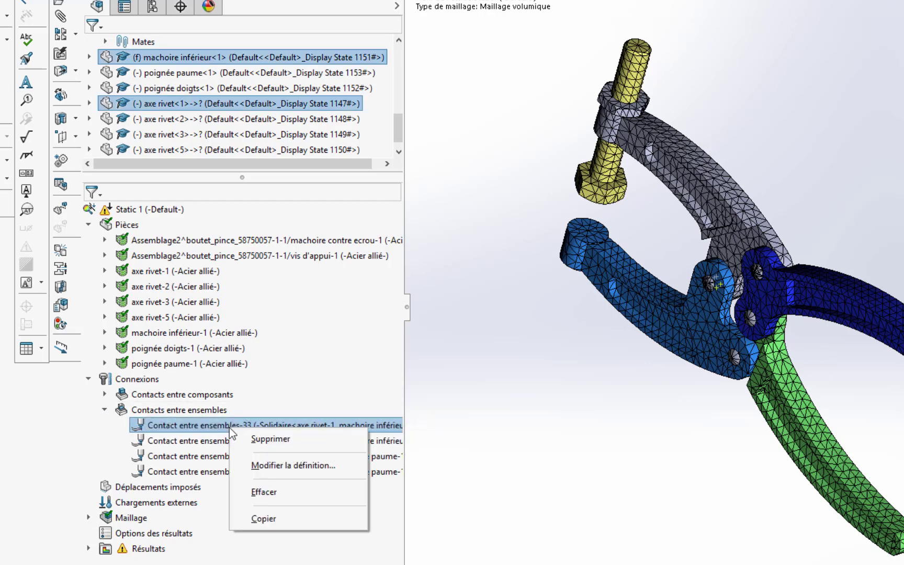
pyautogui.click(265, 470)
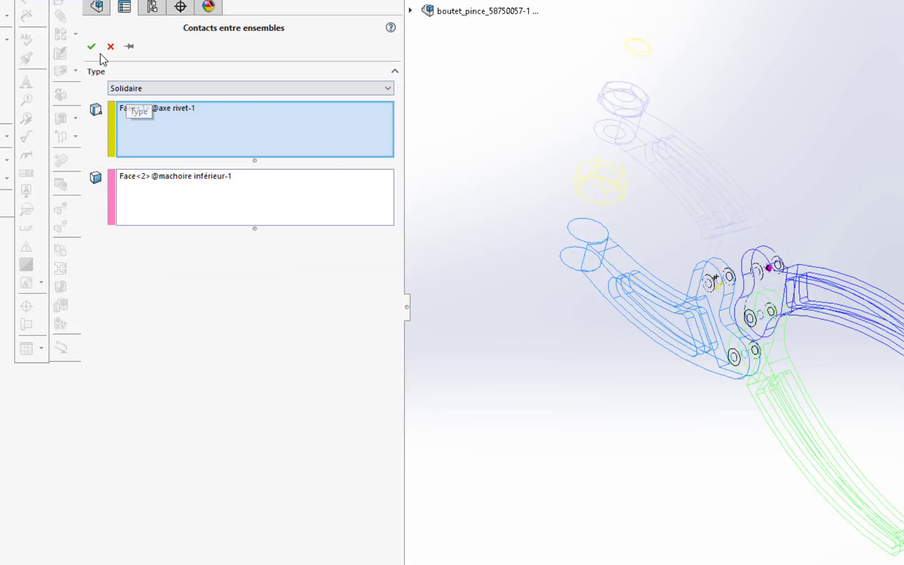
pyautogui.click(112, 47)
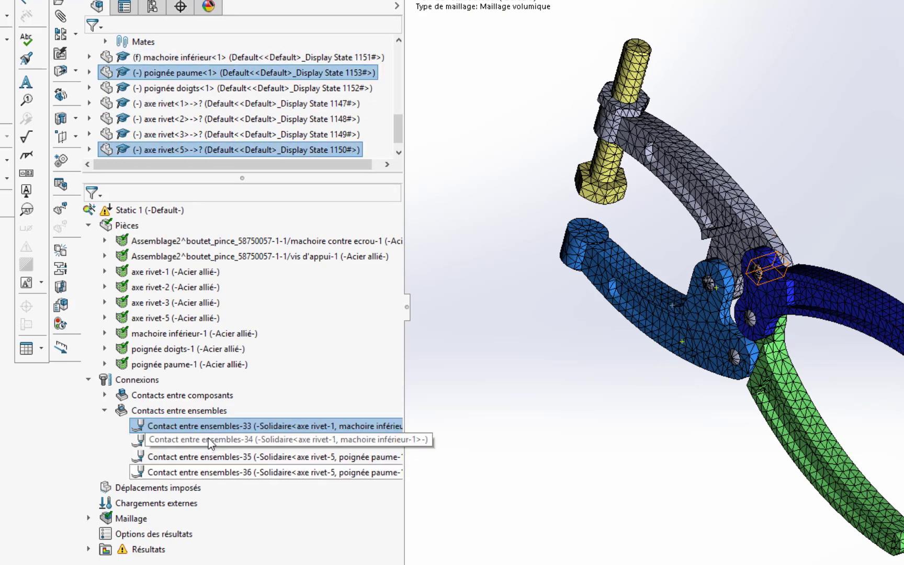
pyautogui.click(160, 396)
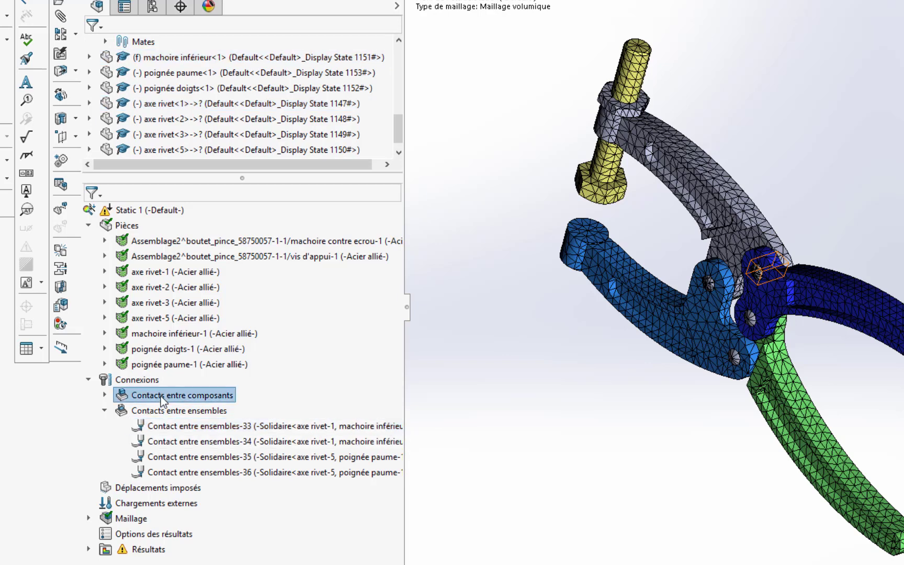
pyautogui.click(105, 395)
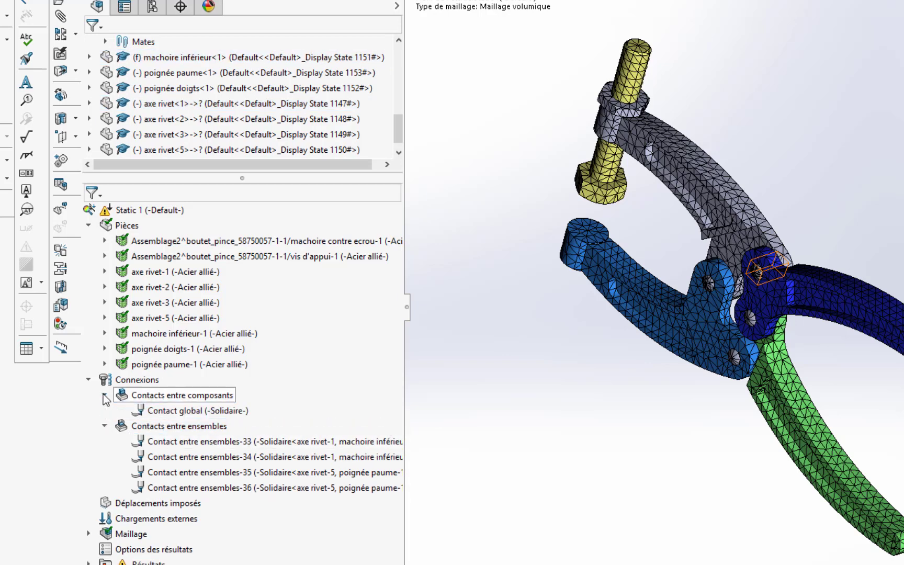
pyautogui.click(158, 407)
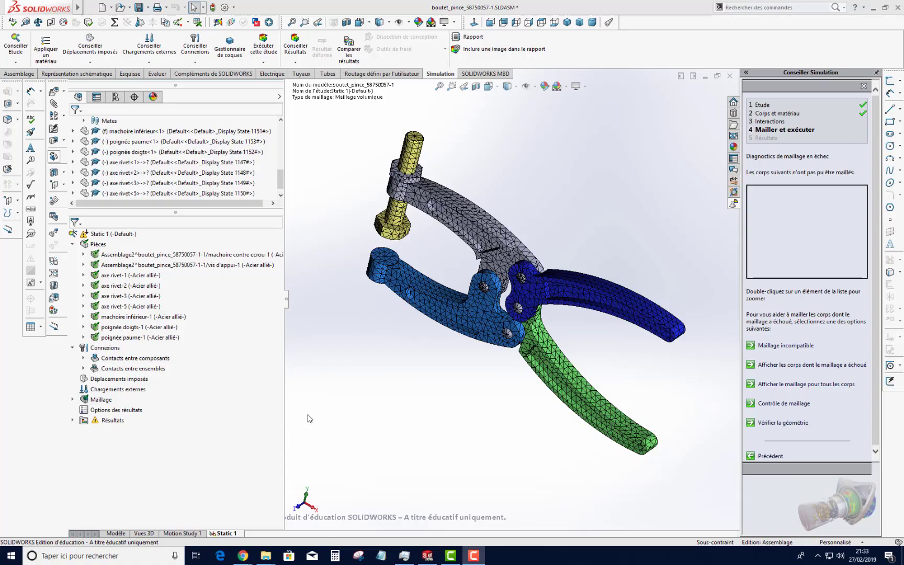
# Apply a fixed geometry restraint to the facing clamping faces of machoire inférieur-1 and the vis d'appui head
pyautogui.rightClick(92, 378)
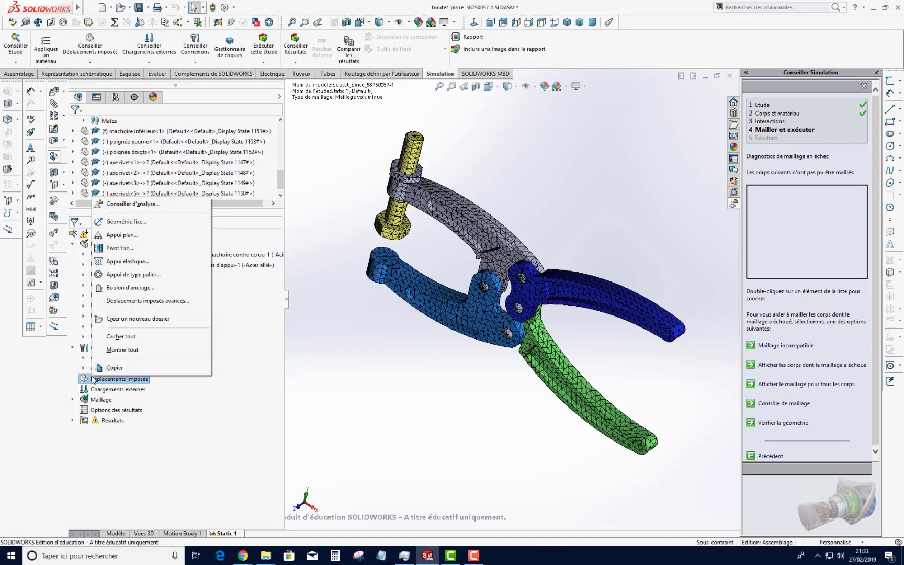
pyautogui.click(125, 223)
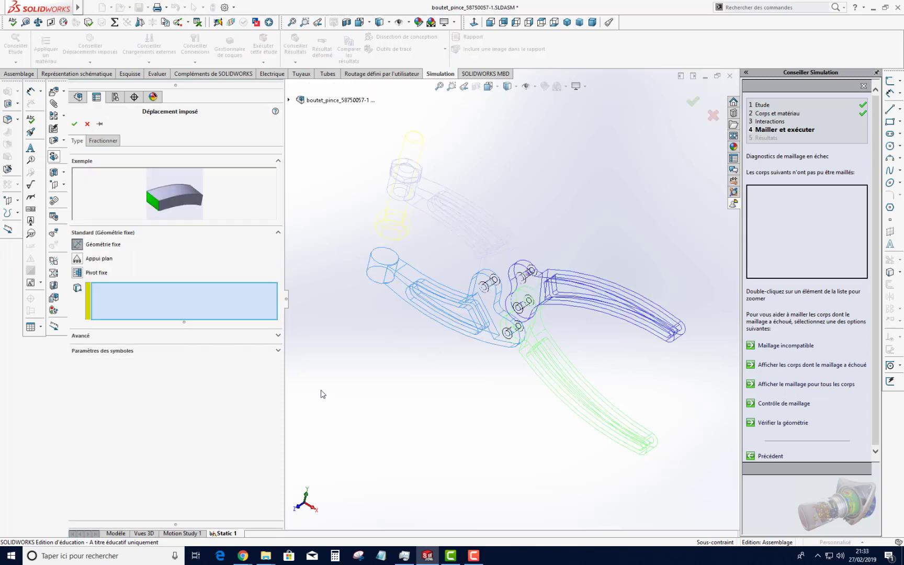
pyautogui.click(382, 256)
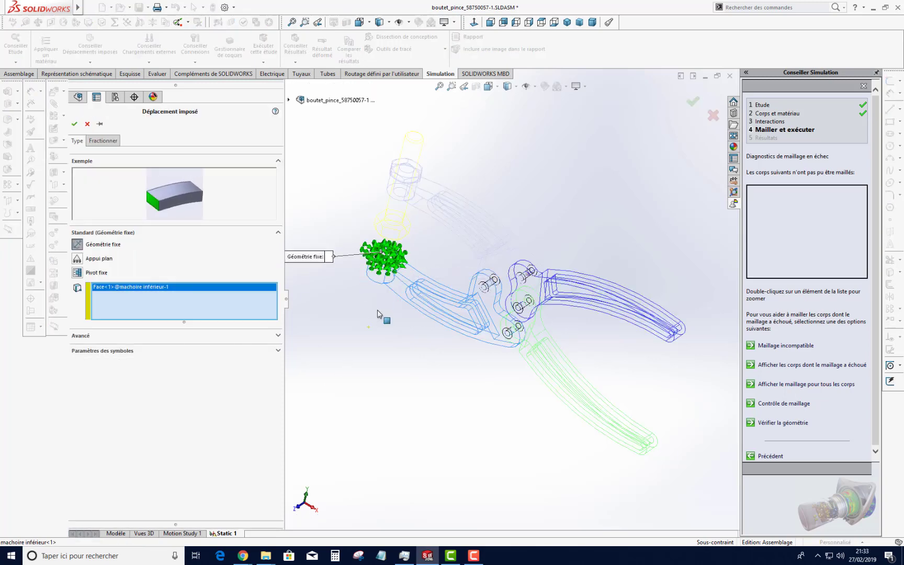
pyautogui.moveTo(377, 312); pyautogui.dragTo(421, 236, button='middle')
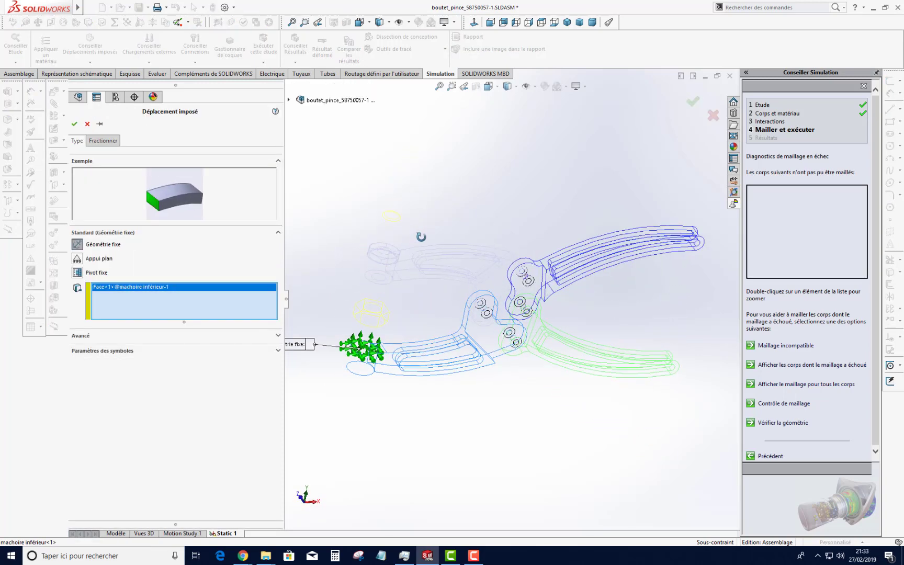
pyautogui.click(369, 322)
pyautogui.moveTo(436, 416); pyautogui.dragTo(432, 492, button='middle')
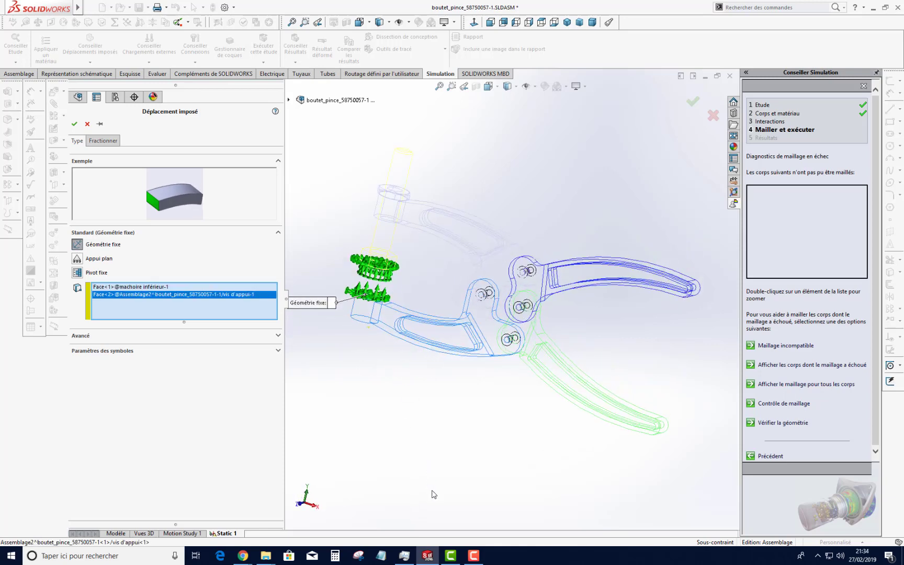
pyautogui.click(74, 124)
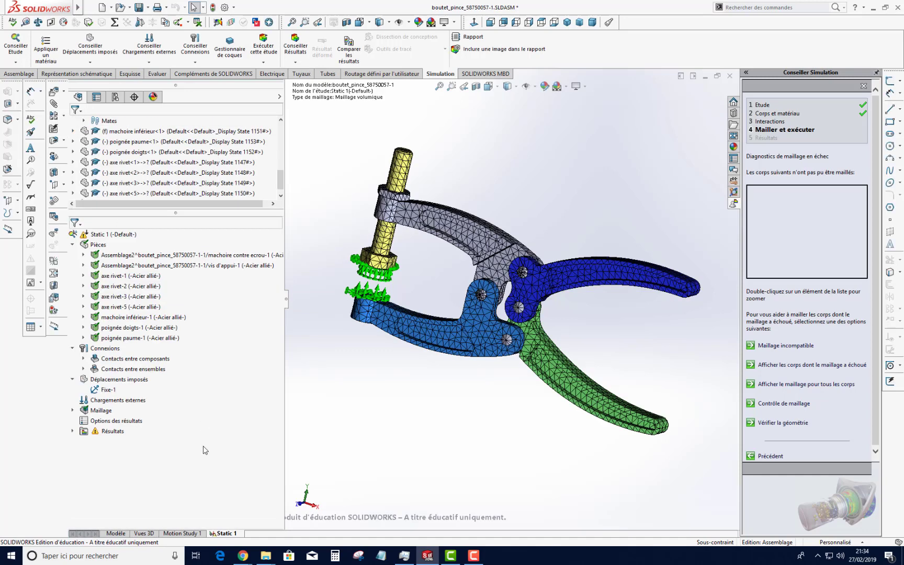
# Apply a total normal force of 400 N to the outer faces of poignée paume-1 and poignée doigts-1
pyautogui.rightClick(137, 400)
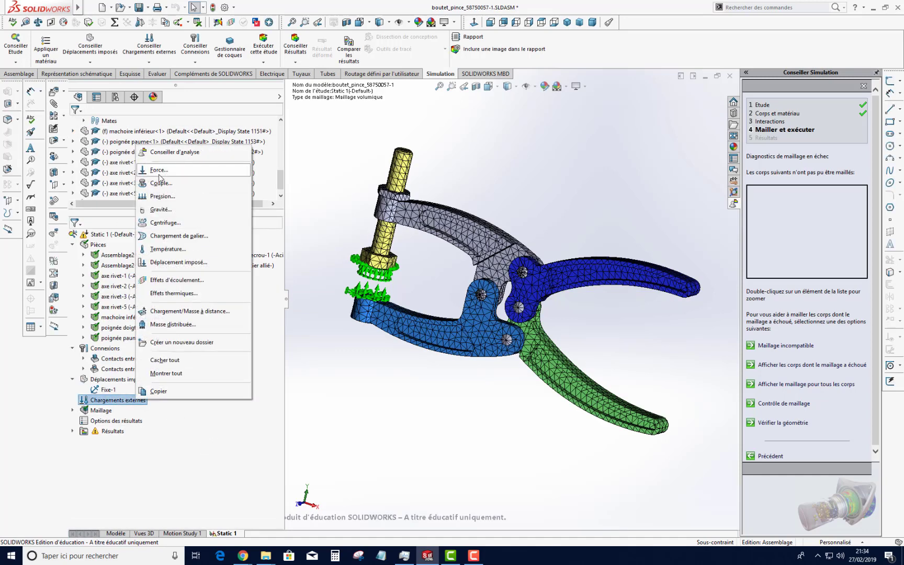
pyautogui.click(159, 175)
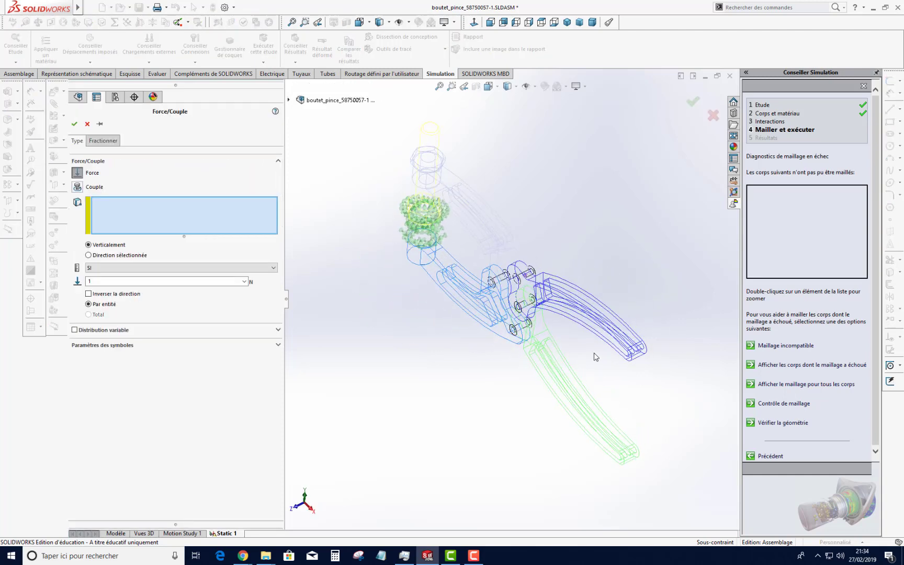
pyautogui.click(566, 306)
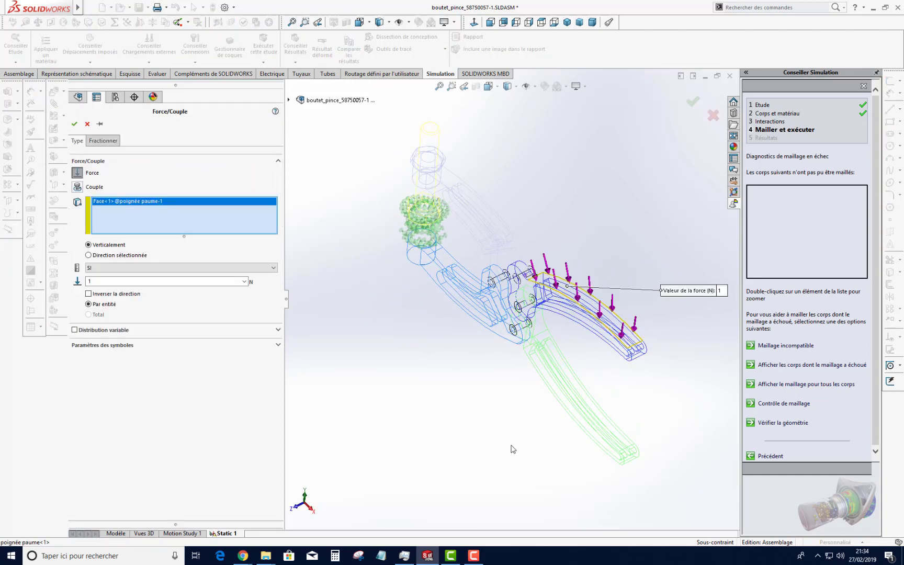
pyautogui.moveTo(513, 449); pyautogui.dragTo(104, 319, button='middle')
pyautogui.click(598, 300)
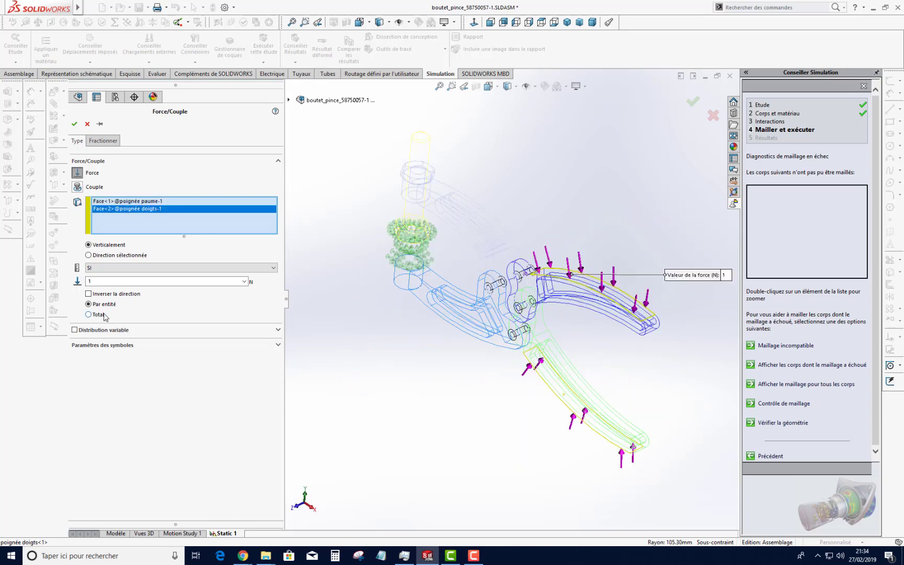
pyautogui.click(88, 315)
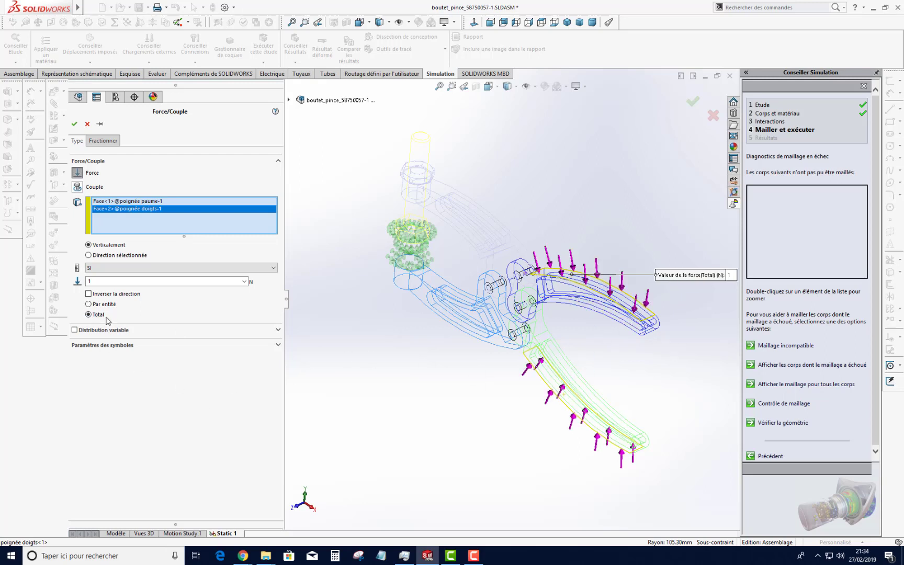
pyautogui.moveTo(100, 282); pyautogui.dragTo(45, 280)
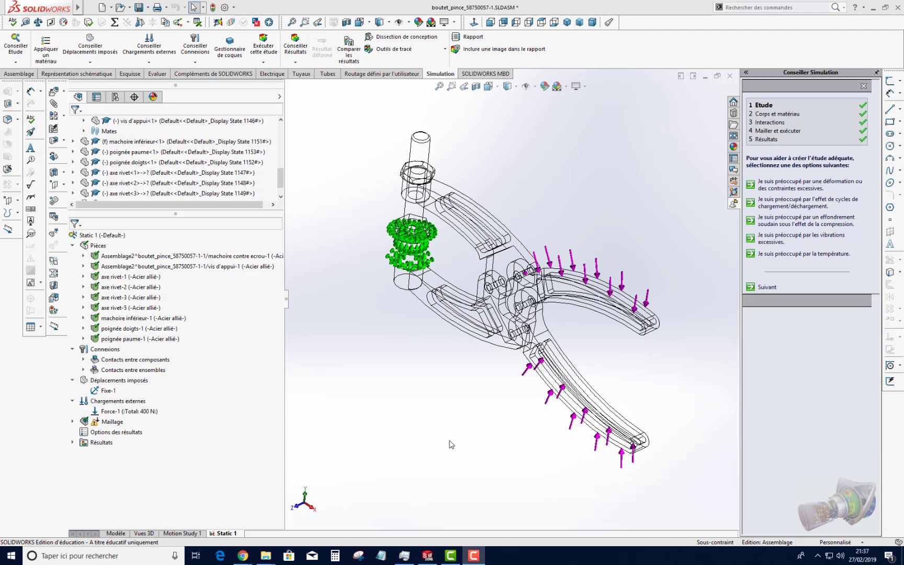
# Run the under-constrained bodies analysis on the restrained and loaded assembly to check that it is sufficiently constrained
pyautogui.rightClick(86, 350)
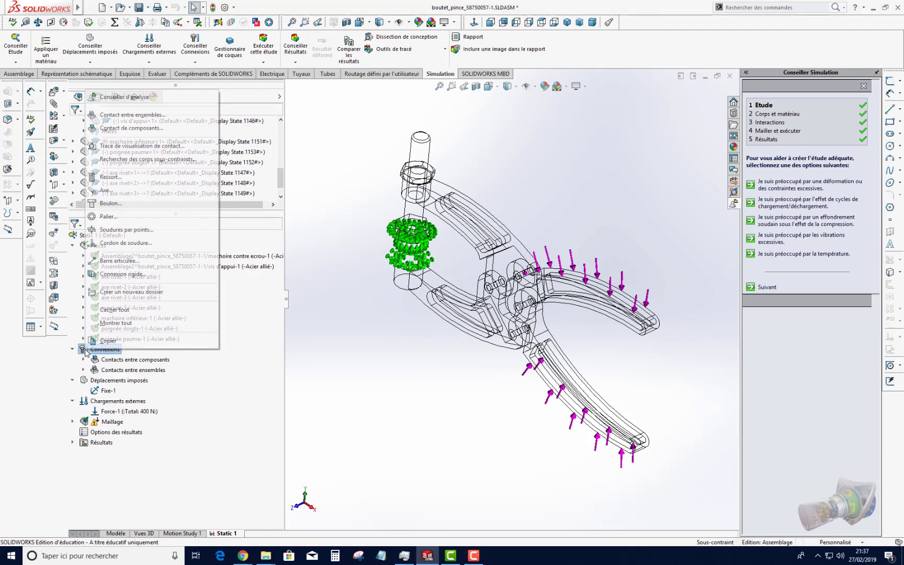
pyautogui.click(135, 162)
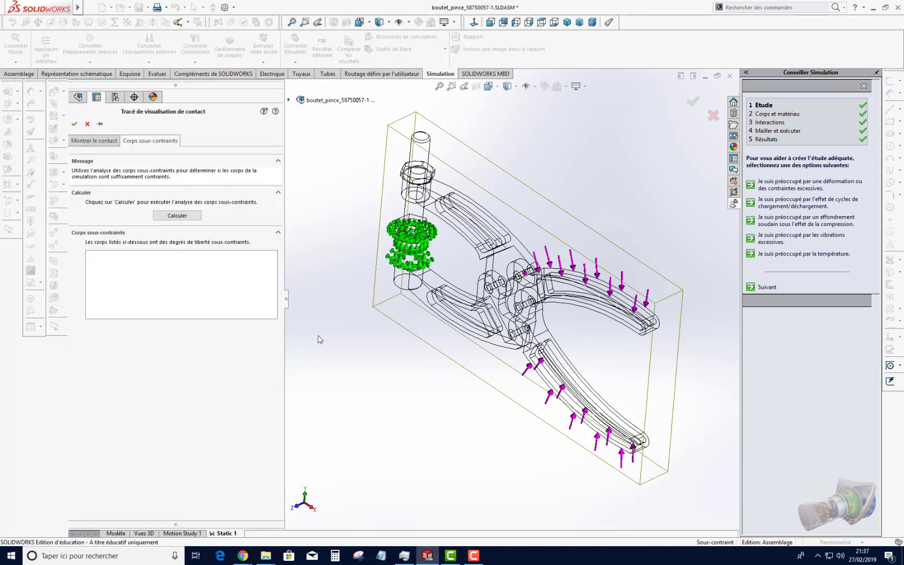
pyautogui.click(184, 216)
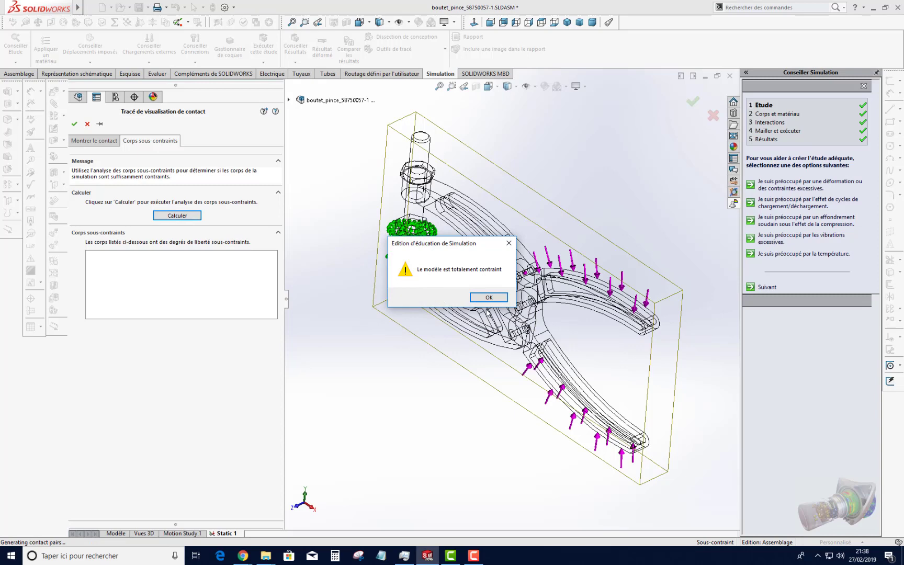
pyautogui.click(488, 297)
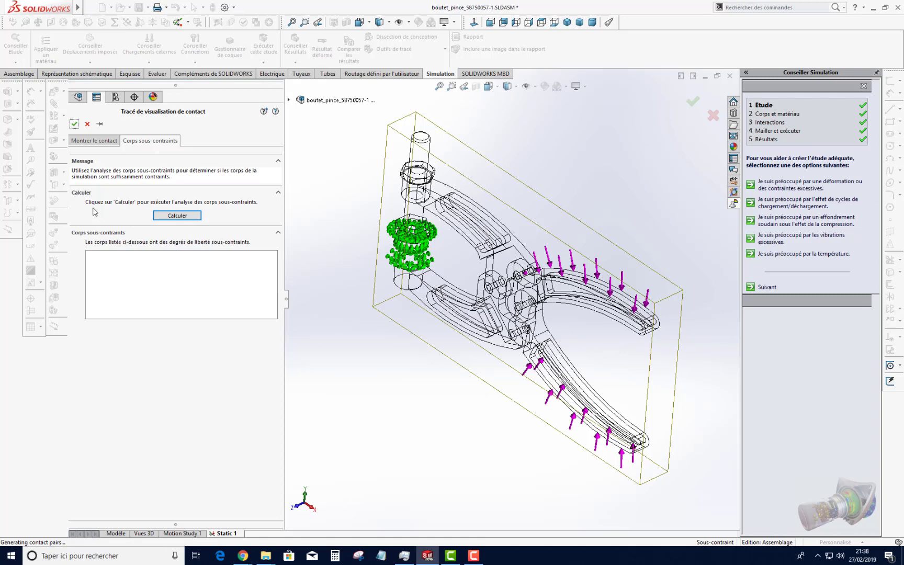
pyautogui.click(74, 125)
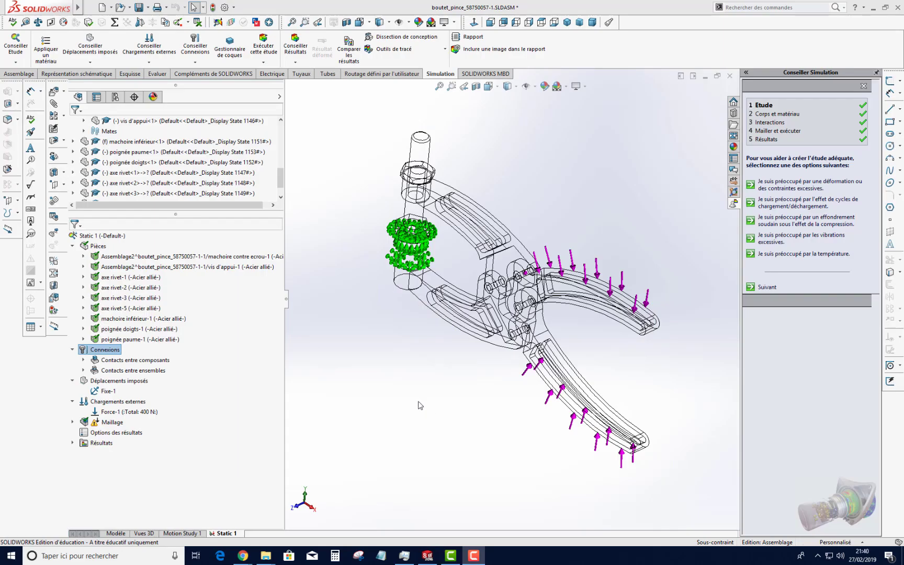
# Run the static study to compute the pliers' results
pyautogui.click(265, 46)
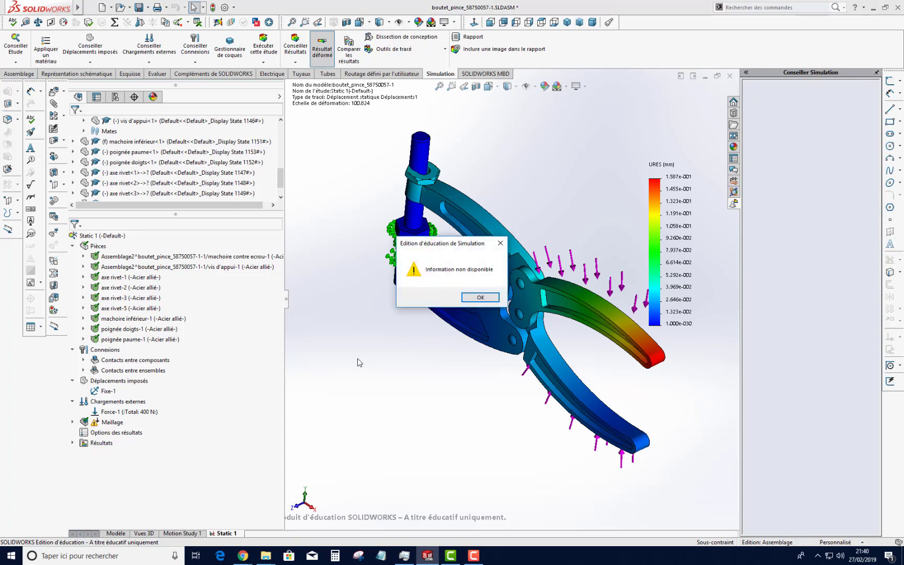
pyautogui.click(480, 297)
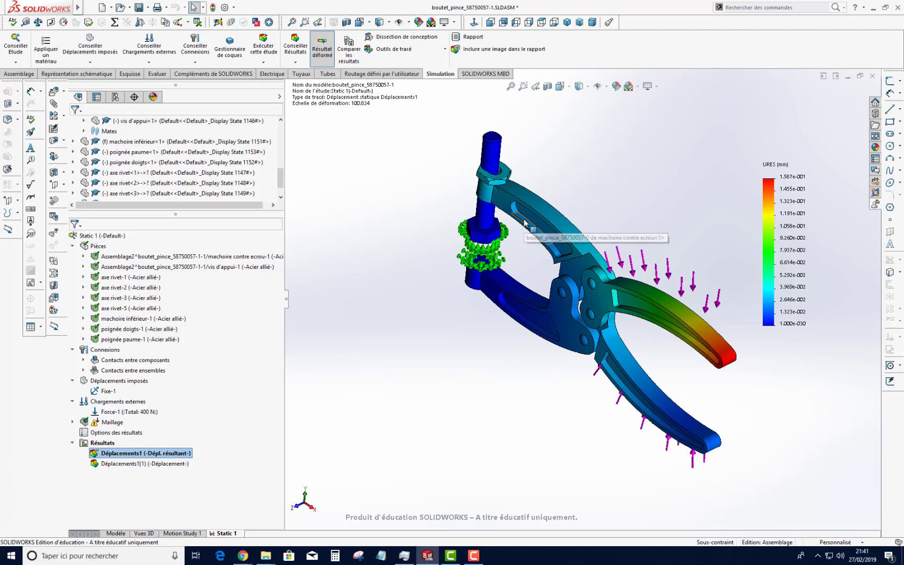
# Animate the resultant displacement plot and examine the deformation closely around the support screw and upper jaw
pyautogui.scroll(-2, 501, 186)
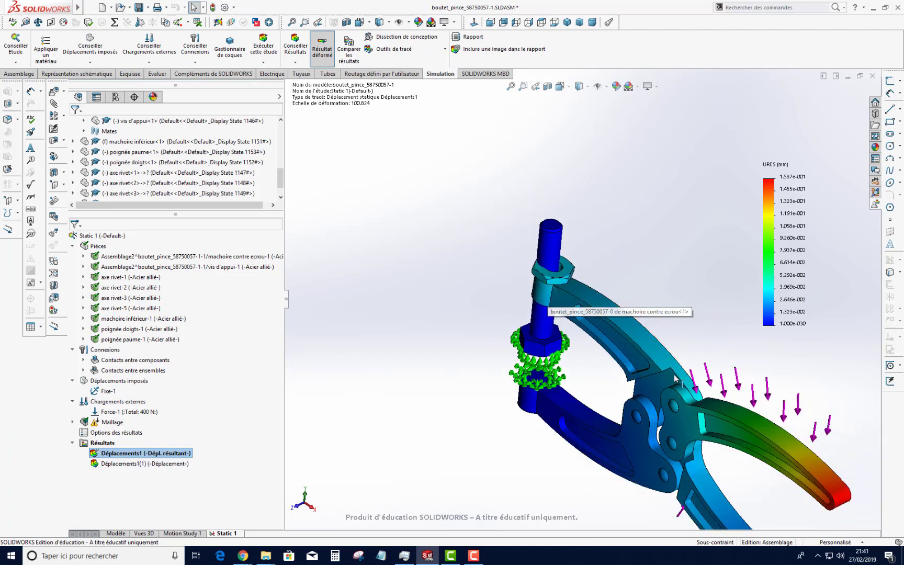
pyautogui.rightClick(798, 279)
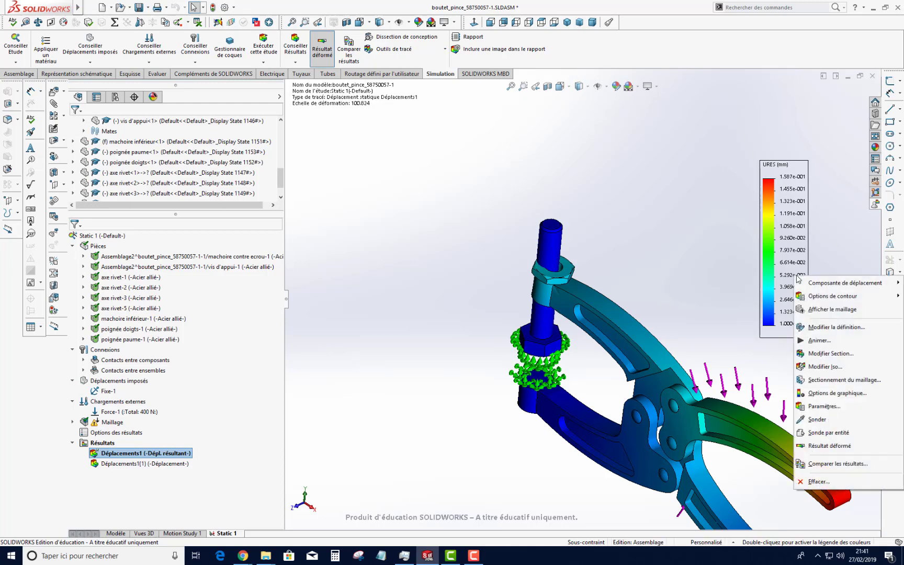
pyautogui.click(818, 341)
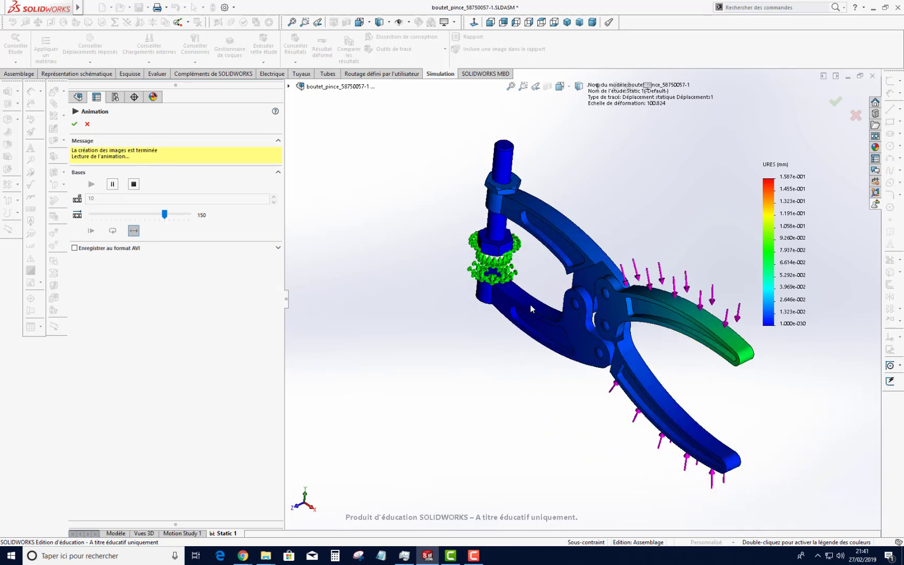
pyautogui.scroll(-5, 495, 184)
pyautogui.scroll(-3, 520, 196)
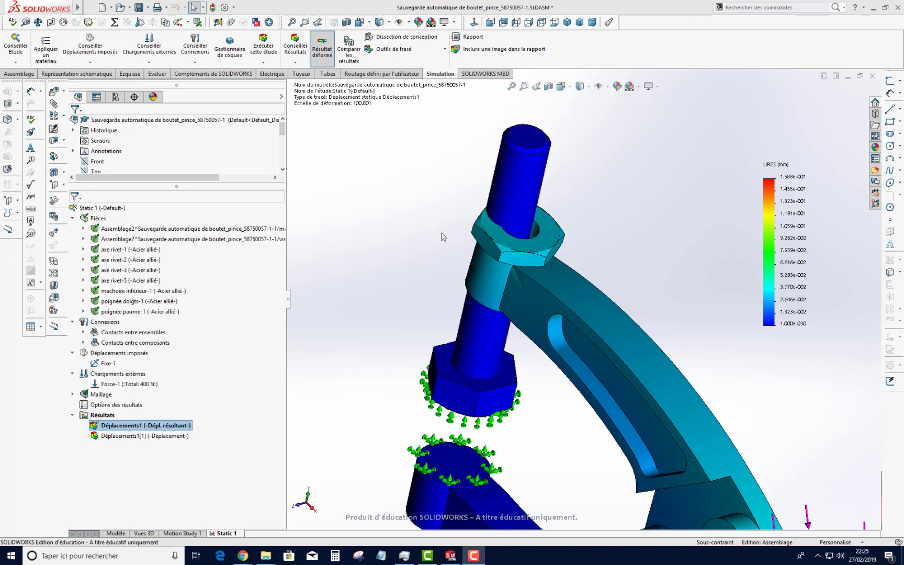
# Show the displacement plot undeformed and add a Solidaire contact set between the support screw's cylindrical face and the upper jaw's bore face
pyautogui.click(324, 56)
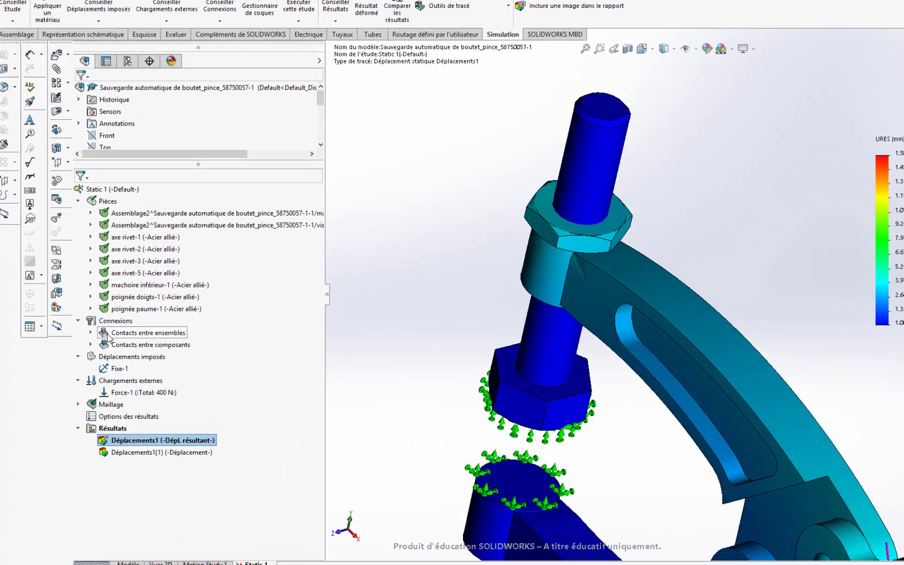
pyautogui.rightClick(99, 333)
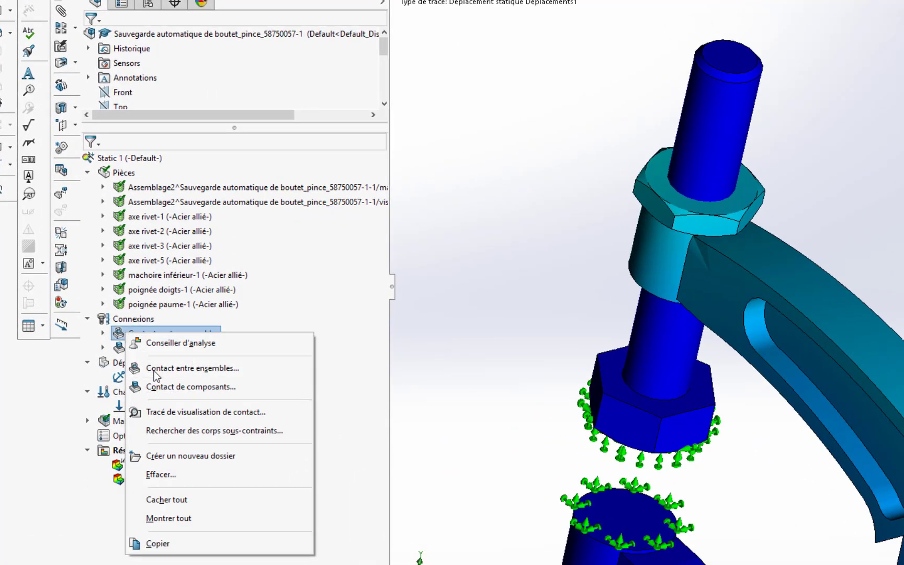
pyautogui.click(153, 370)
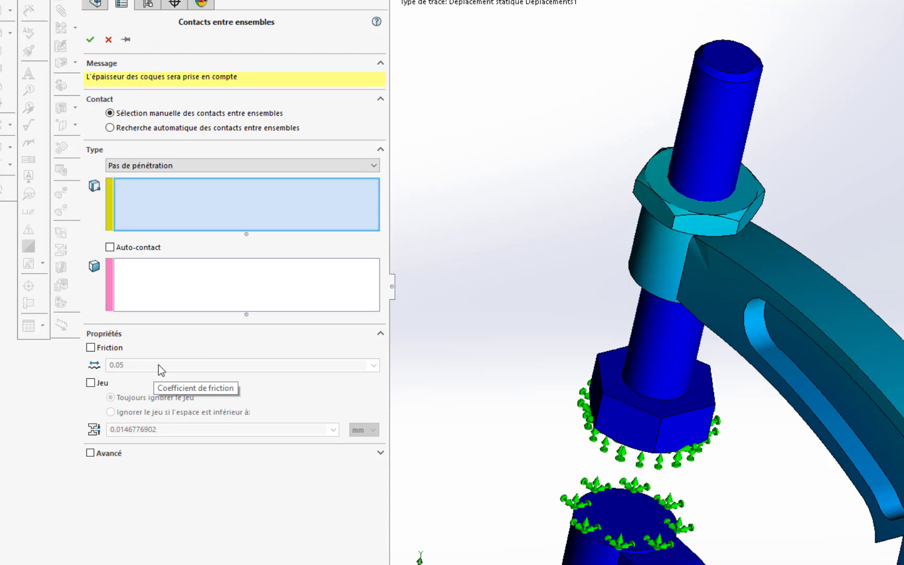
pyautogui.click(148, 166)
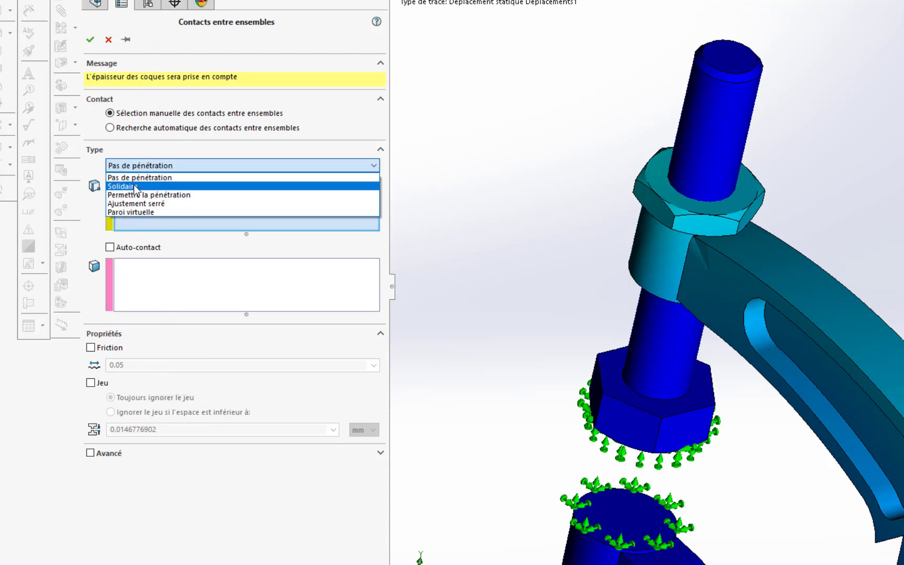
pyautogui.click(134, 186)
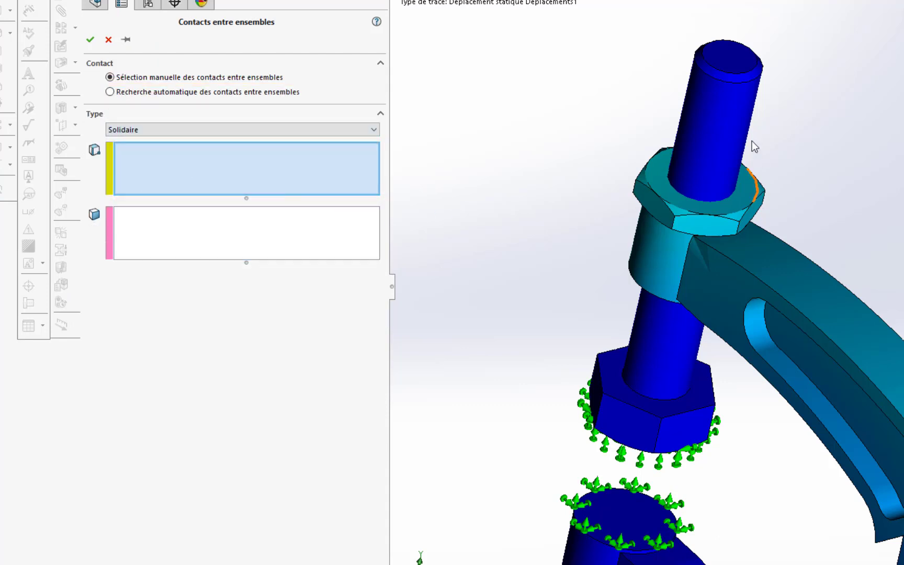
pyautogui.click(733, 121)
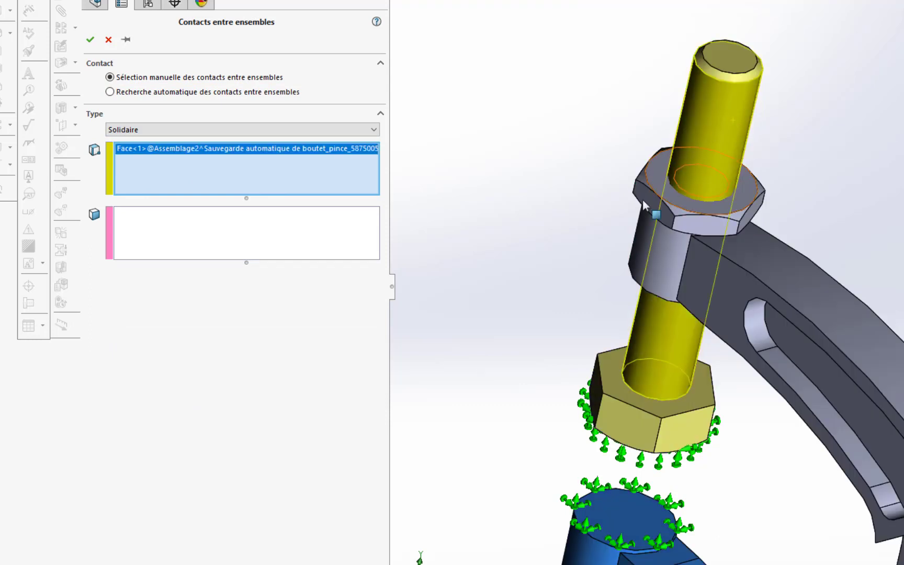
pyautogui.click(278, 239)
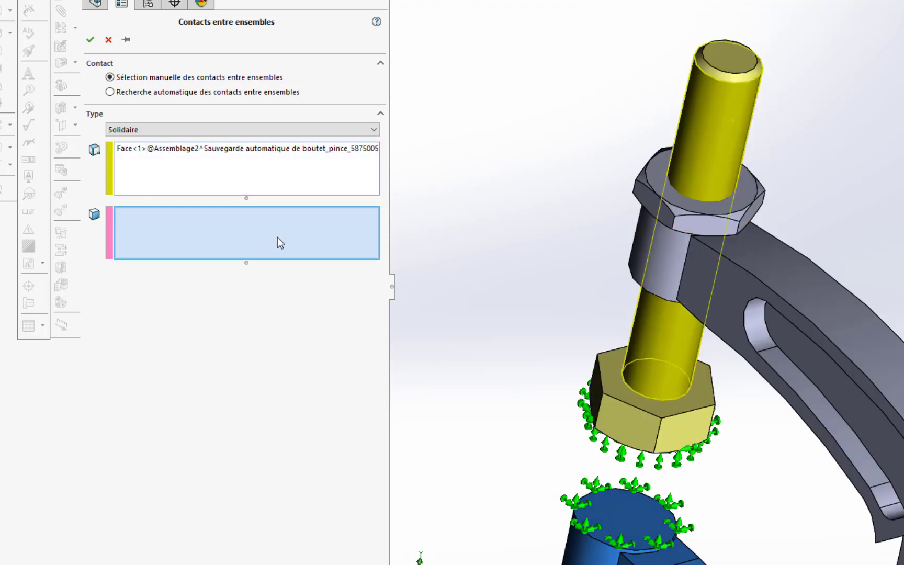
pyautogui.rightClick(673, 251)
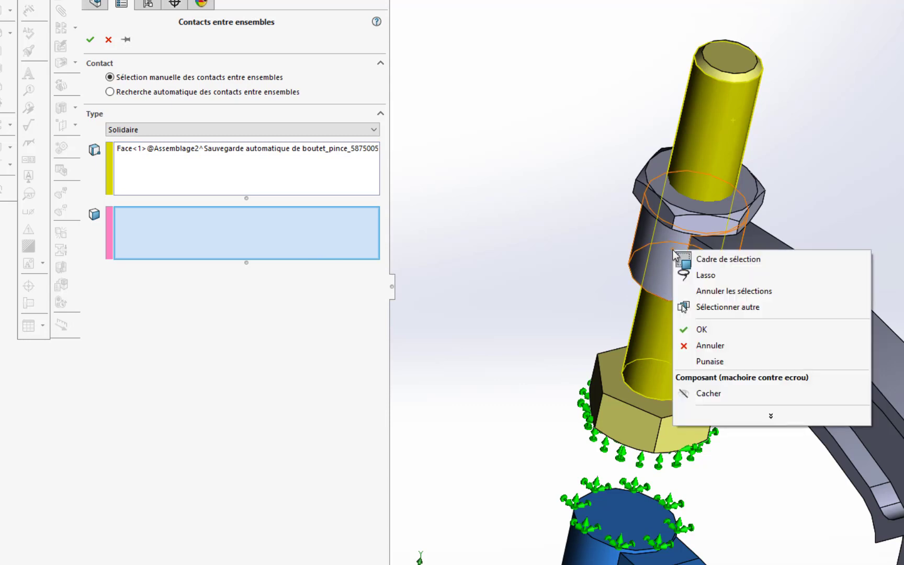
pyautogui.click(702, 310)
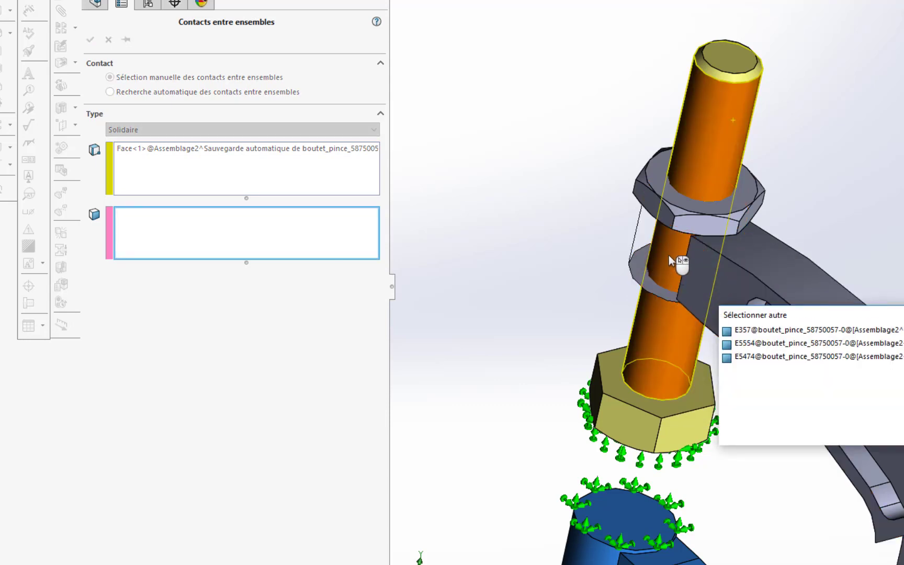
pyautogui.click(752, 344)
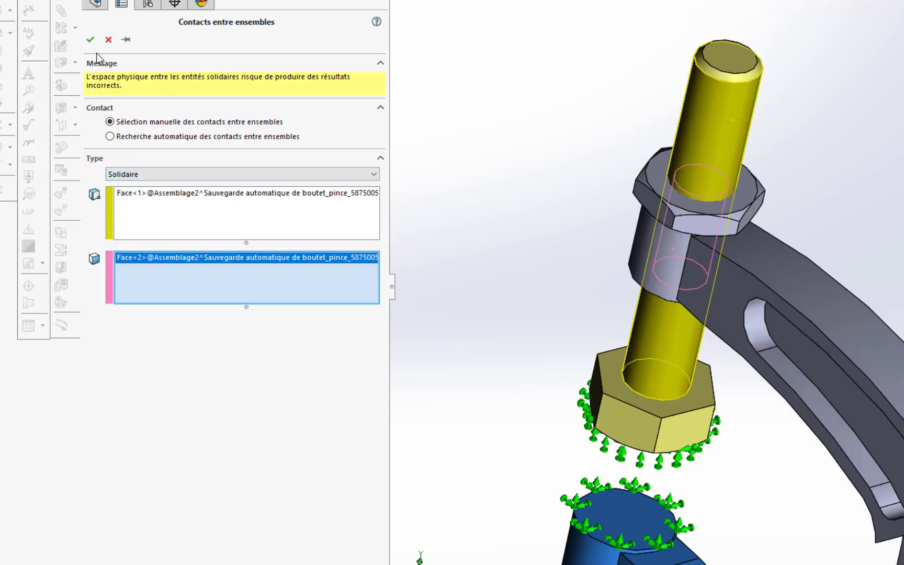
pyautogui.click(90, 39)
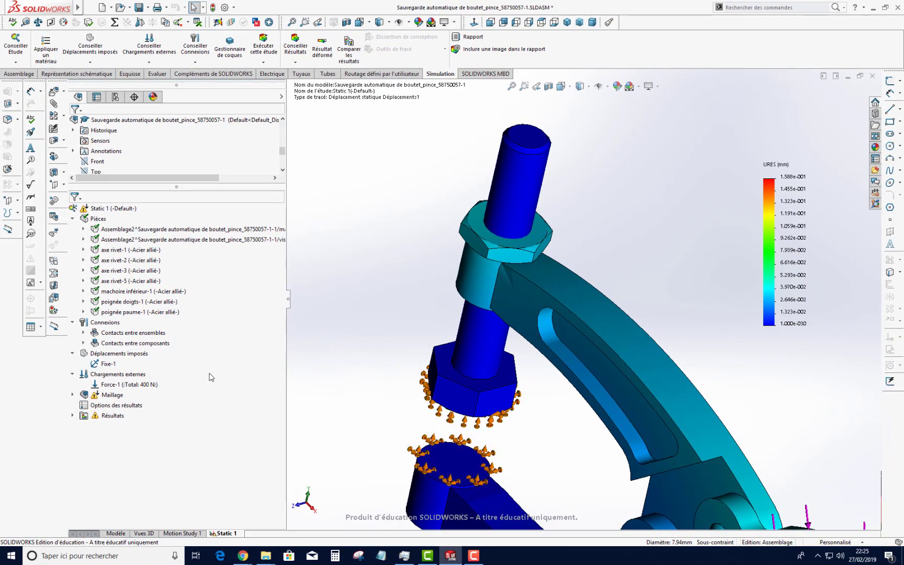
# Remesh the assembly, selecting Maillage standard and turning off the custom mesh parameters
pyautogui.click(110, 397)
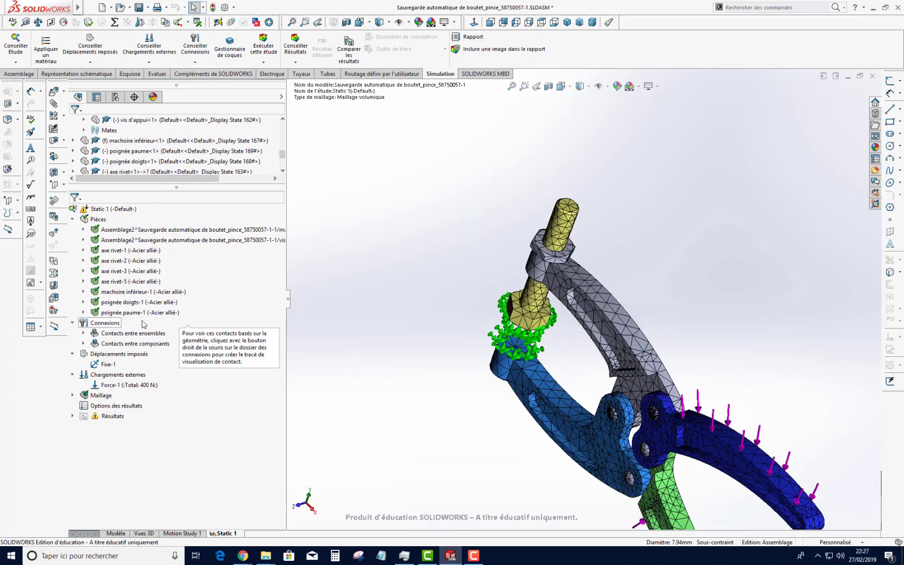
pyautogui.rightClick(107, 396)
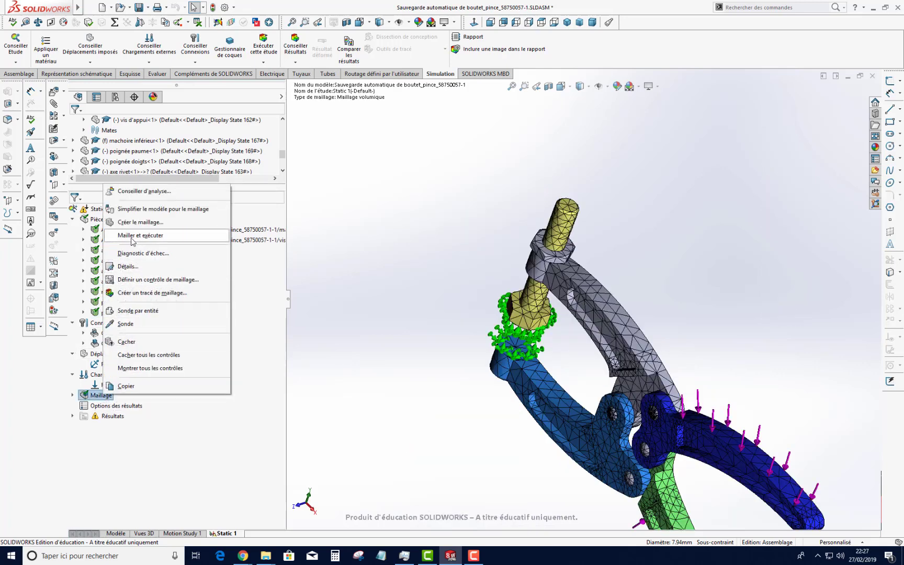
pyautogui.click(135, 222)
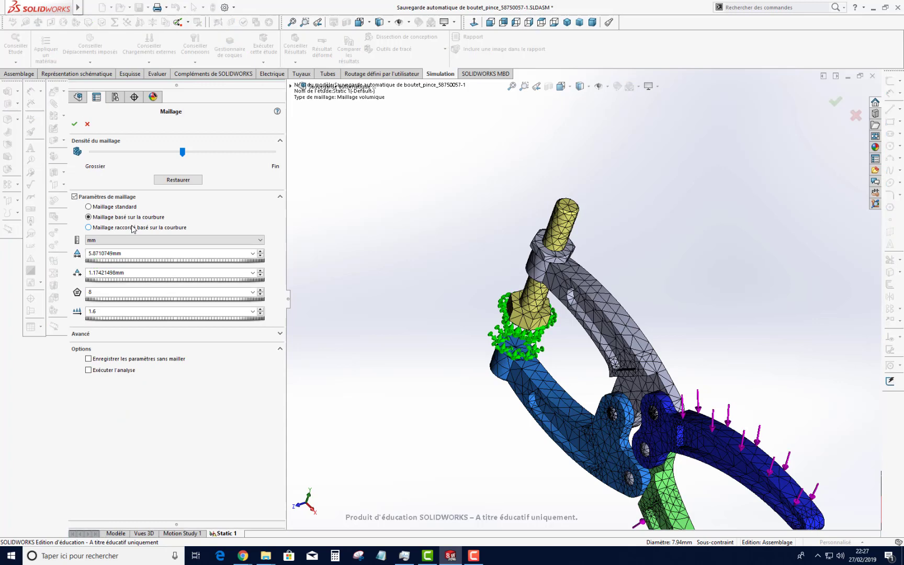
pyautogui.click(89, 207)
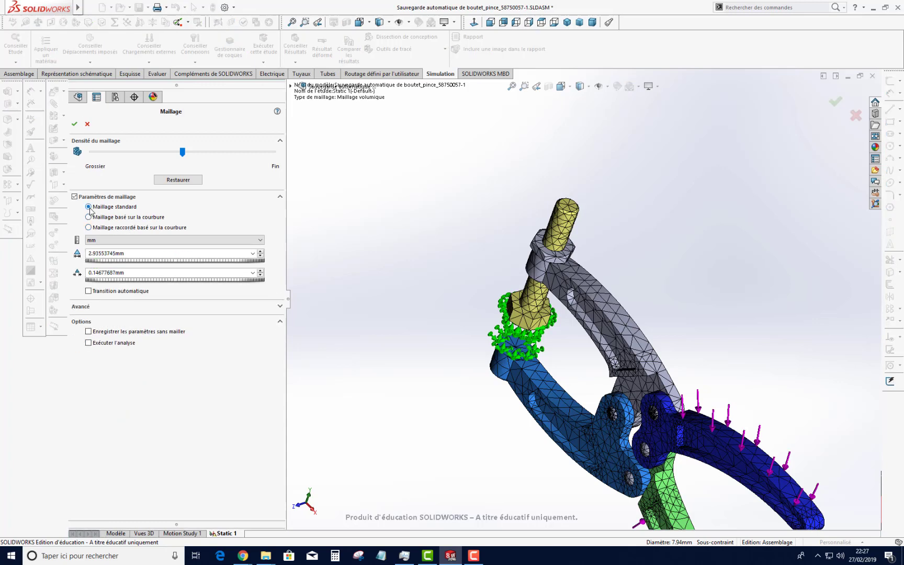
pyautogui.click(76, 198)
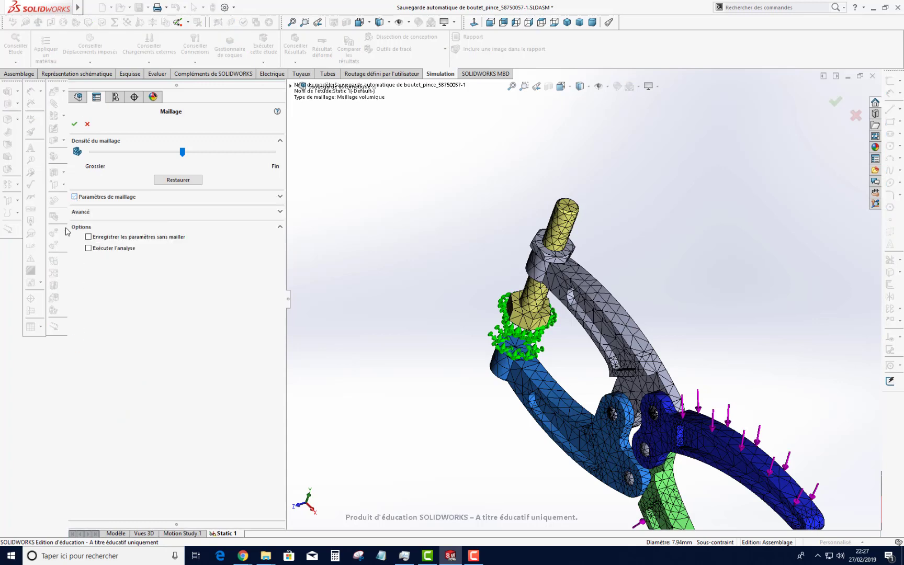
pyautogui.click(75, 125)
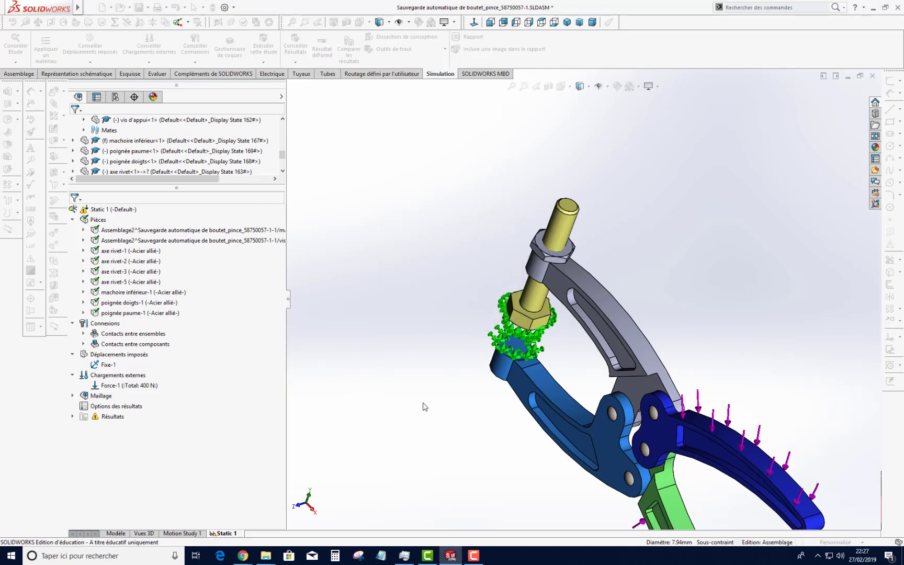
pyautogui.click(420, 323)
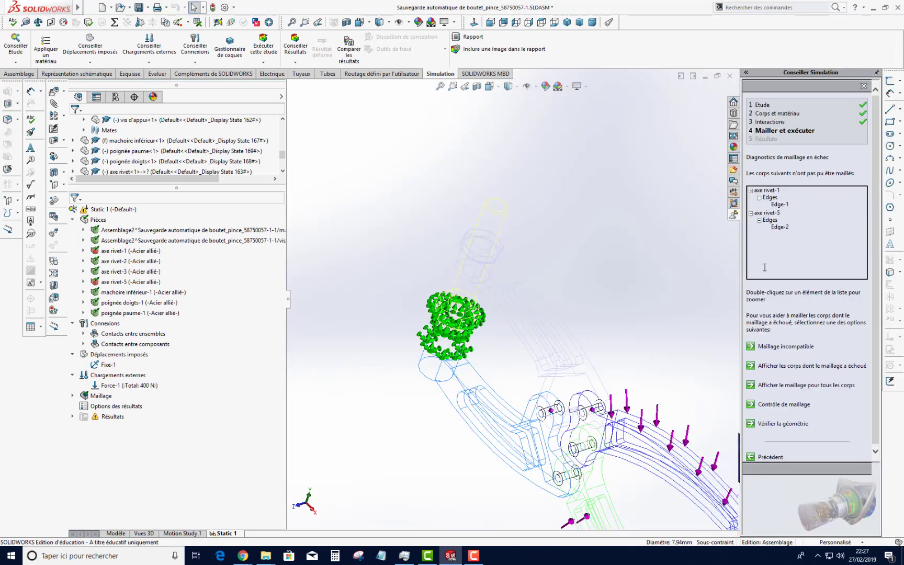
# Apply a mesh control to axe rivet-1 and axe rivet-5 at the default element size and mesh both with the curvature-based mesher
pyautogui.click(773, 405)
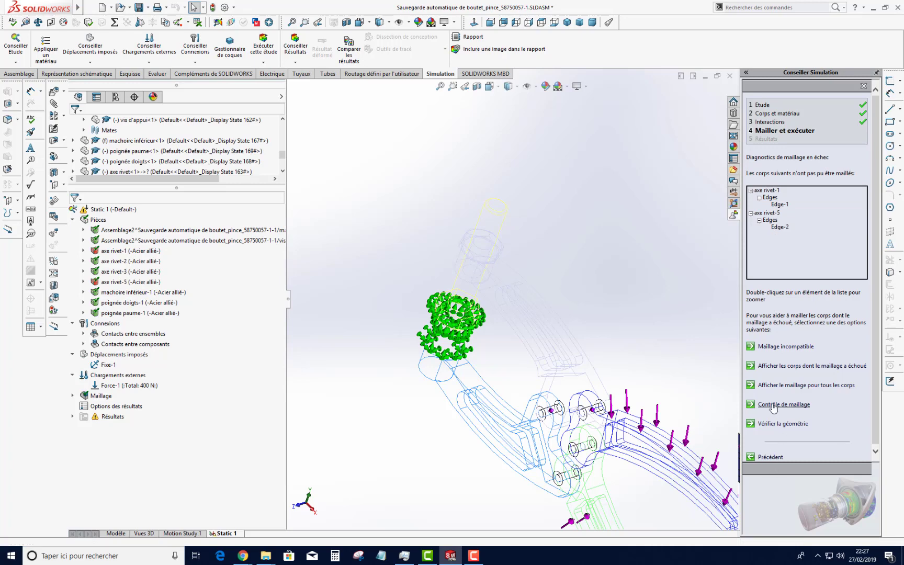
pyautogui.click(766, 214)
pyautogui.click(766, 190)
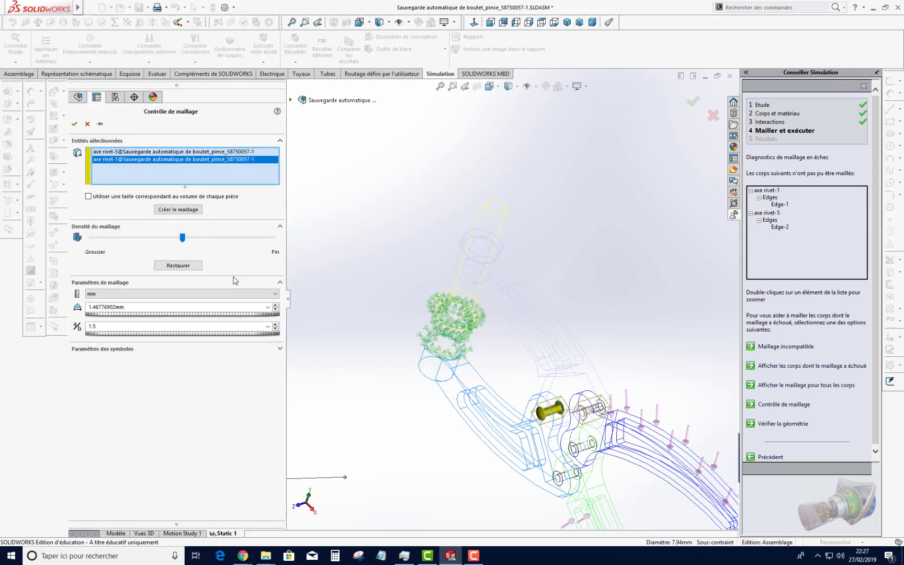
pyautogui.click(183, 209)
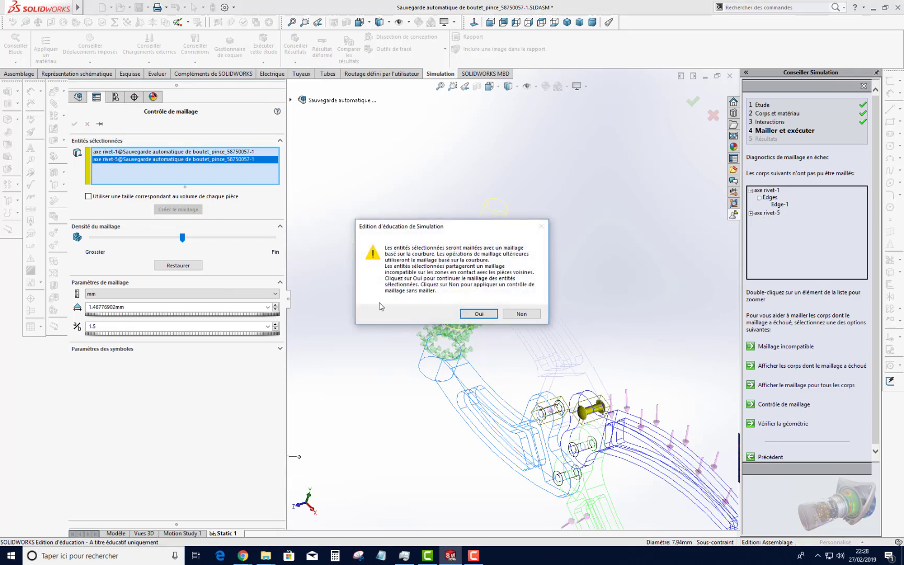
pyautogui.click(478, 314)
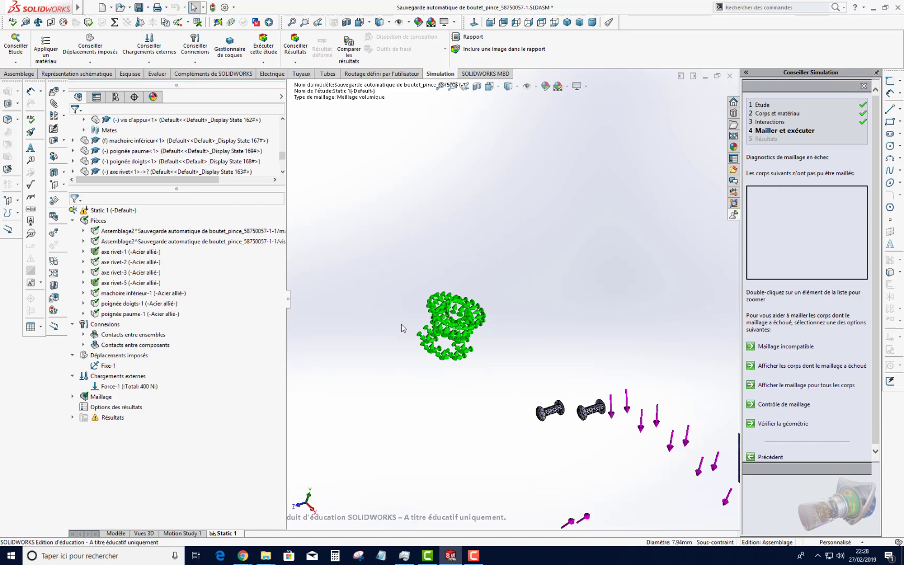
# Run the static study using the curvature-based mesher for the remaining parts and examine the resultant displacements from the support screw to the handles
pyautogui.click(264, 45)
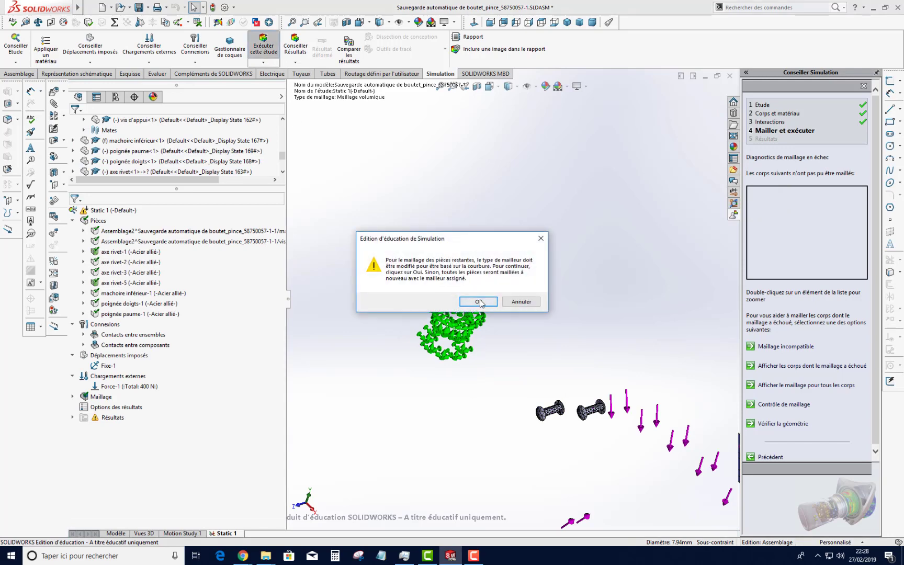
pyautogui.click(478, 301)
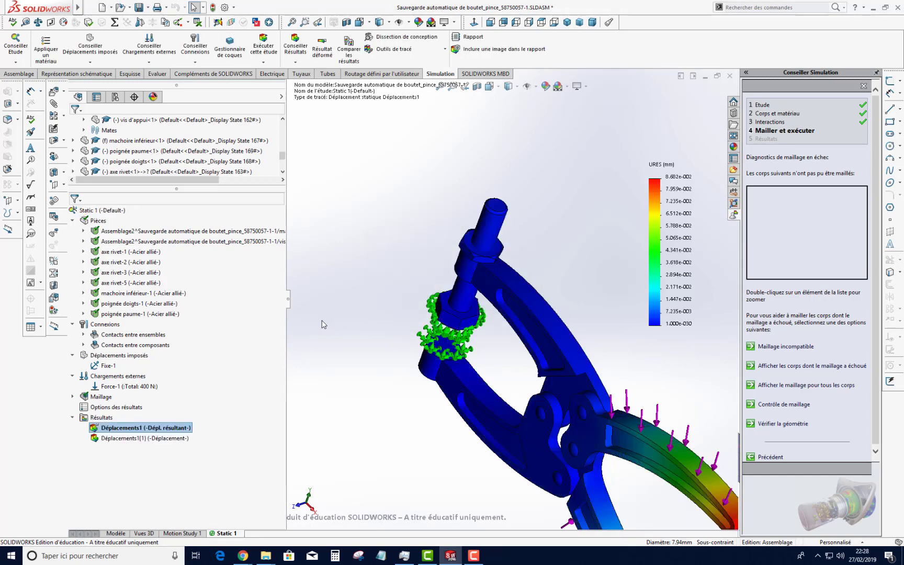
pyautogui.scroll(-5, 489, 264)
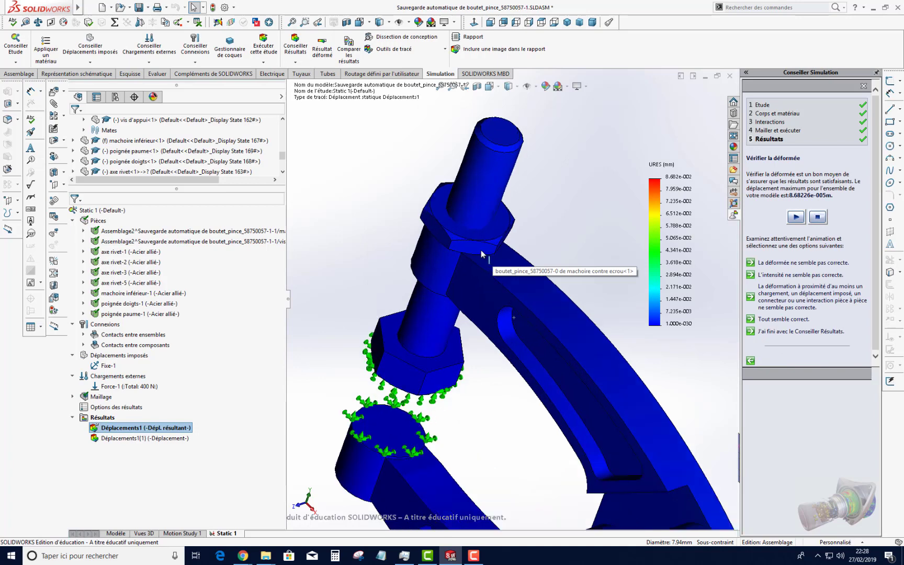
pyautogui.scroll(-2, 481, 254)
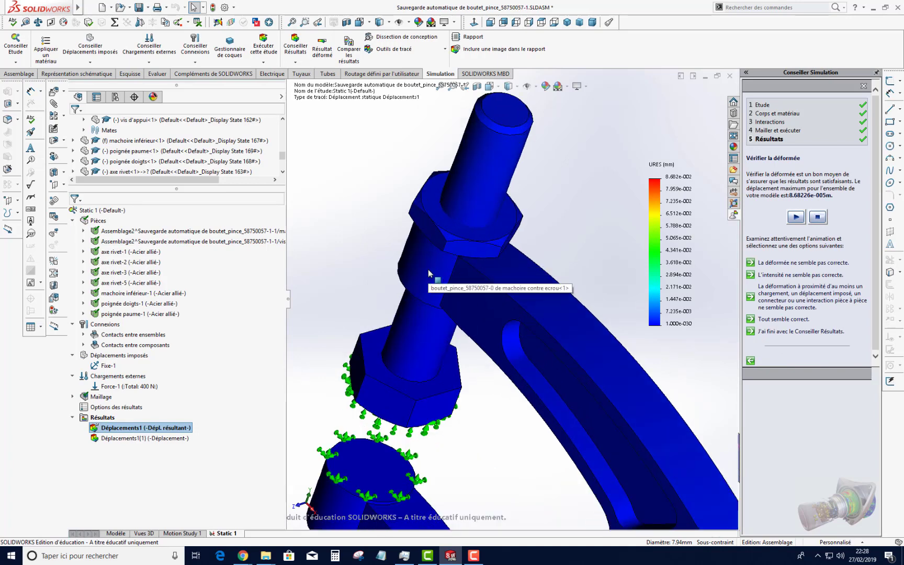
pyautogui.scroll(3, 486, 343)
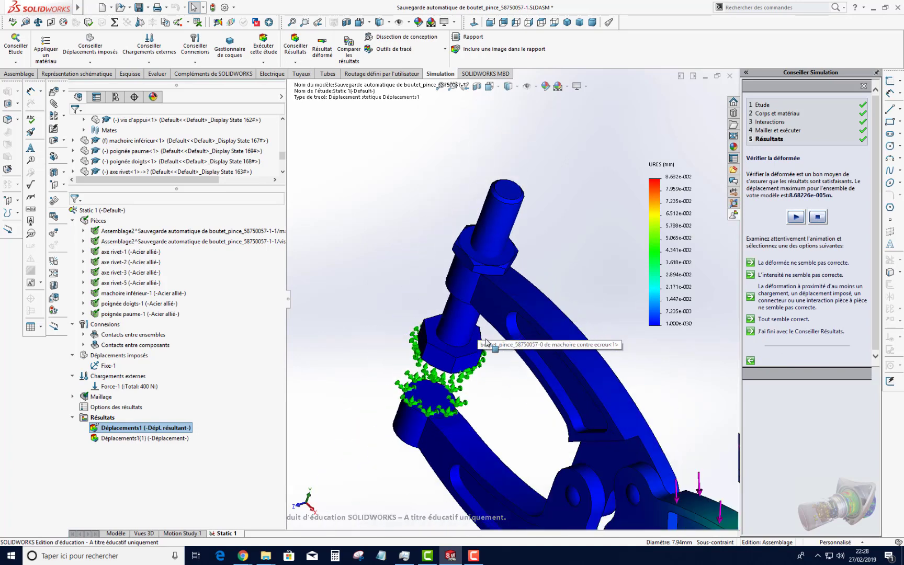
pyautogui.scroll(3, 486, 343)
pyautogui.moveTo(486, 343); pyautogui.dragTo(506, 335, button='middle')
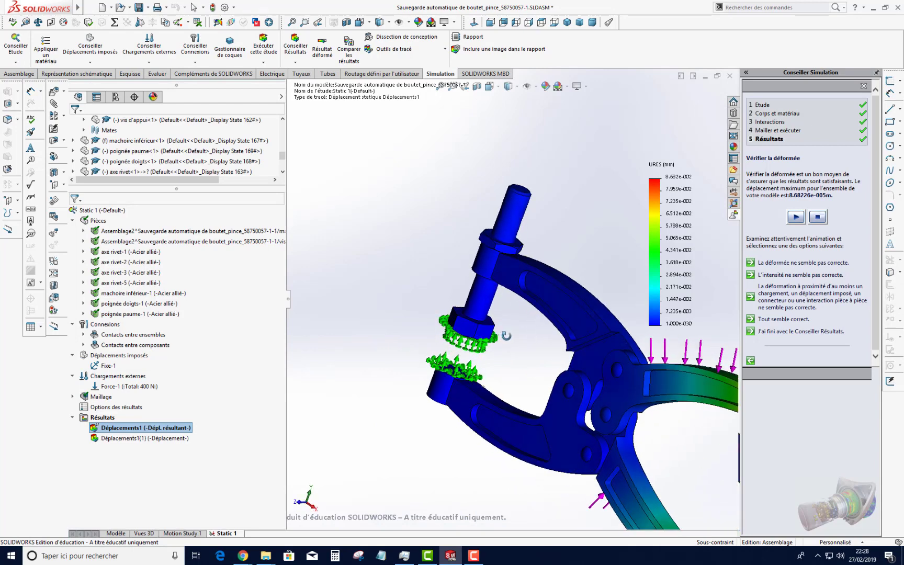
pyautogui.scroll(3, 520, 360)
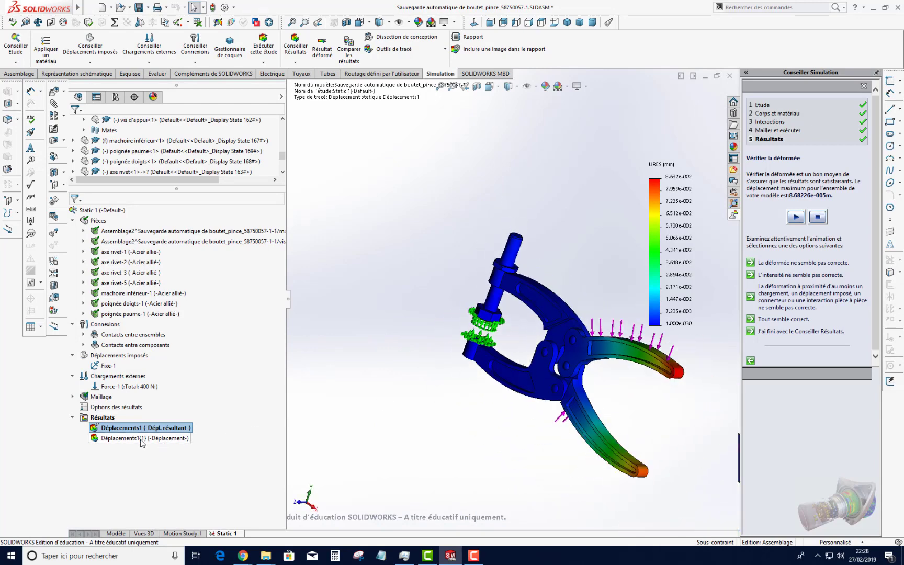
# Add a von Mises stress plot in N/m^2 with automatic deformation scaling to the study's results
pyautogui.rightClick(101, 417)
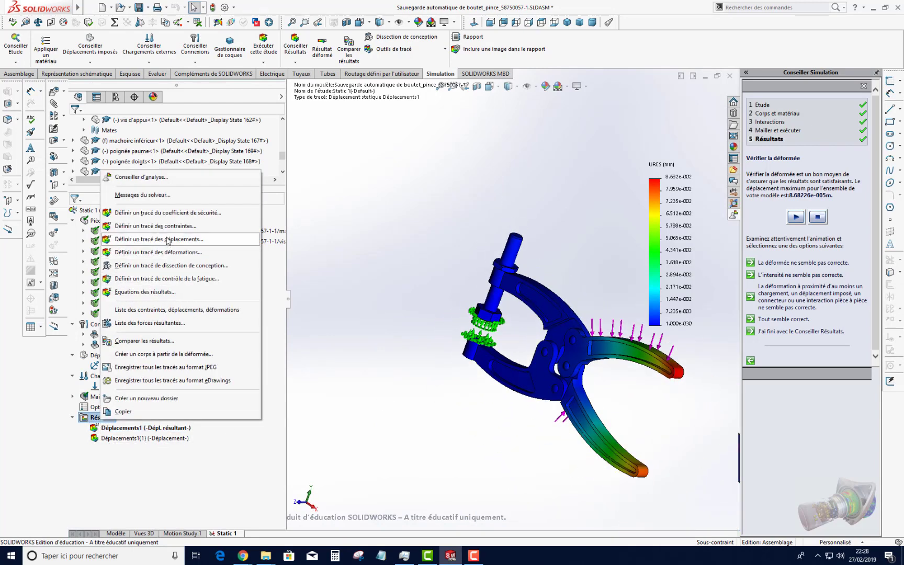
pyautogui.click(165, 228)
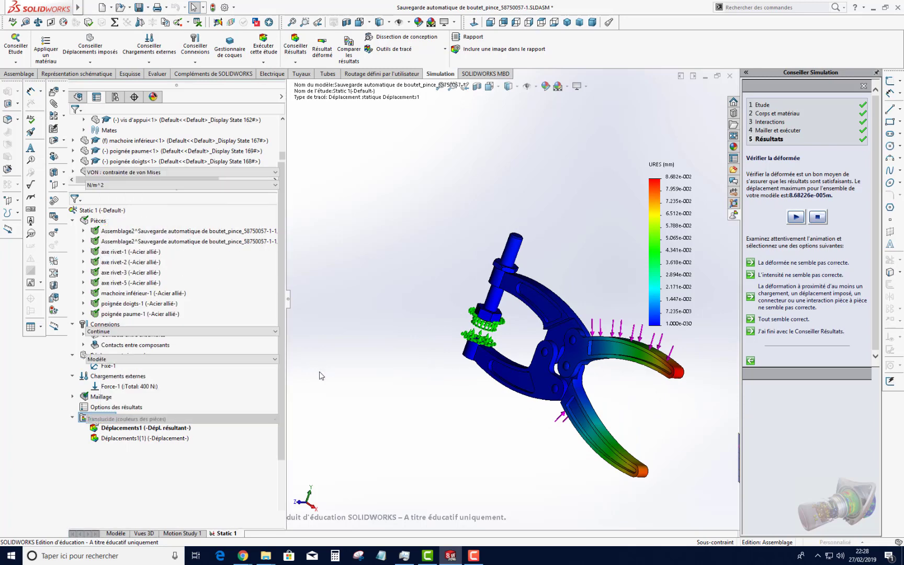
pyautogui.click(74, 123)
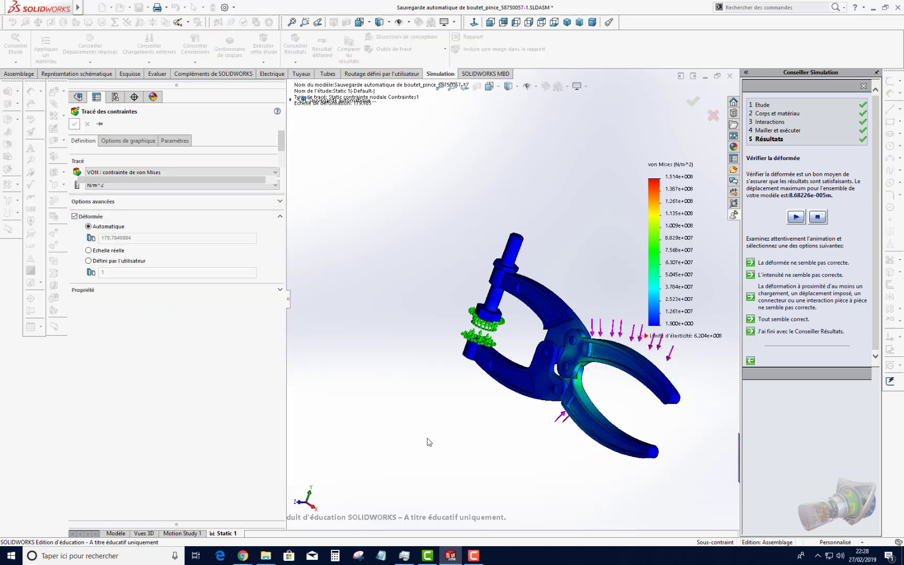
# Animate the von Mises stress plot and examine the stresses across the jaws, rivets and handles
pyautogui.rightClick(675, 254)
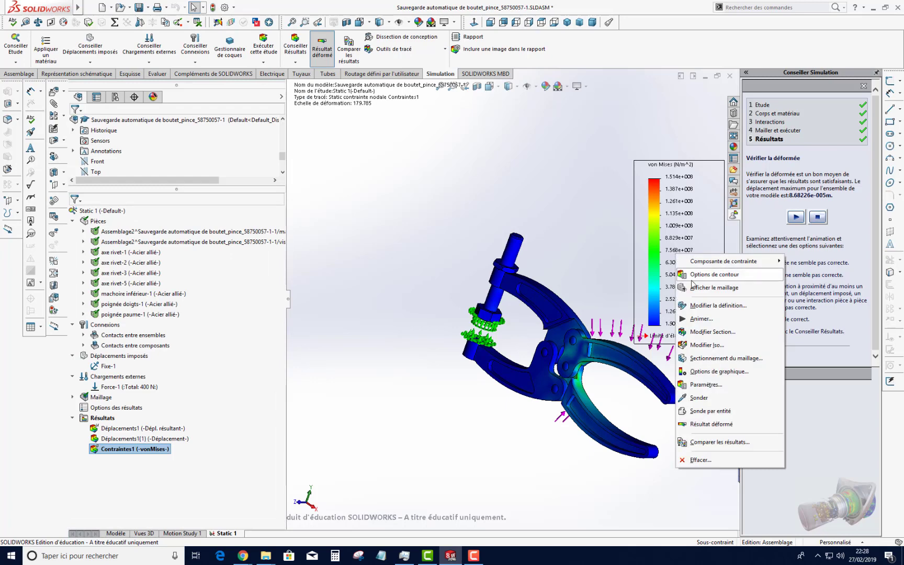
pyautogui.click(702, 320)
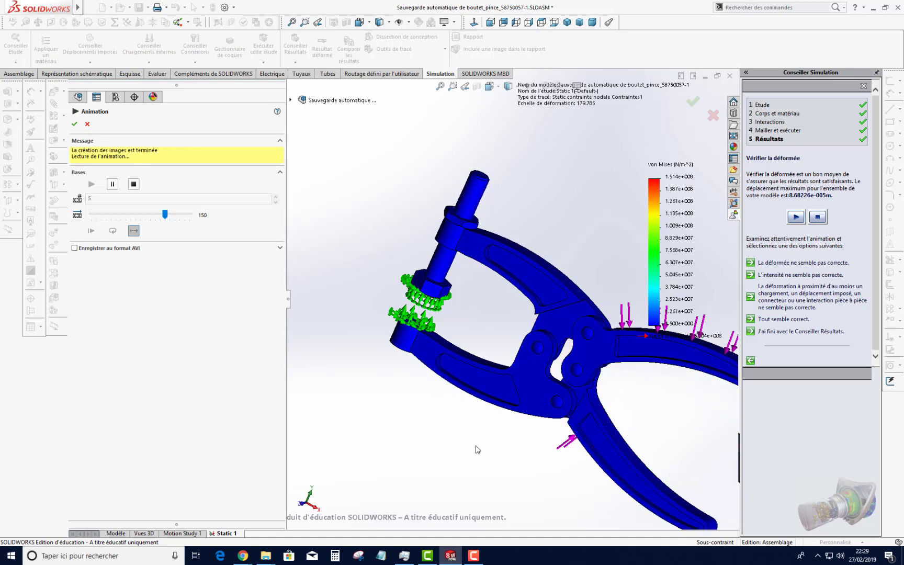
pyautogui.moveTo(458, 448); pyautogui.dragTo(450, 451, button='middle')
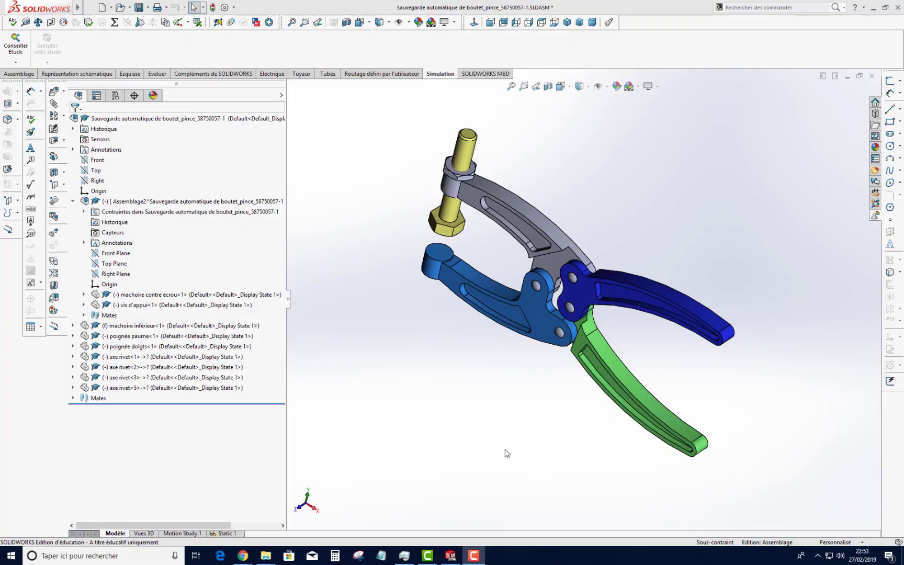
# Remove the four axe rivet components from the assembly and inspect the empty pivot holes in the static study
pyautogui.click(122, 389)
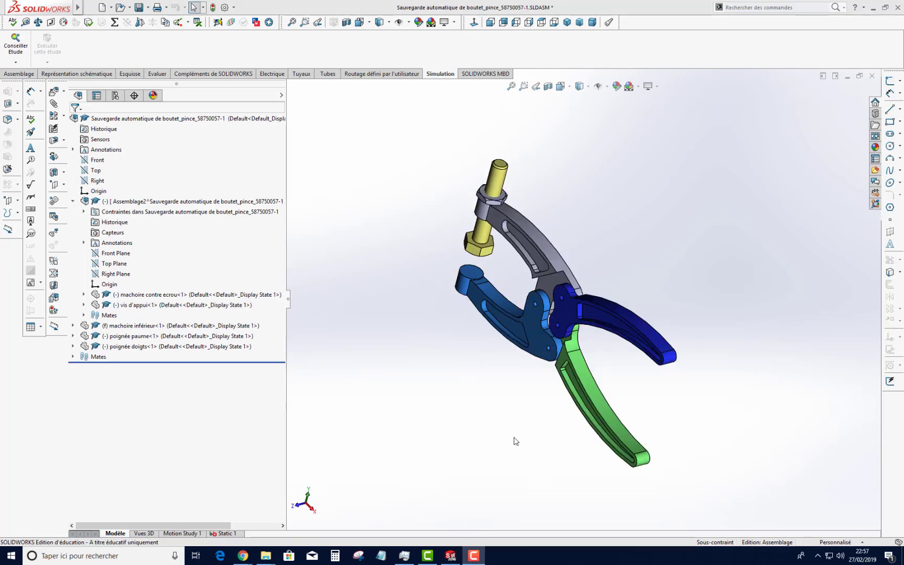
pyautogui.scroll(-5, 559, 376)
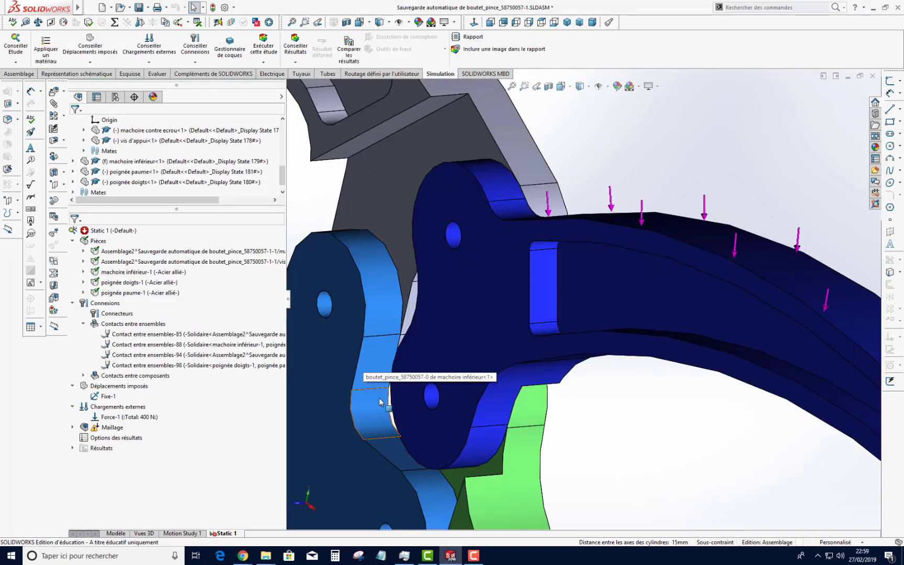
pyautogui.scroll(5, 380, 402)
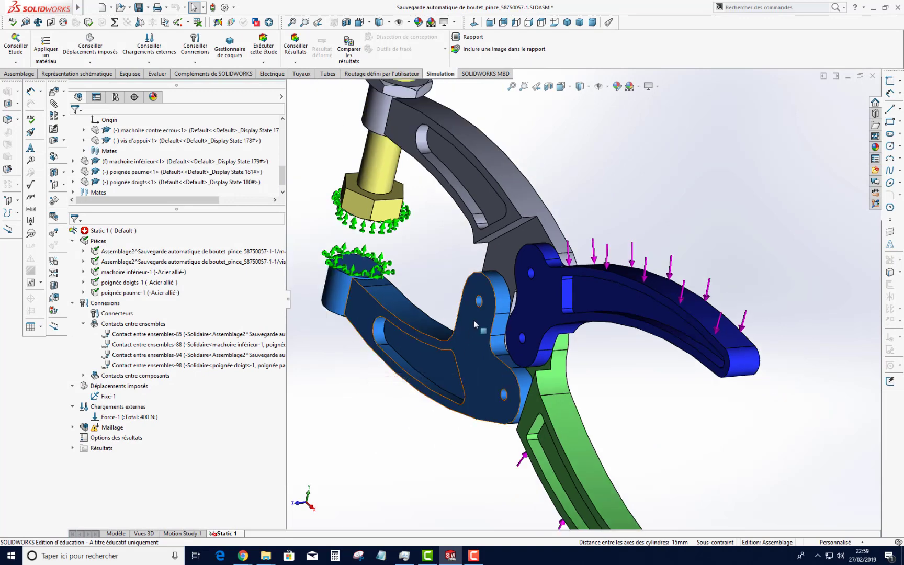
pyautogui.scroll(-2, 446, 284)
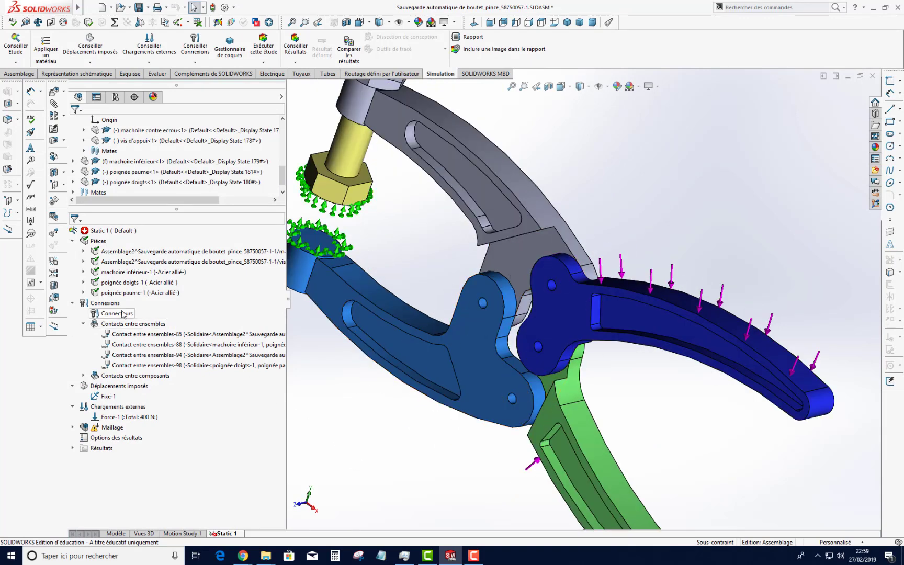
# Add a pin connector with retaining ring, no key and zero rotational stiffness between the pivot holes of machoire inférieur and machoire contre ecrou
pyautogui.rightClick(104, 303)
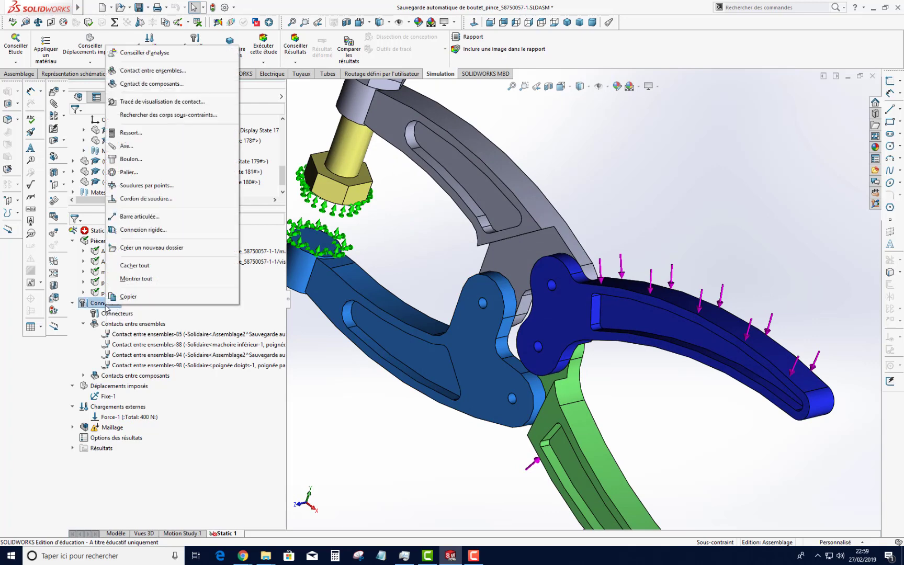
pyautogui.click(125, 148)
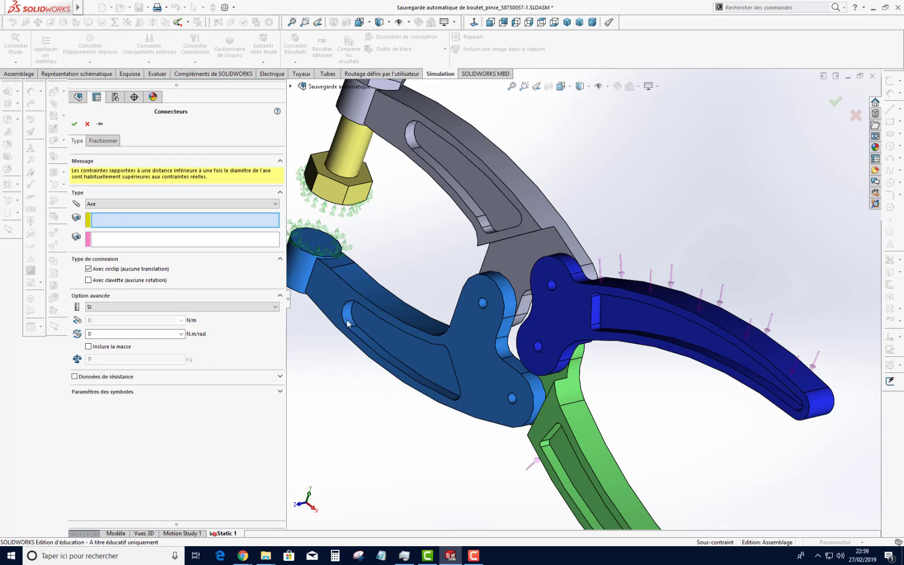
pyautogui.click(483, 302)
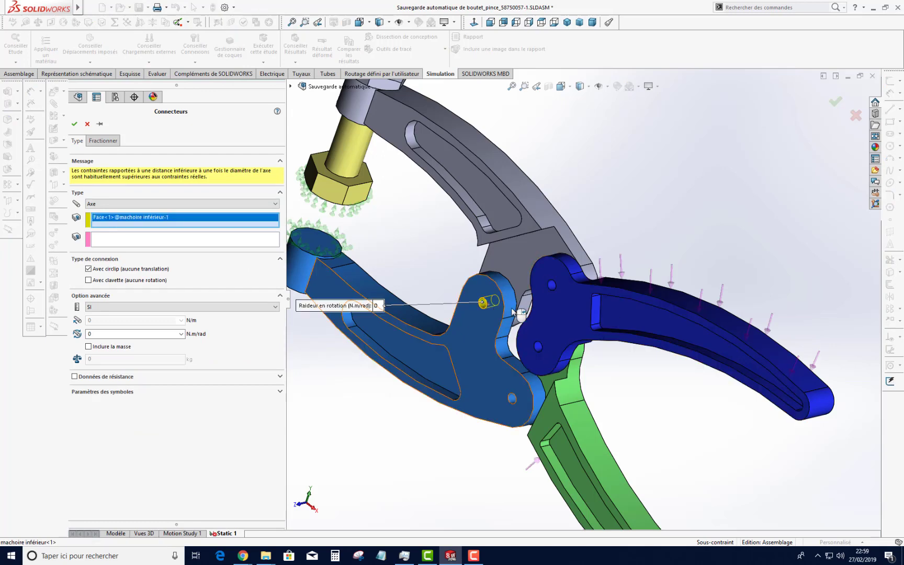
pyautogui.moveTo(513, 312); pyautogui.dragTo(200, 326, button='middle')
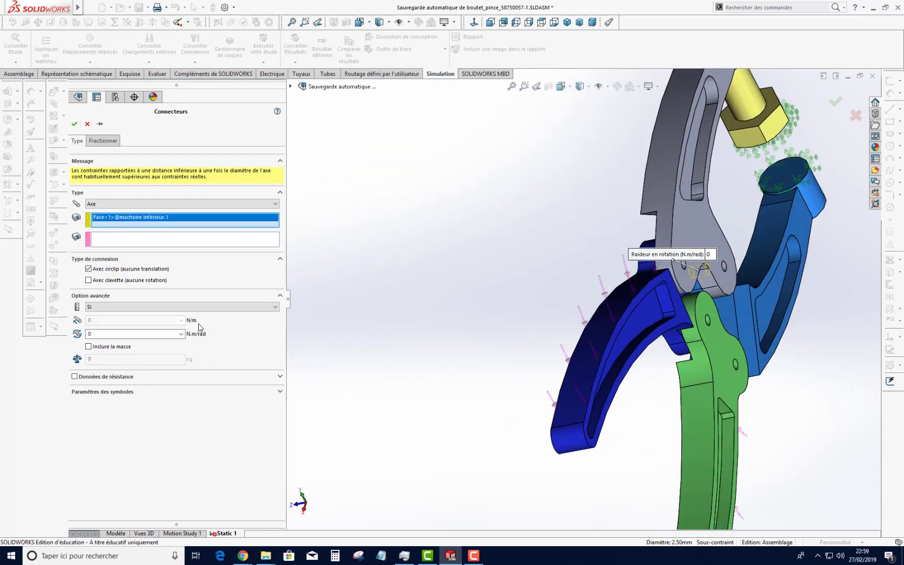
pyautogui.click(94, 240)
pyautogui.scroll(-2, 719, 296)
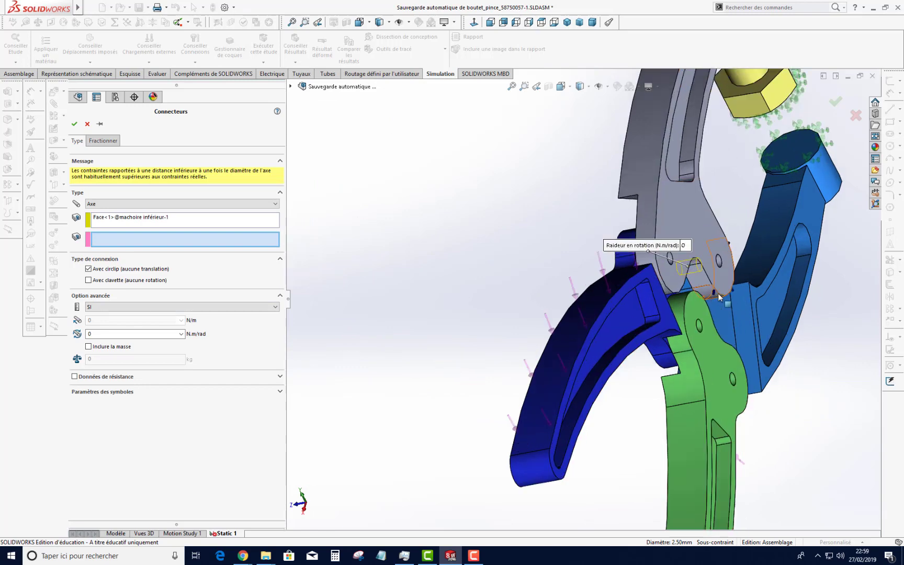
pyautogui.moveTo(719, 296); pyautogui.dragTo(551, 293, button='middle')
pyautogui.scroll(-6, 637, 222)
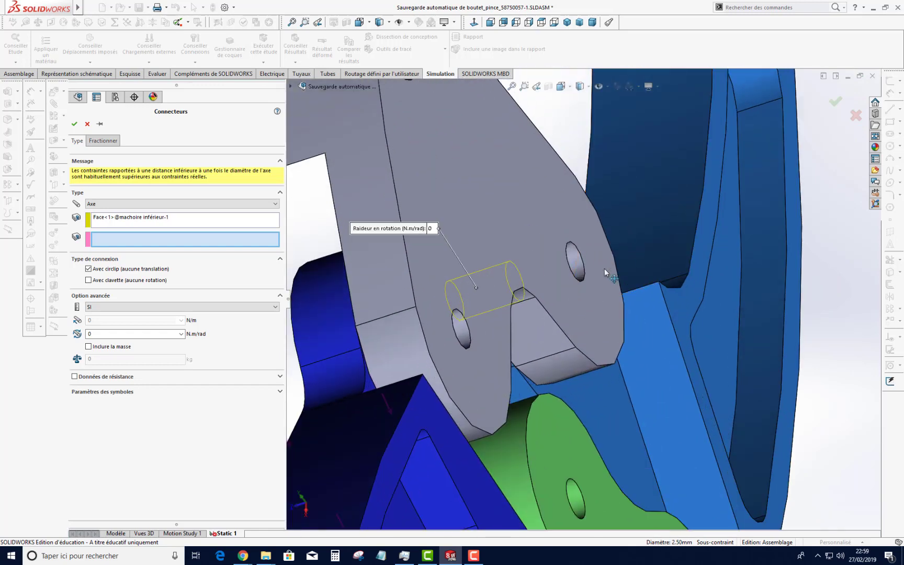
pyautogui.click(575, 260)
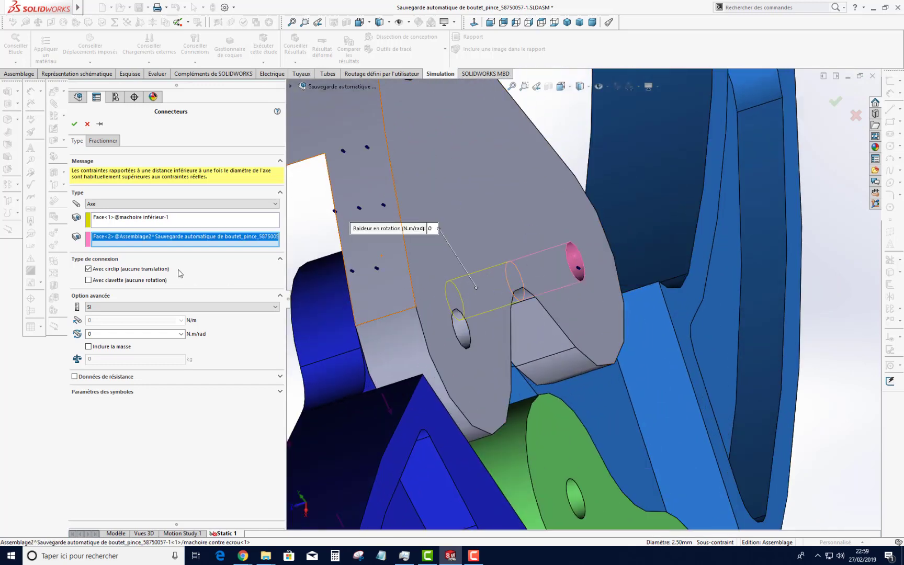
pyautogui.moveTo(598, 420); pyautogui.dragTo(631, 376, button='middle')
pyautogui.scroll(5, 630, 376)
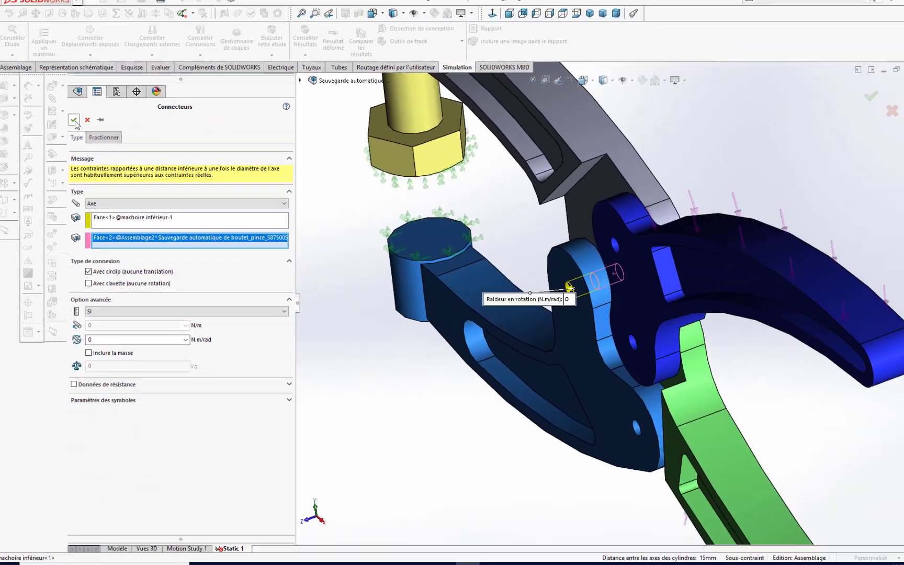
pyautogui.press('Return')
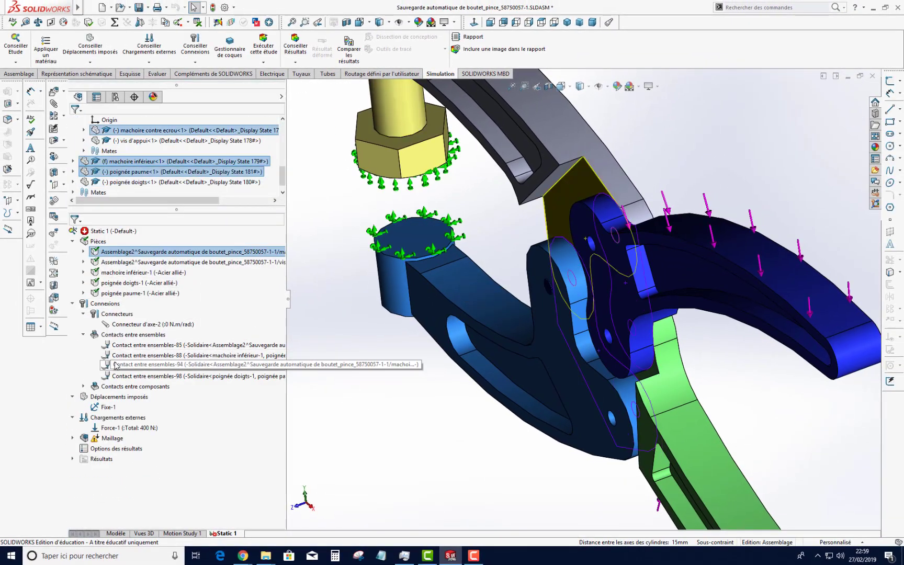
pyautogui.doubleClick(152, 323)
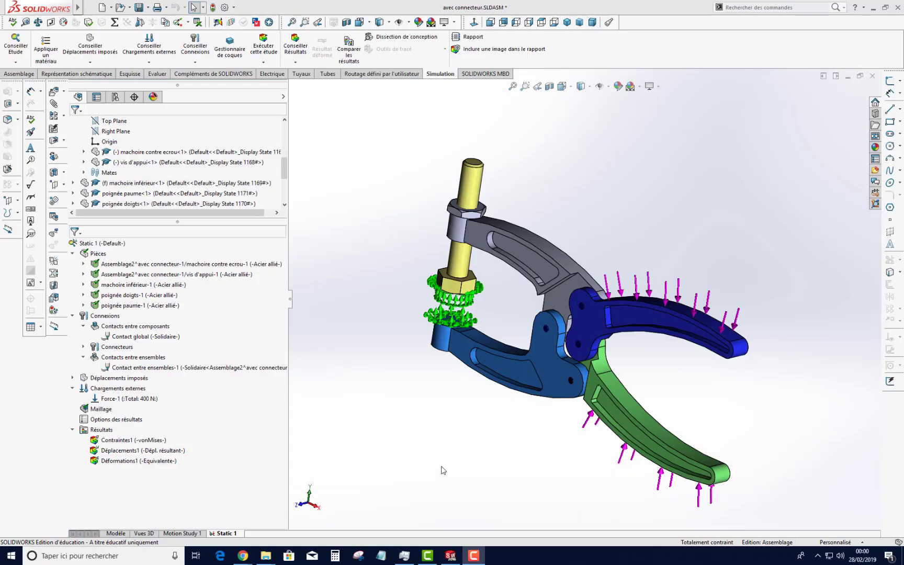
# Mesh the avec connecteur assembly at the default medium density and run the static study
pyautogui.rightClick(99, 409)
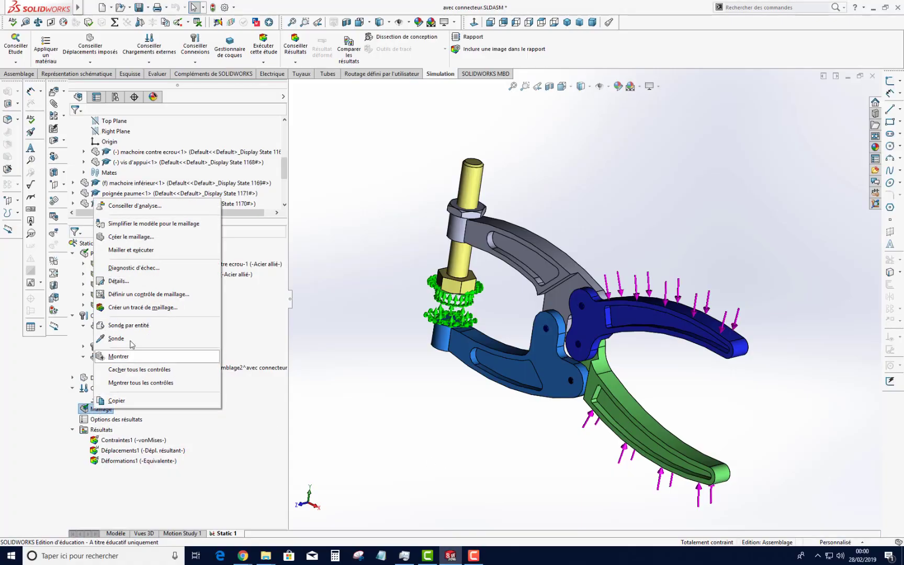
pyautogui.click(116, 236)
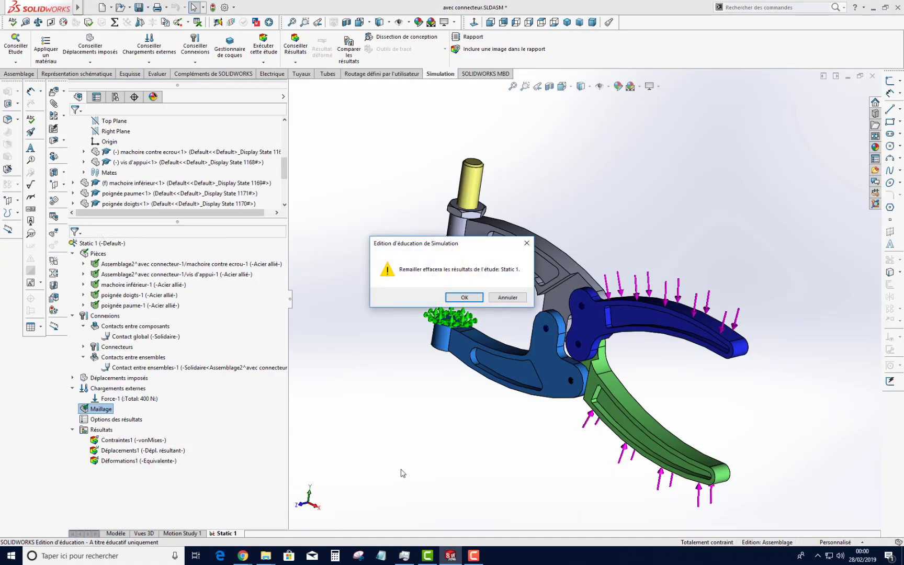
pyautogui.click(464, 297)
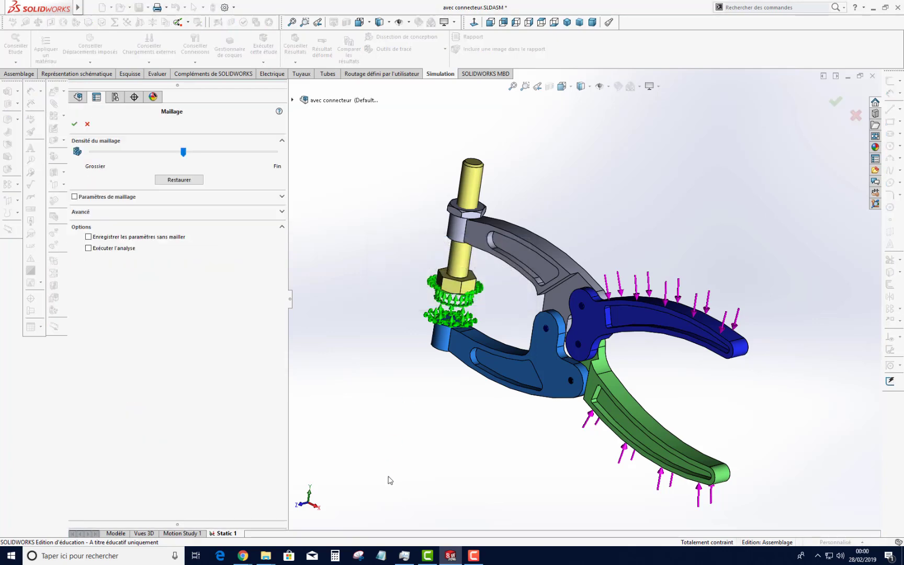
pyautogui.click(74, 124)
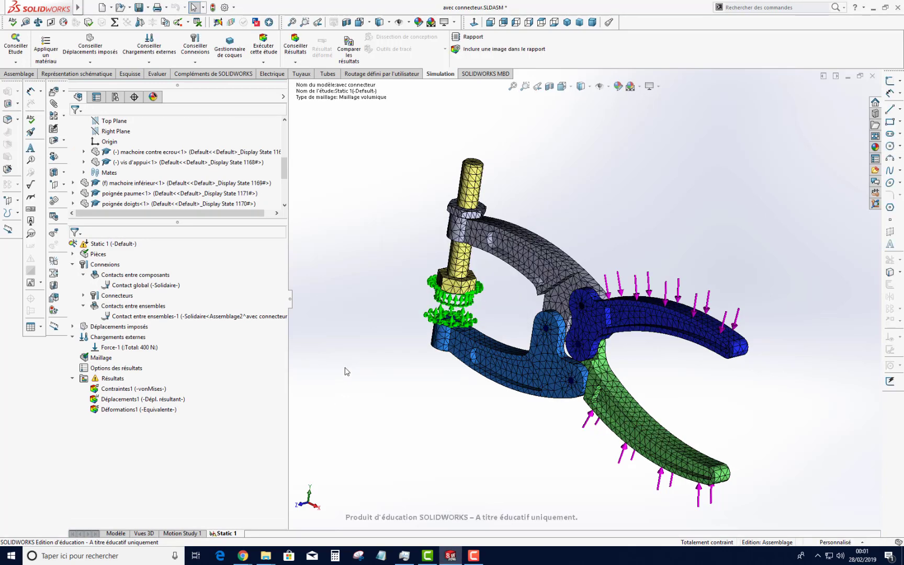
pyautogui.click(267, 53)
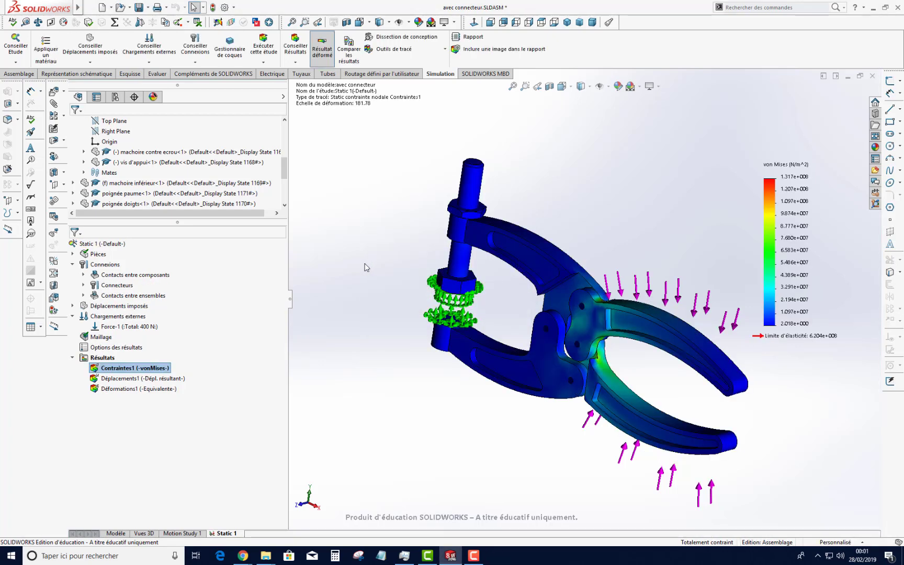
# Animate the von Mises stress plot of the pin-connected pliers and examine how the handles and jaws deform
pyautogui.rightClick(797, 300)
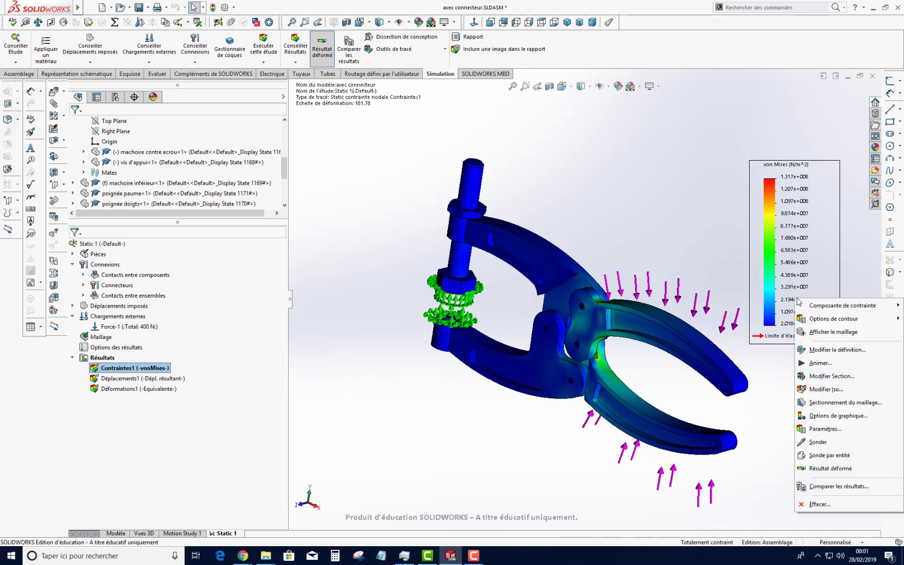
pyautogui.click(820, 363)
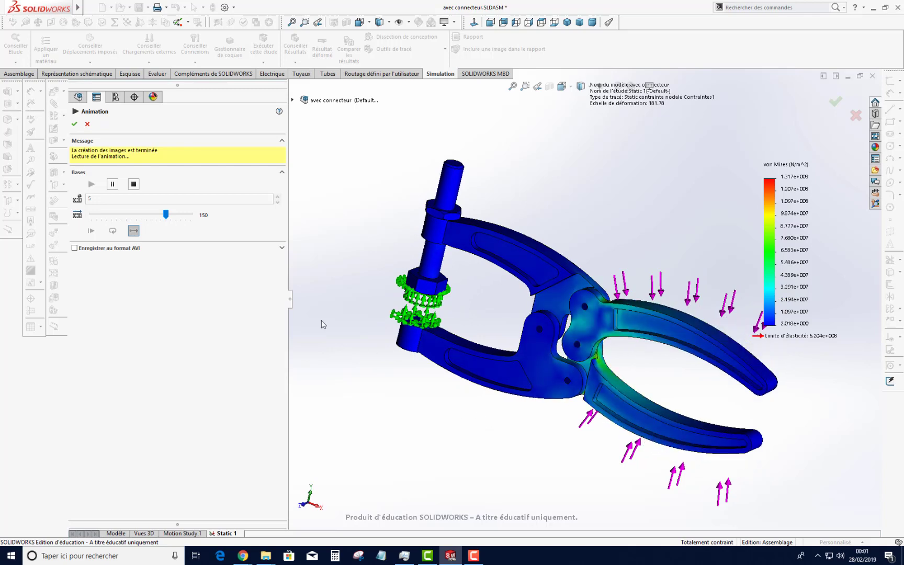
pyautogui.click(74, 123)
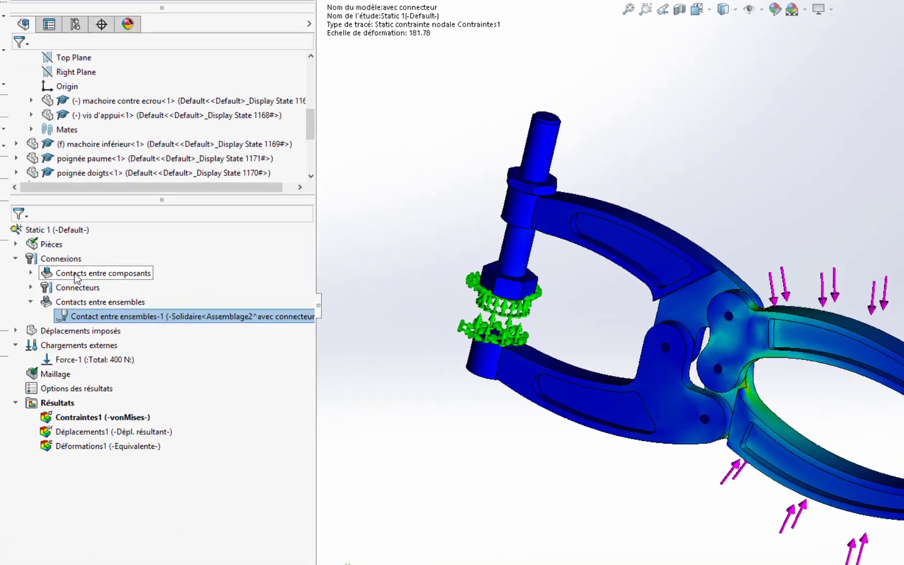
# Redefine the global component contact as a bonded contact with compatible mesh between only vis d'appui and machoire contre ecrou
pyautogui.rightClick(76, 274)
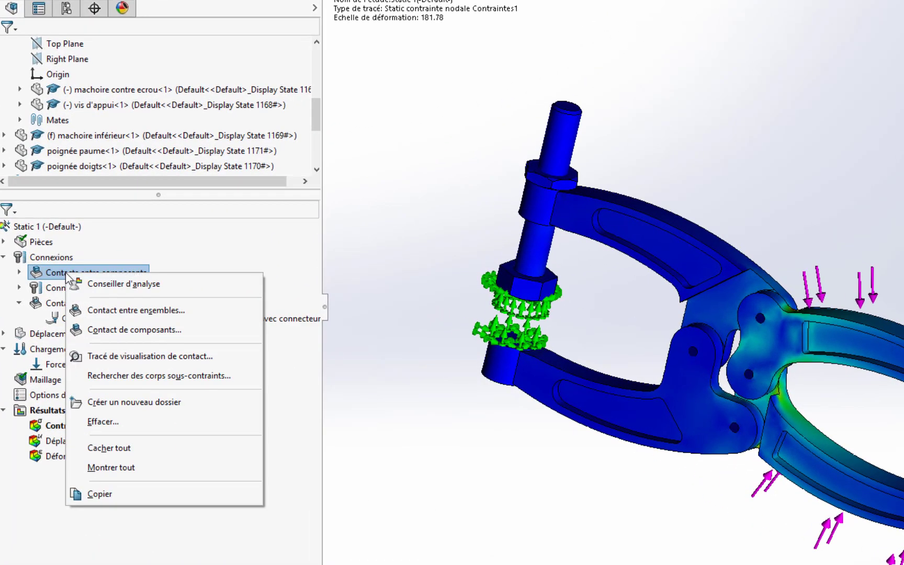
pyautogui.click(19, 272)
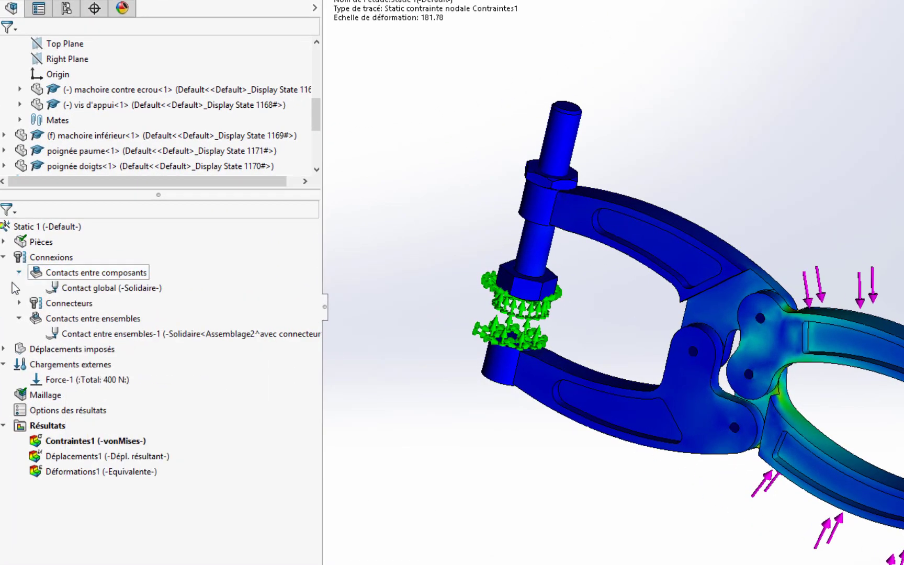
pyautogui.click(83, 287)
pyautogui.rightClick(82, 289)
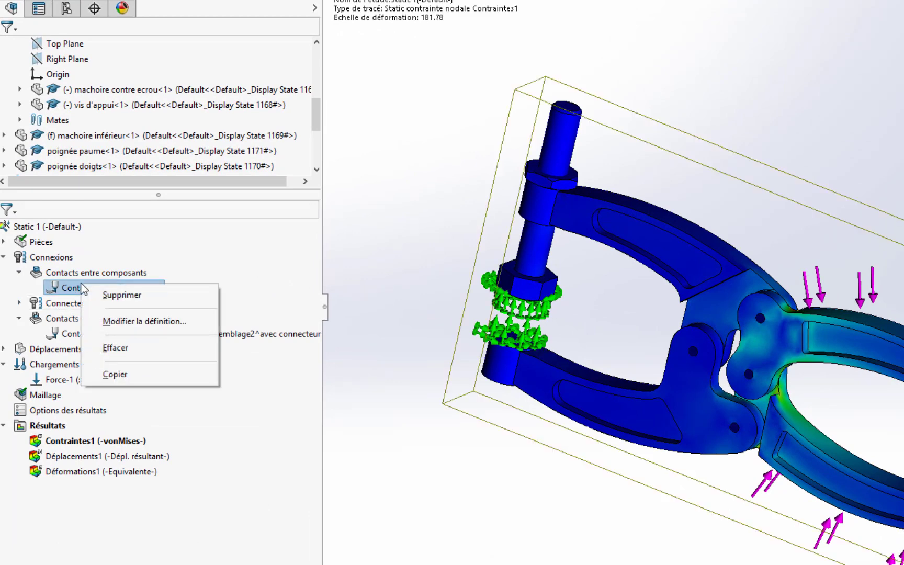
pyautogui.click(104, 321)
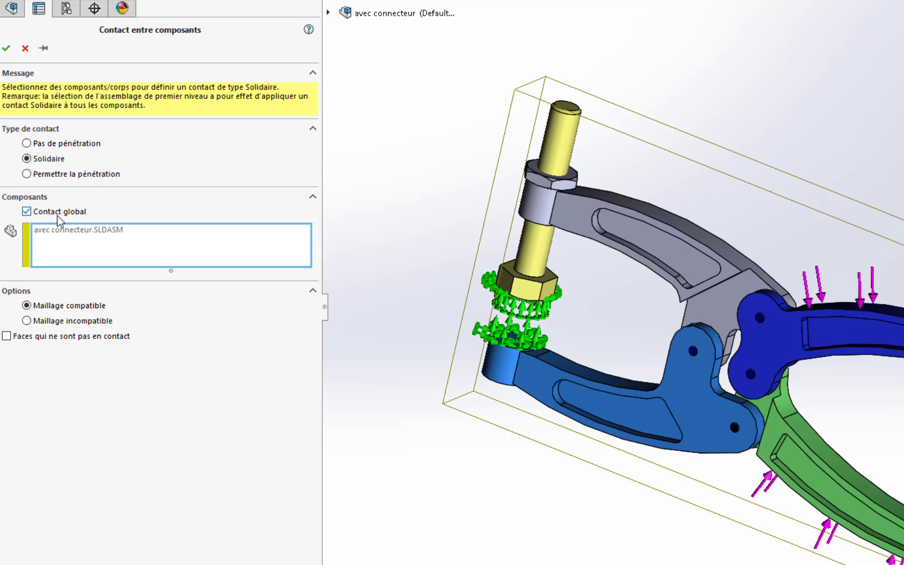
pyautogui.click(27, 212)
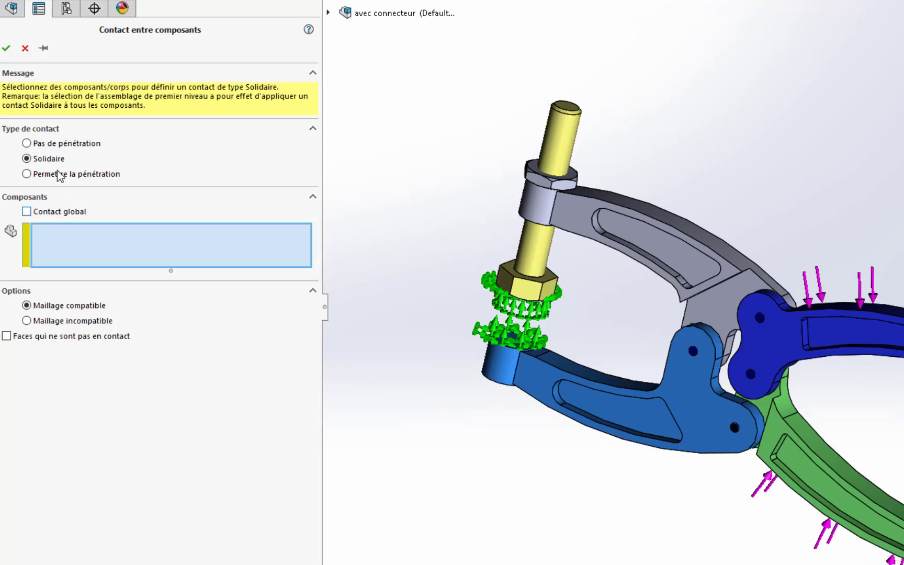
pyautogui.click(535, 257)
pyautogui.click(569, 210)
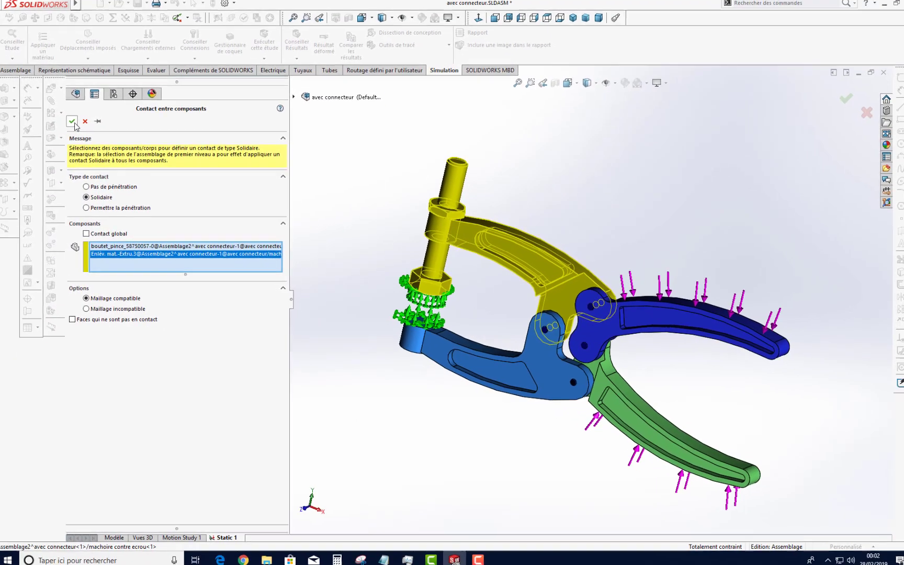
pyautogui.click(72, 121)
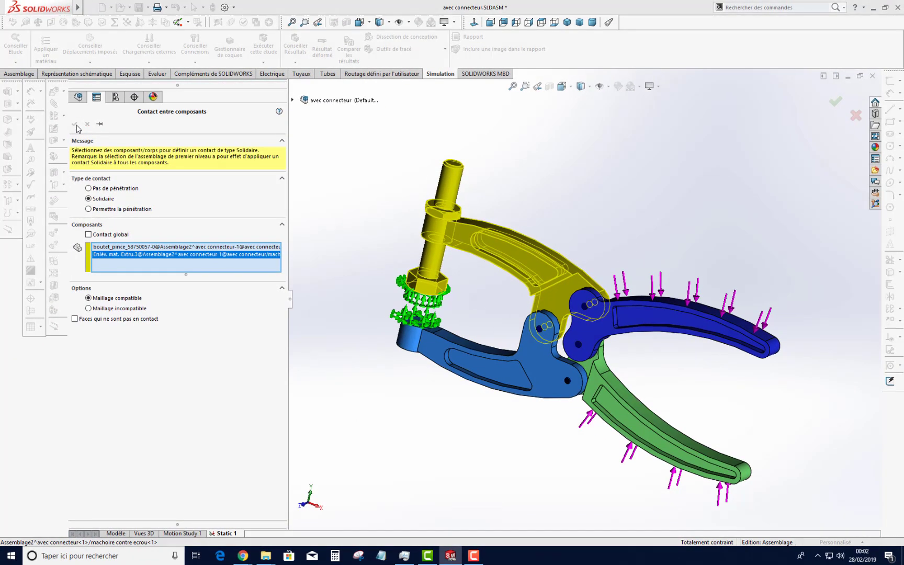
pyautogui.click(510, 302)
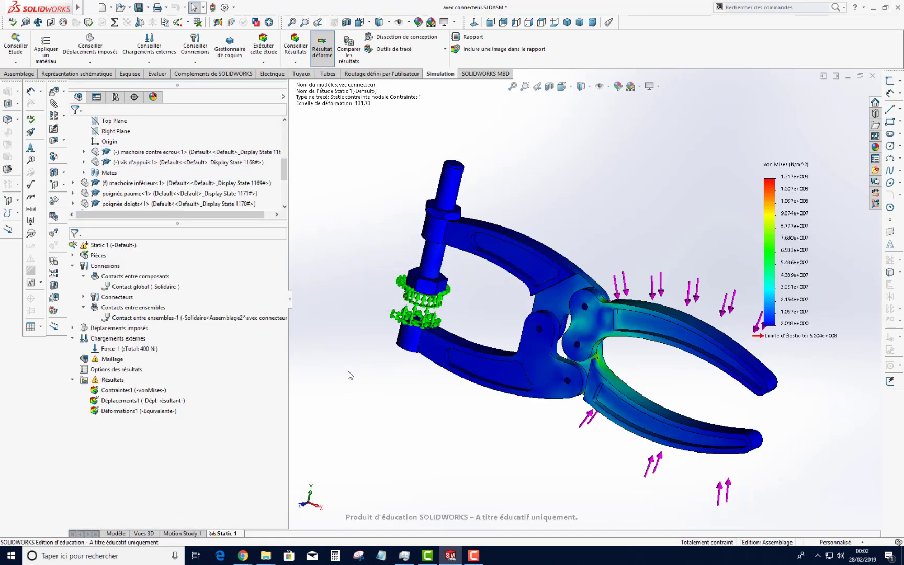
# Remesh the pliers assembly at the default medium density, accepting that the existing results of Static 1 are erased
pyautogui.rightClick(105, 380)
pyautogui.click(95, 362)
pyautogui.rightClick(95, 361)
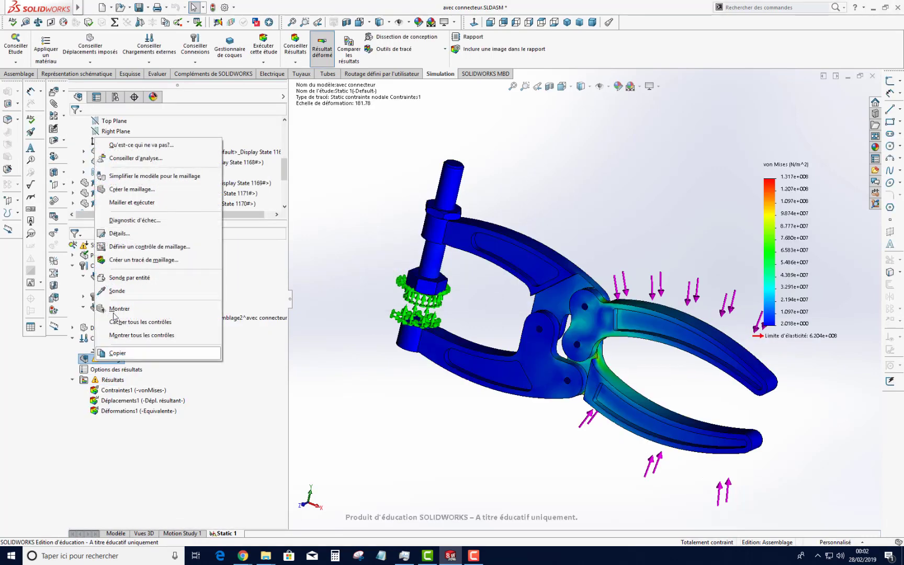
pyautogui.click(125, 191)
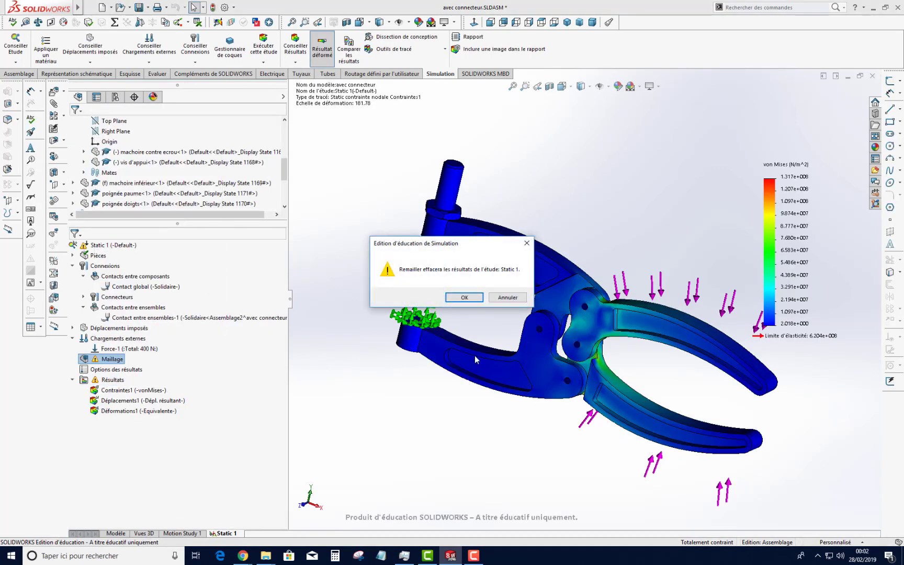
pyautogui.click(463, 297)
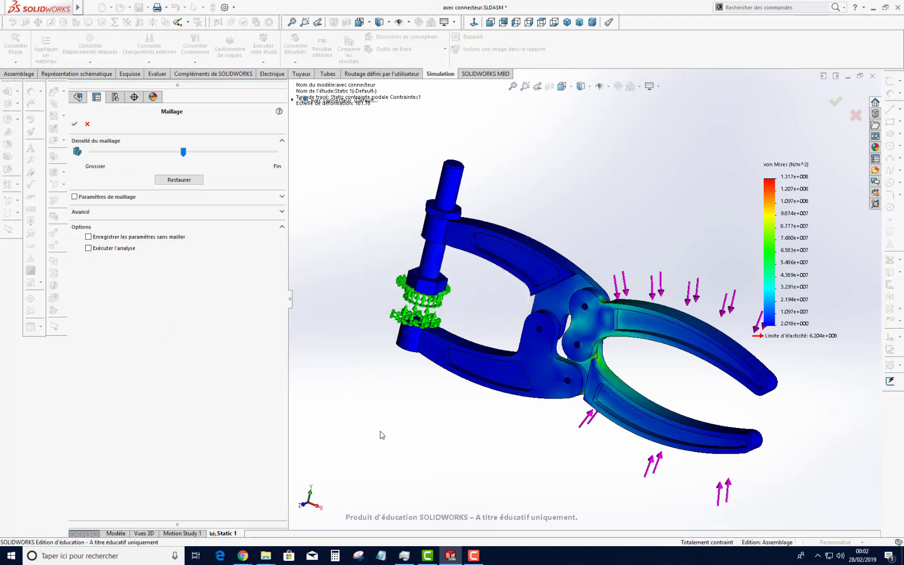
pyautogui.click(74, 124)
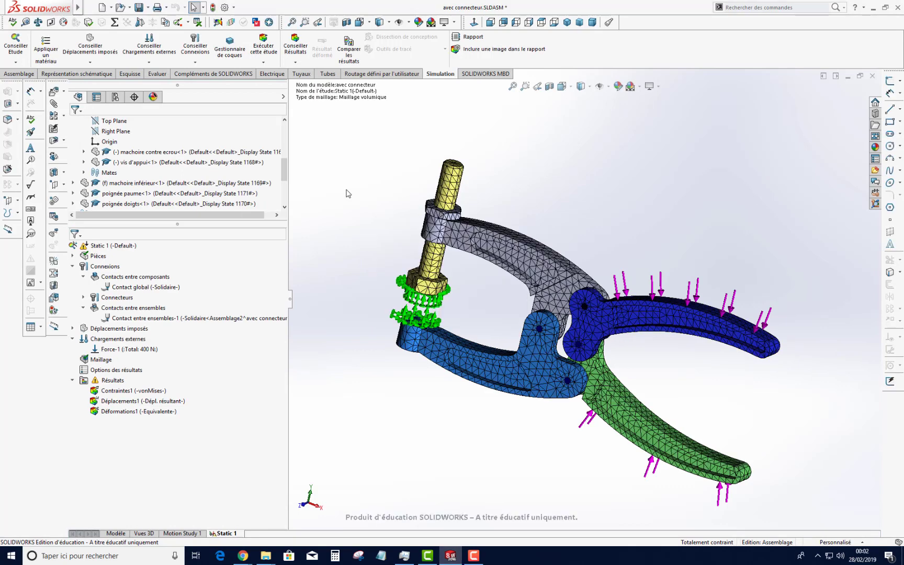
# Run the static study, continuing with the approximate solution for the pin connectors and small displacements instead of the Large Displacement option
pyautogui.click(268, 47)
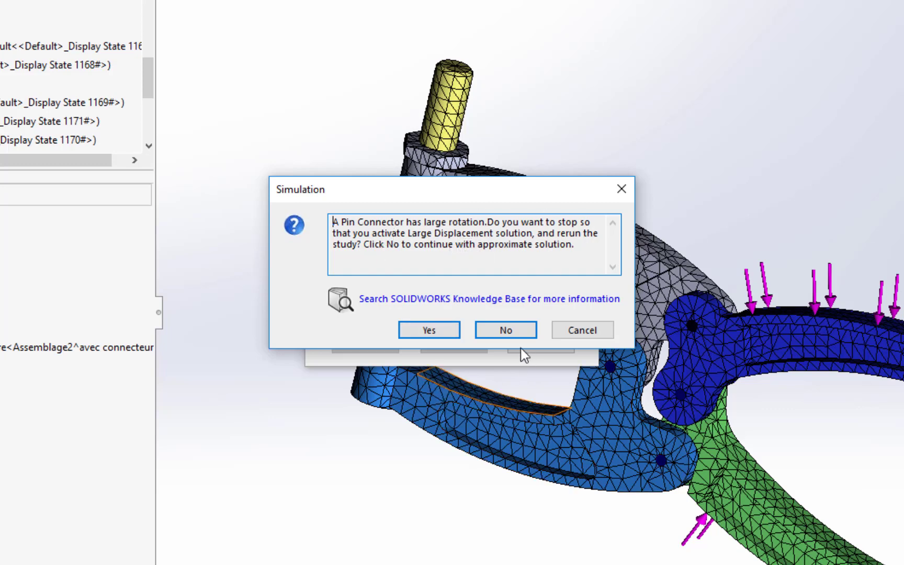
pyautogui.click(512, 335)
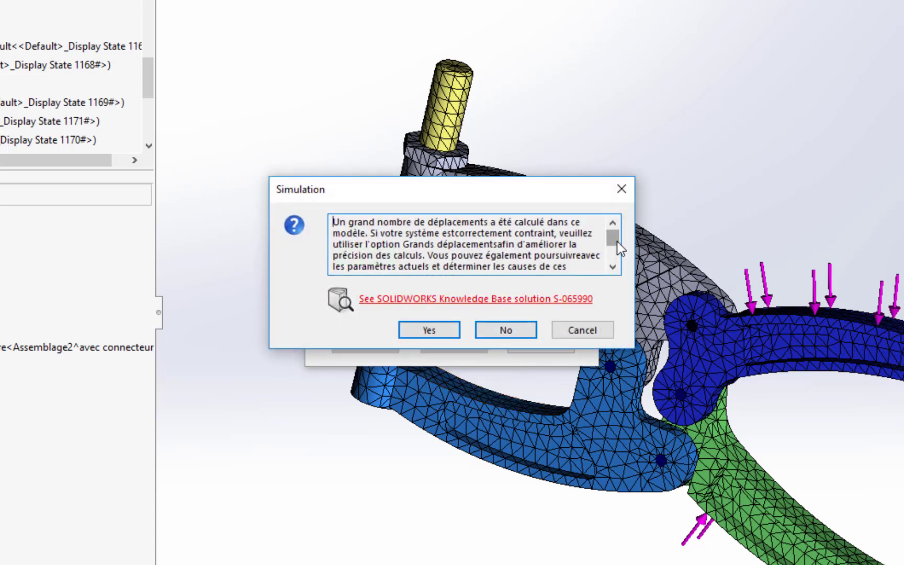
pyautogui.moveTo(616, 241); pyautogui.dragTo(615, 256)
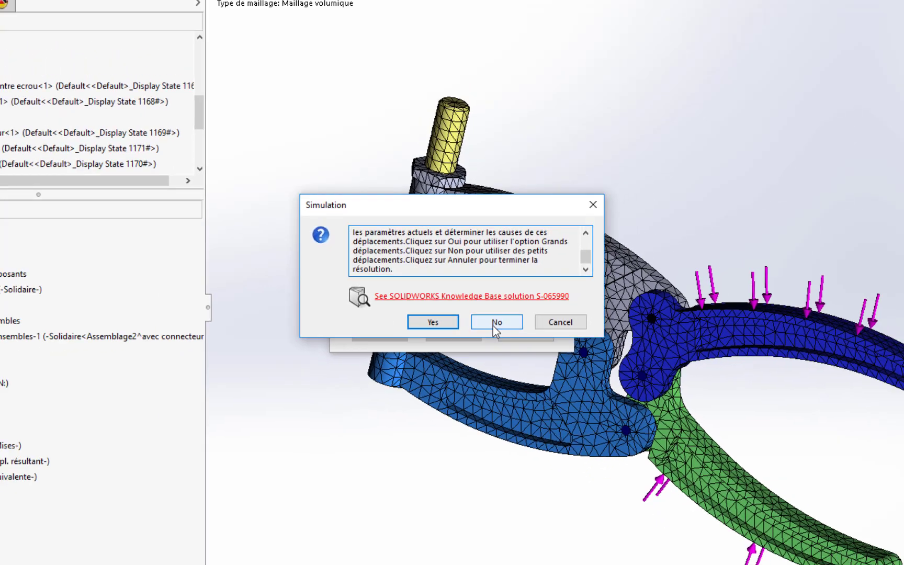
pyautogui.click(496, 322)
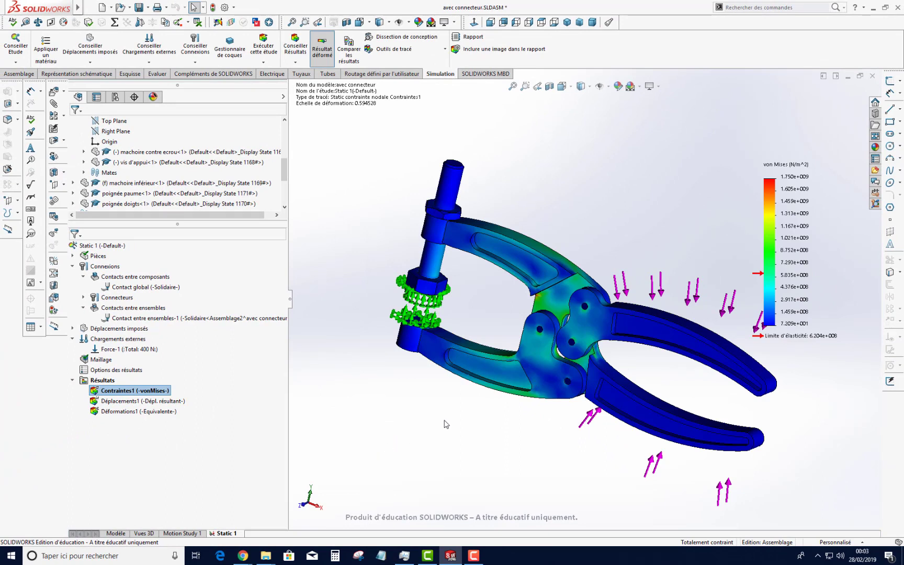
# Animate the von Mises stress plot and inspect the deformation and stresses around the jaws and pivot holes
pyautogui.rightClick(793, 311)
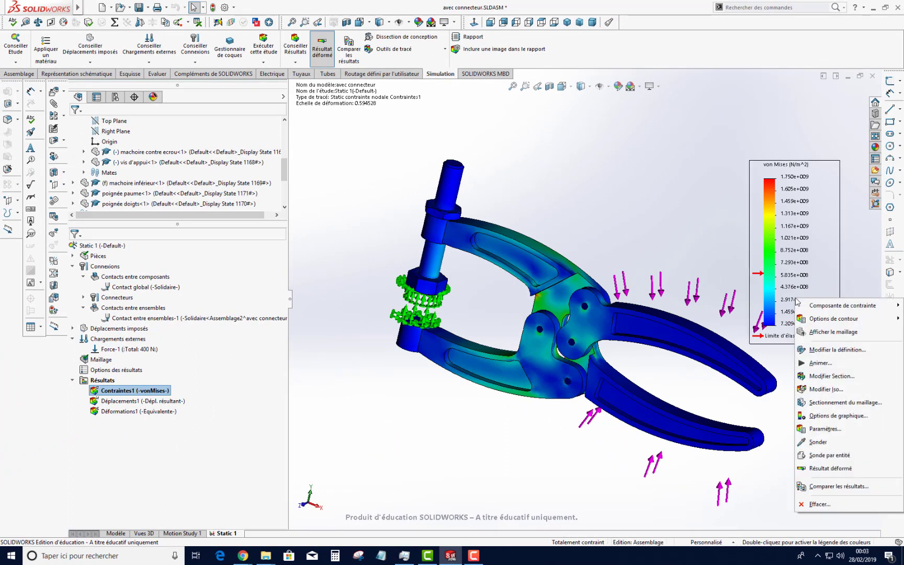
pyautogui.click(819, 363)
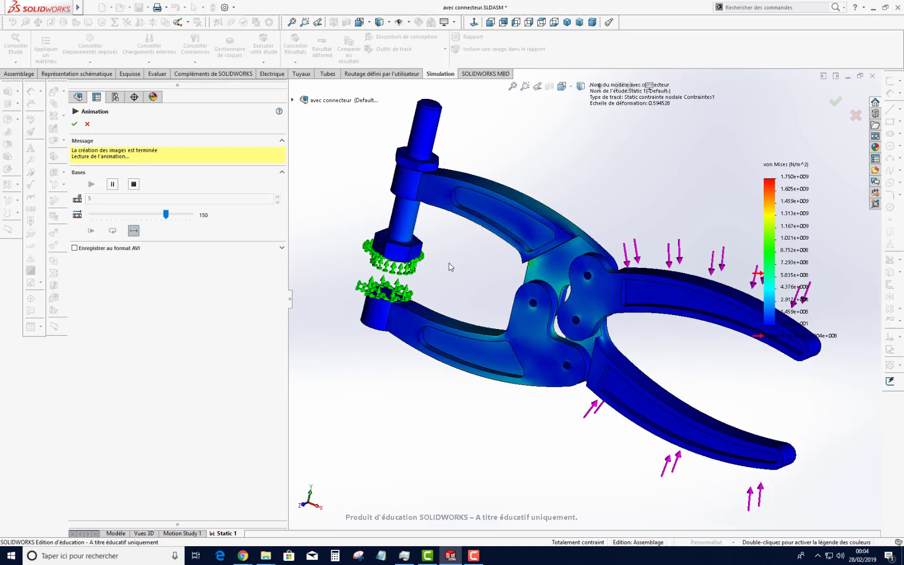
pyautogui.click(74, 124)
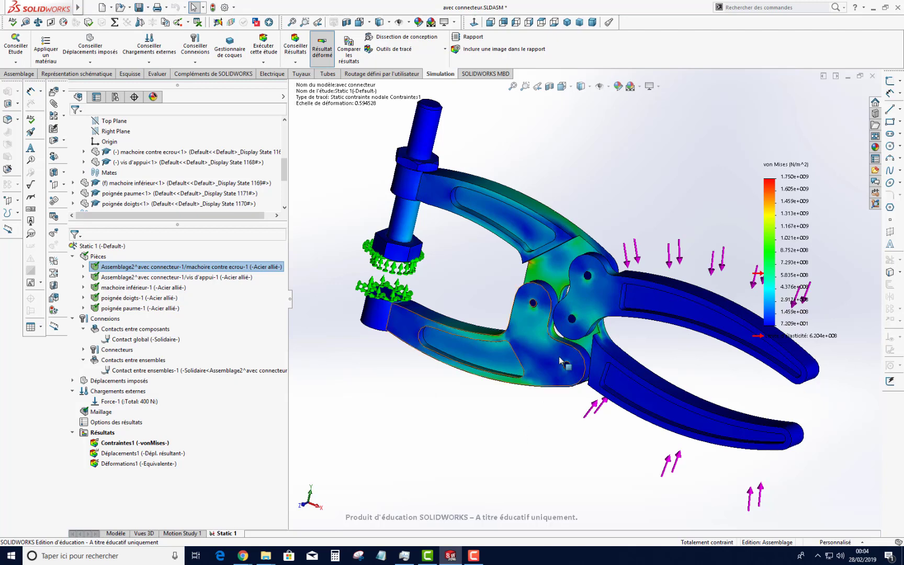
pyautogui.moveTo(517, 468); pyautogui.dragTo(544, 444, button='middle')
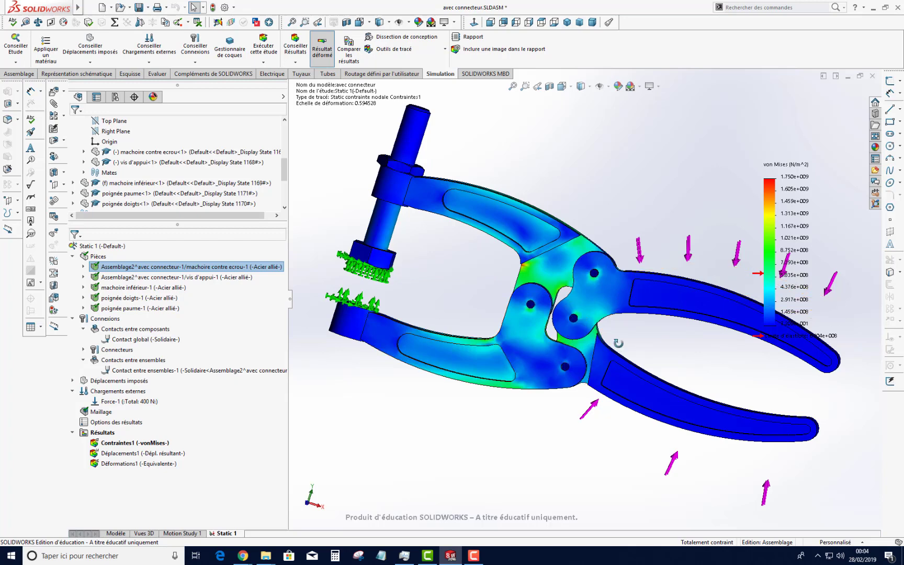
pyautogui.moveTo(619, 343); pyautogui.dragTo(576, 344, button='middle')
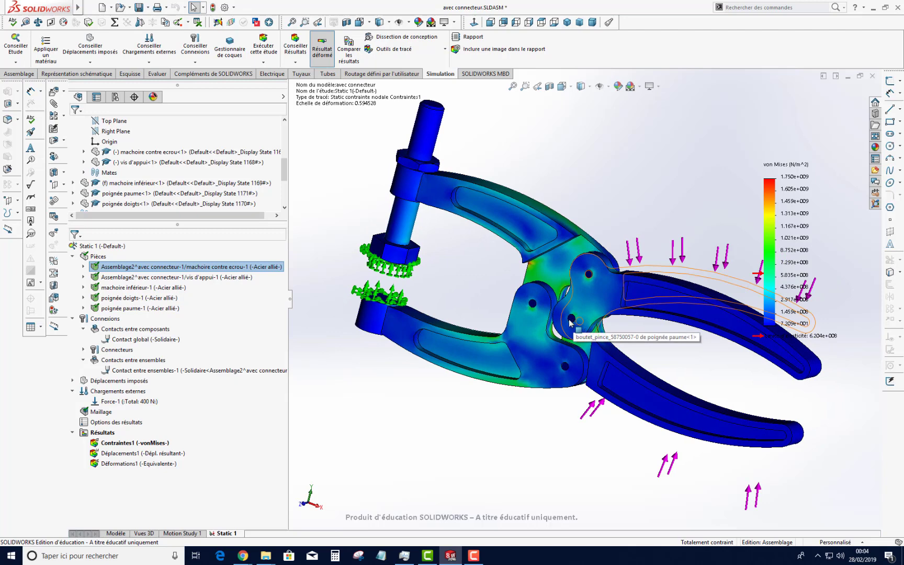
pyautogui.scroll(-3, 571, 322)
pyautogui.scroll(2, 575, 315)
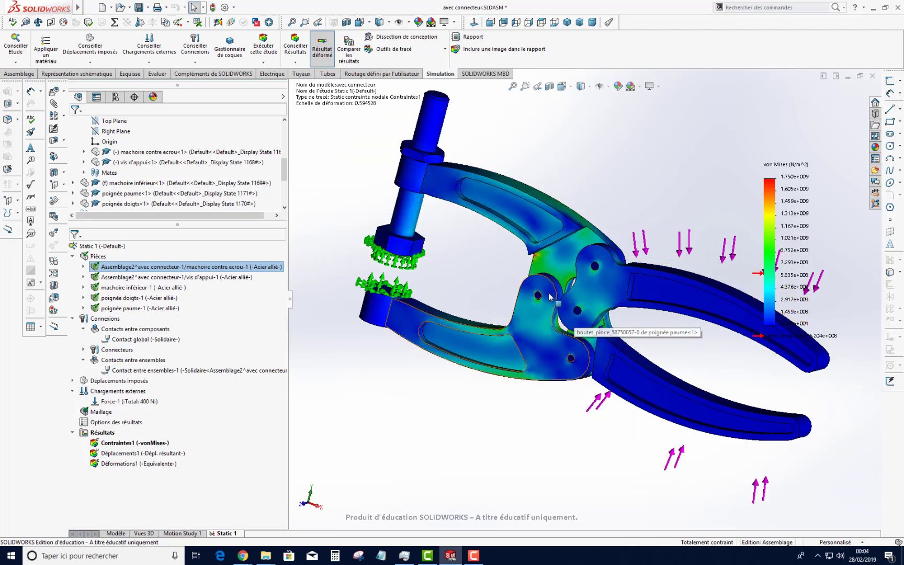
# Add a fixed hinge restraint on the cylindrical face of poignée paume's lower pivot hole
pyautogui.rightClick(95, 385)
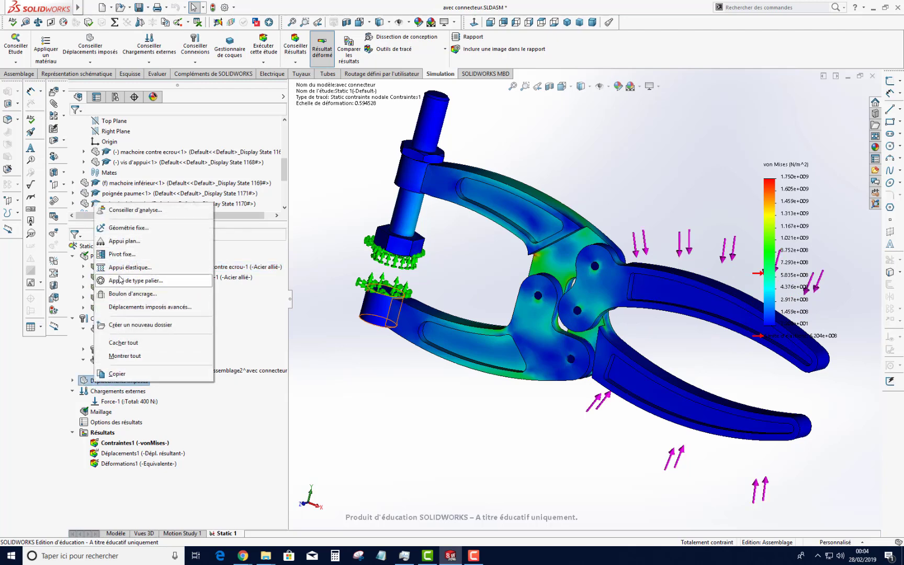
pyautogui.click(116, 228)
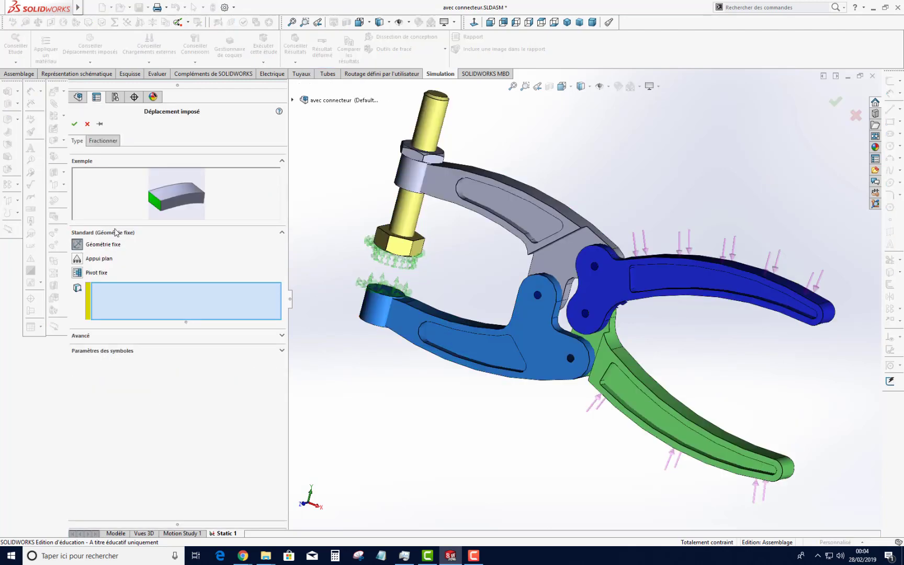
pyautogui.click(77, 272)
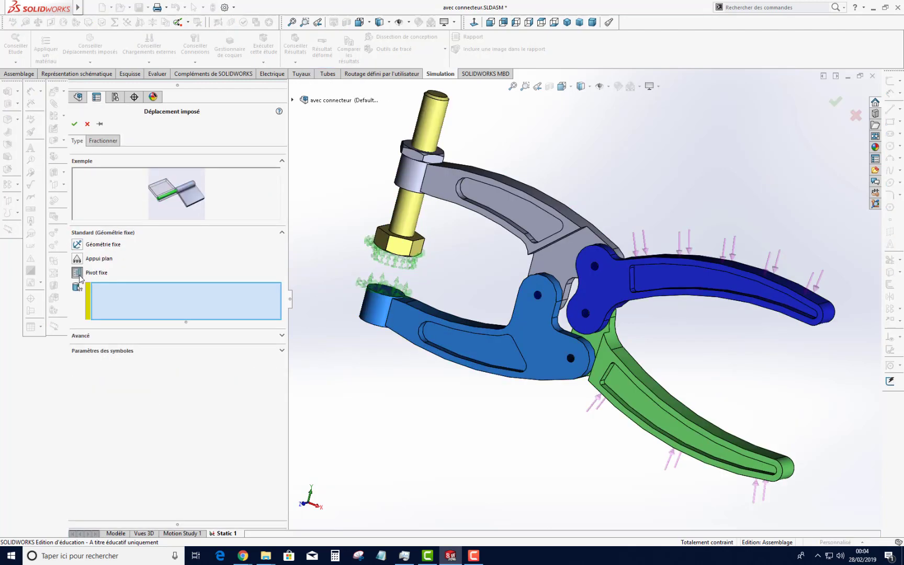
pyautogui.click(586, 314)
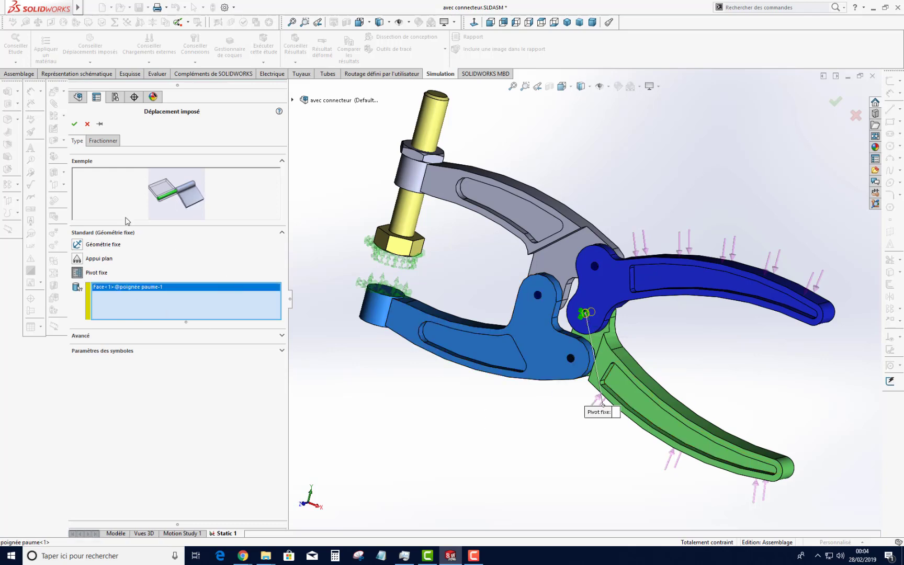
pyautogui.click(74, 126)
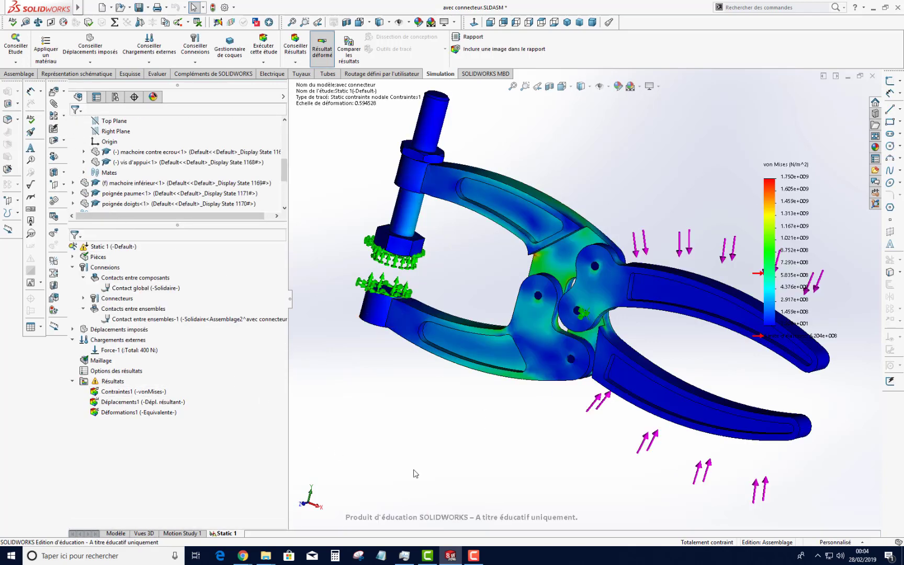
# Remesh the assembly and rerun the static study with the fixed hinge restraint included
pyautogui.rightClick(102, 362)
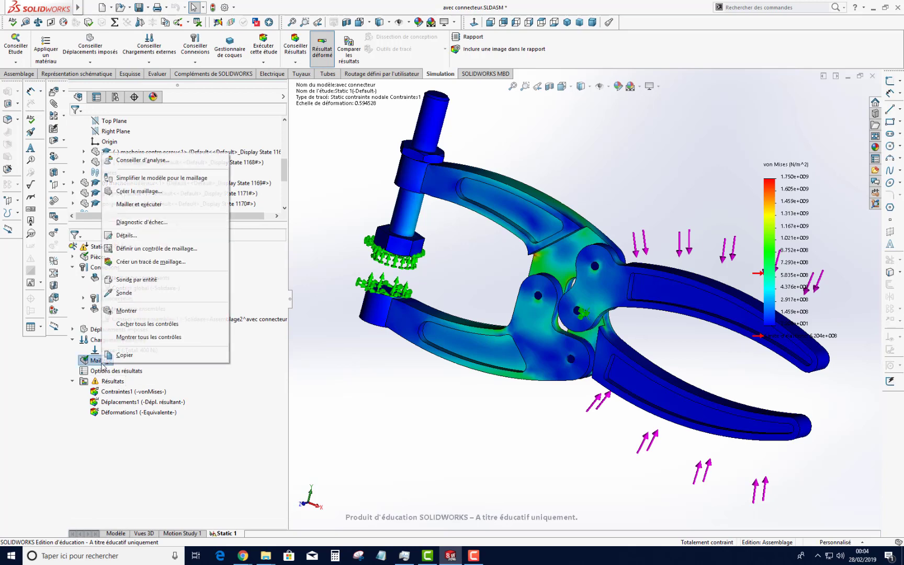
pyautogui.click(123, 192)
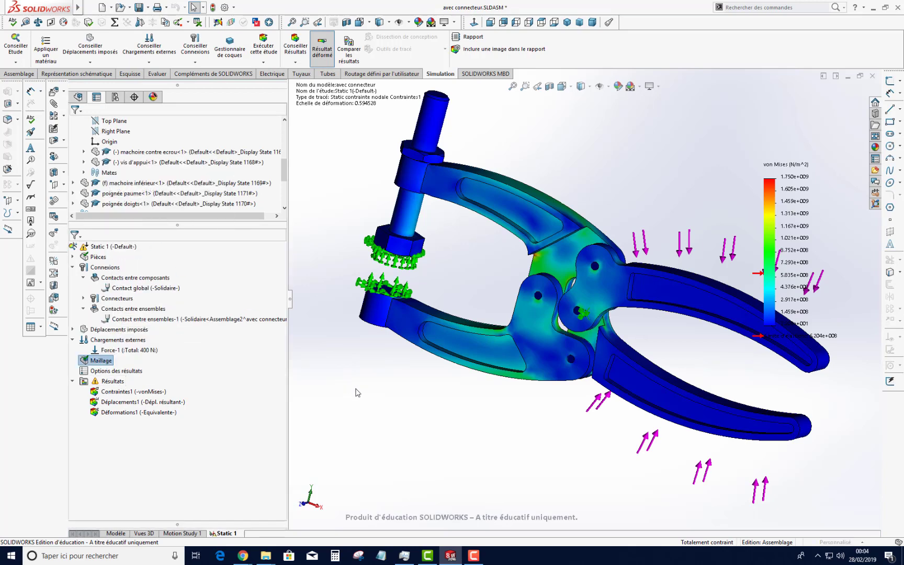
pyautogui.press('Return')
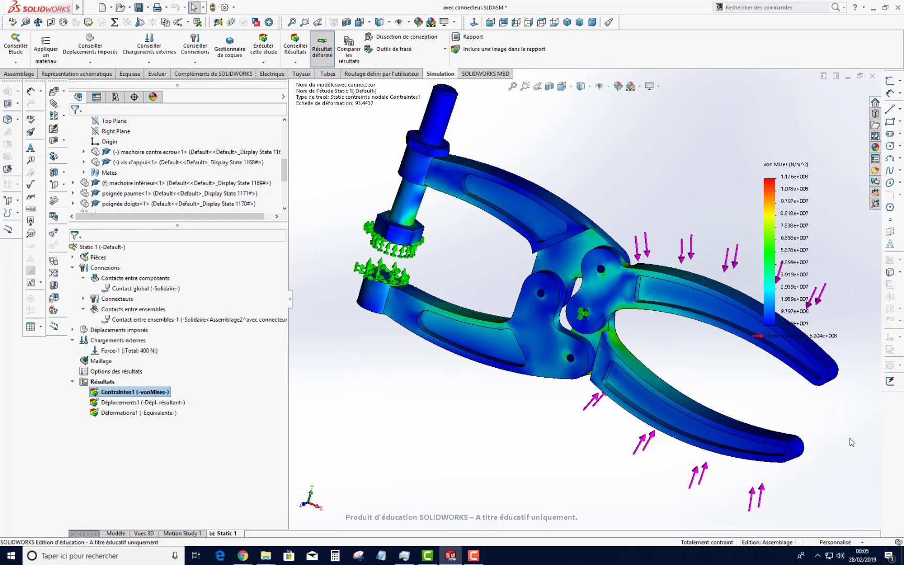
# Animate the von Mises stress plot of the hinge-restrained pliers to examine how they deform
pyautogui.rightClick(795, 283)
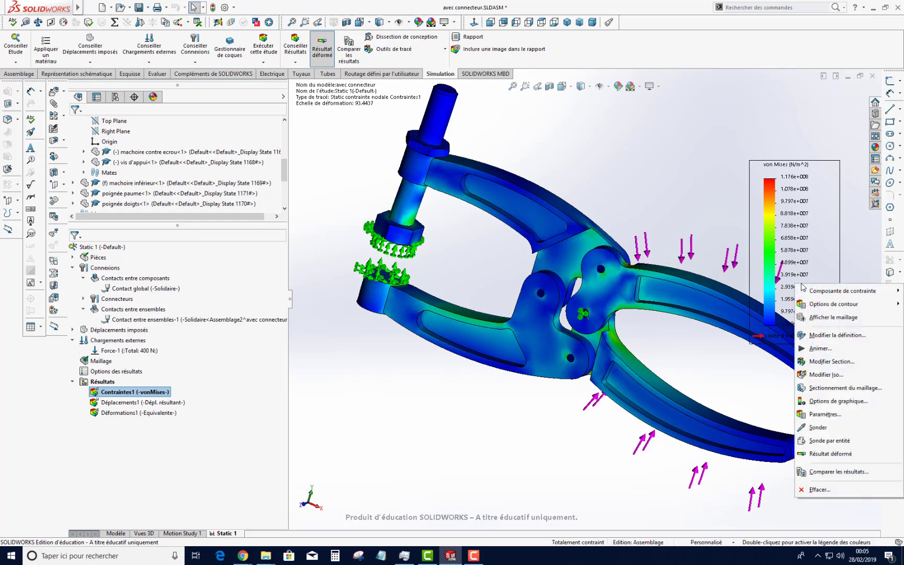
pyautogui.click(820, 348)
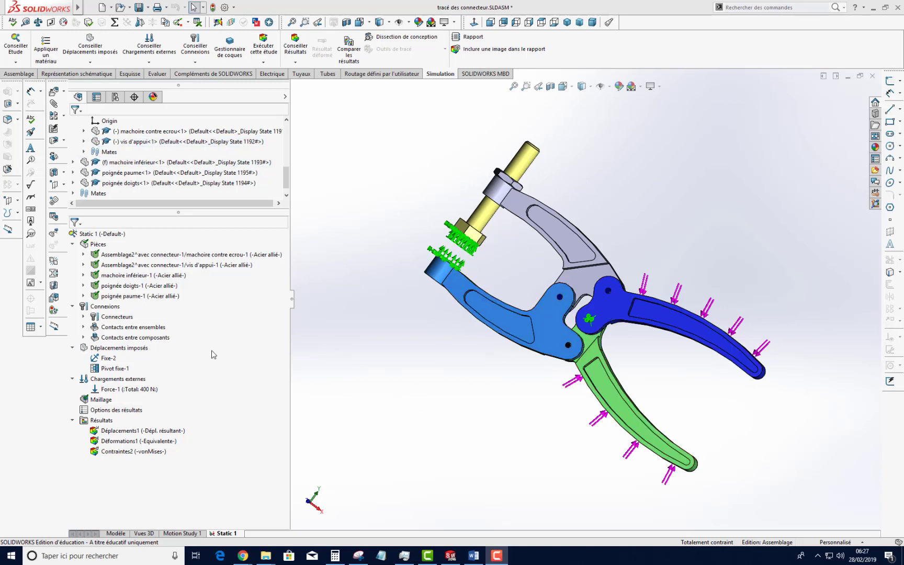
# List the resultant reaction force in SI units on the clamping end face of vis d'appui, relative to the Front plane, and reposition its callout
pyautogui.rightClick(98, 426)
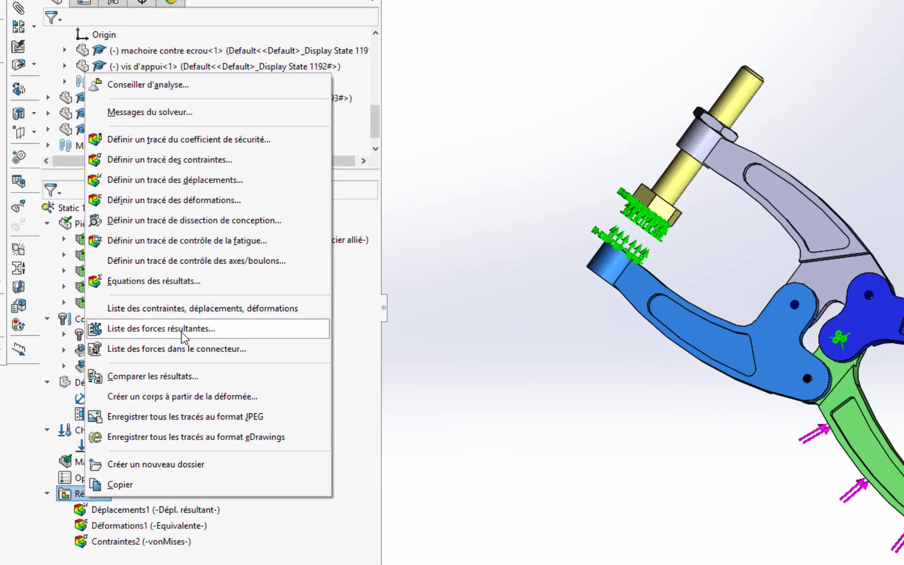
pyautogui.click(182, 332)
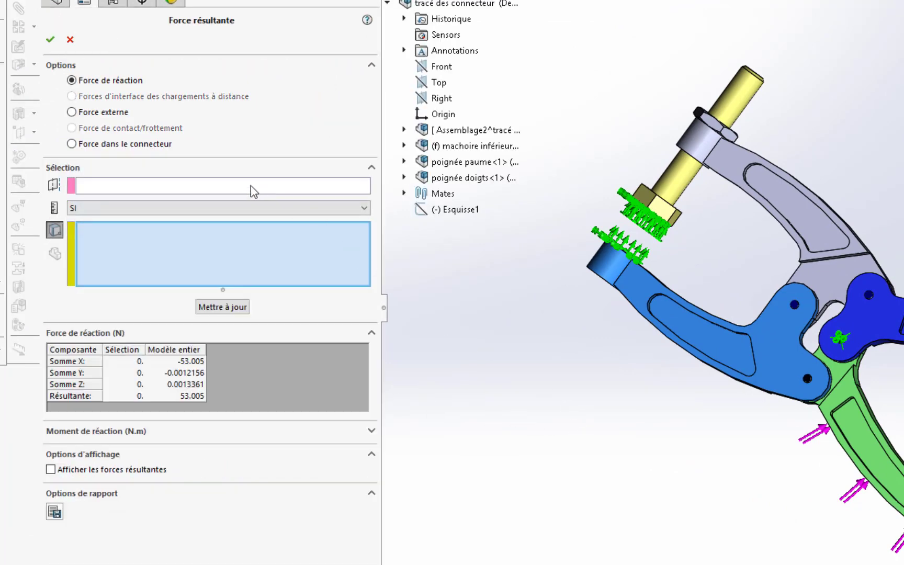
pyautogui.click(250, 185)
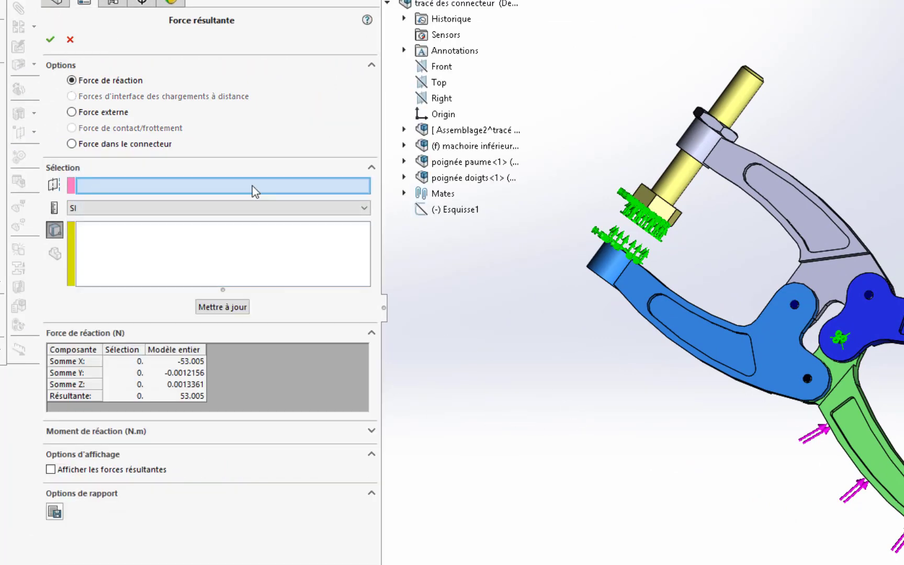
pyautogui.click(449, 73)
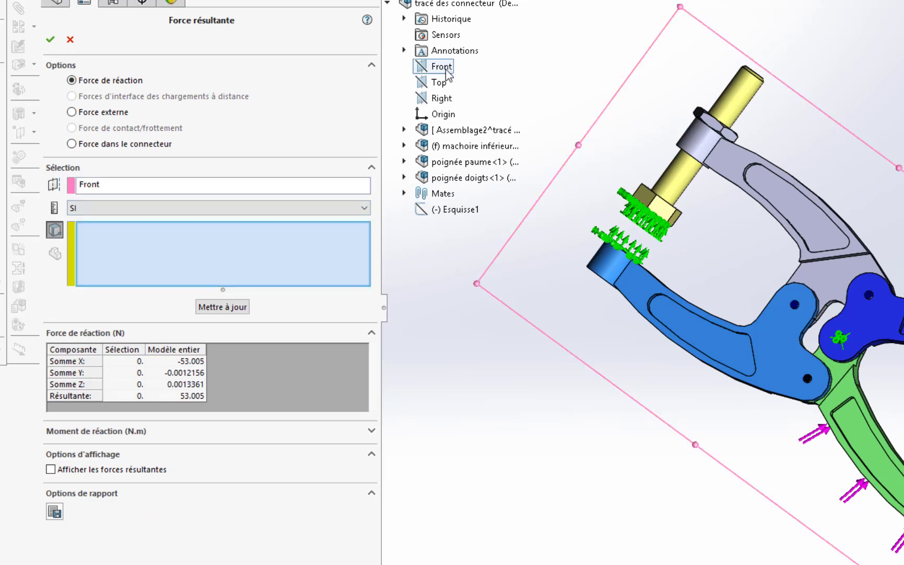
pyautogui.moveTo(569, 409); pyautogui.dragTo(638, 268, button='middle')
pyautogui.click(649, 223)
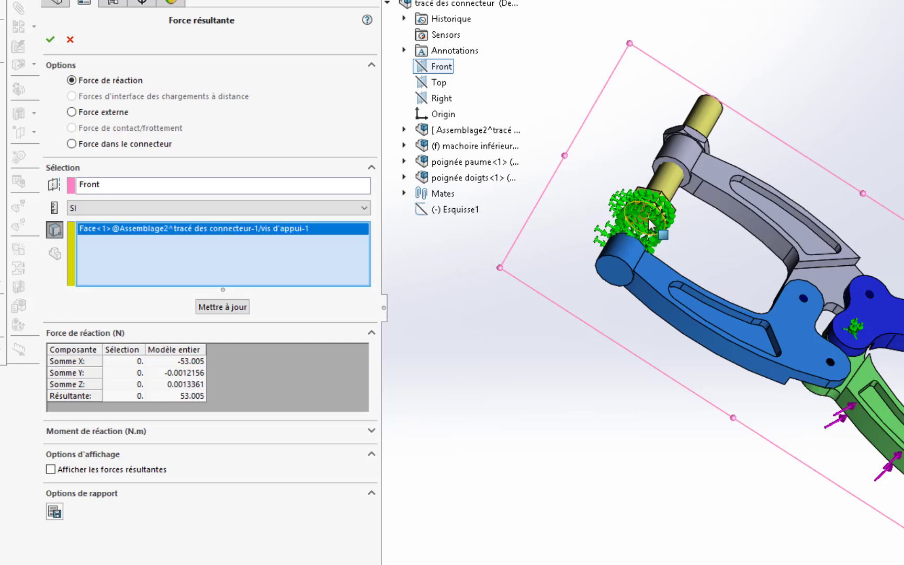
pyautogui.moveTo(547, 412); pyautogui.dragTo(526, 445, button='middle')
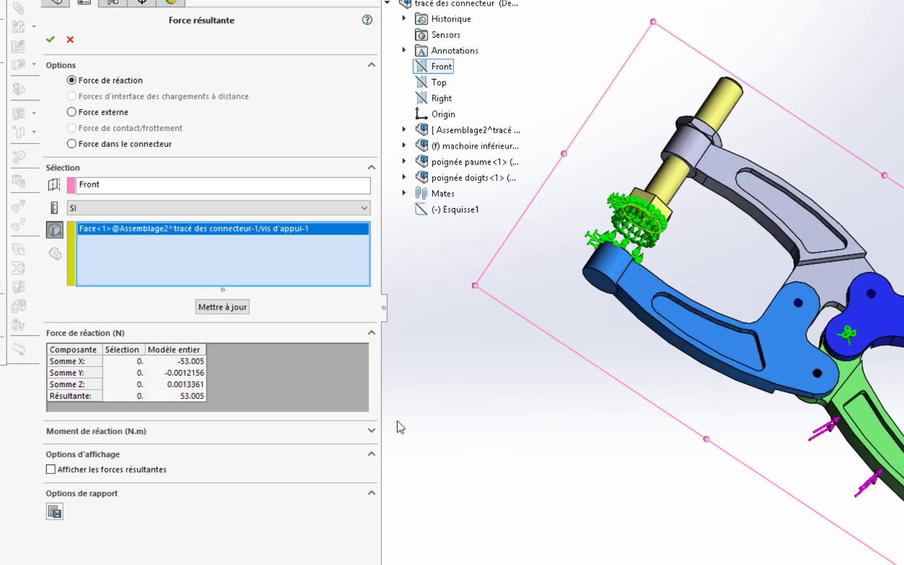
pyautogui.click(233, 309)
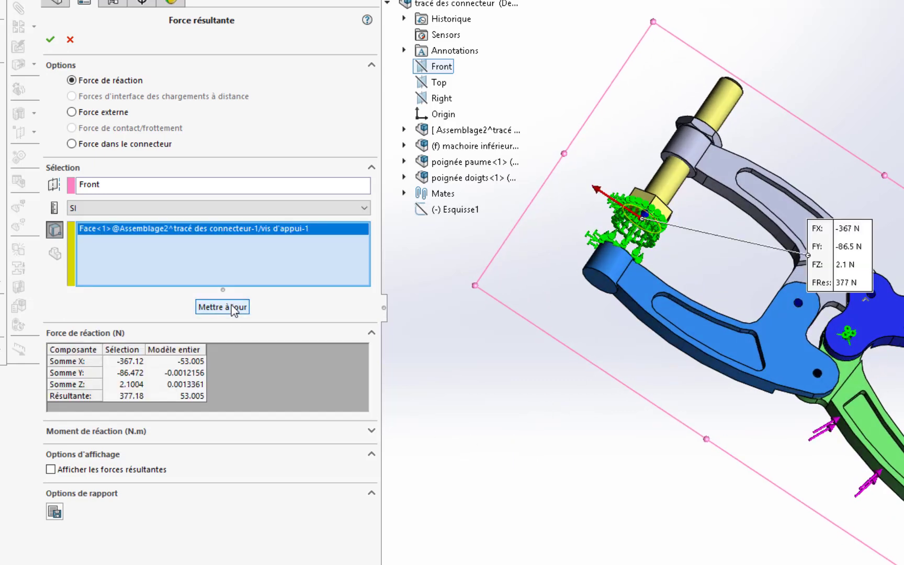
pyautogui.moveTo(519, 378); pyautogui.dragTo(511, 386, button='middle')
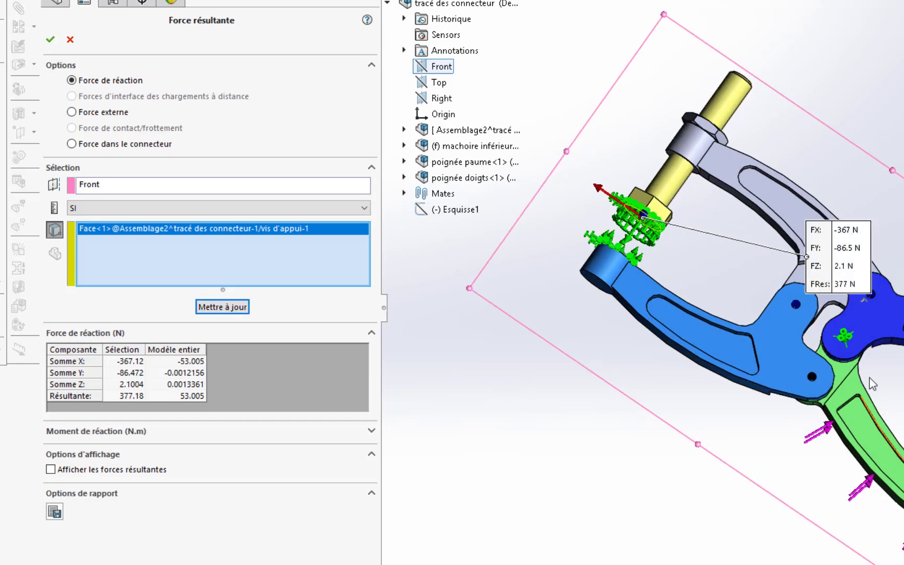
pyautogui.moveTo(836, 277); pyautogui.dragTo(448, 283)
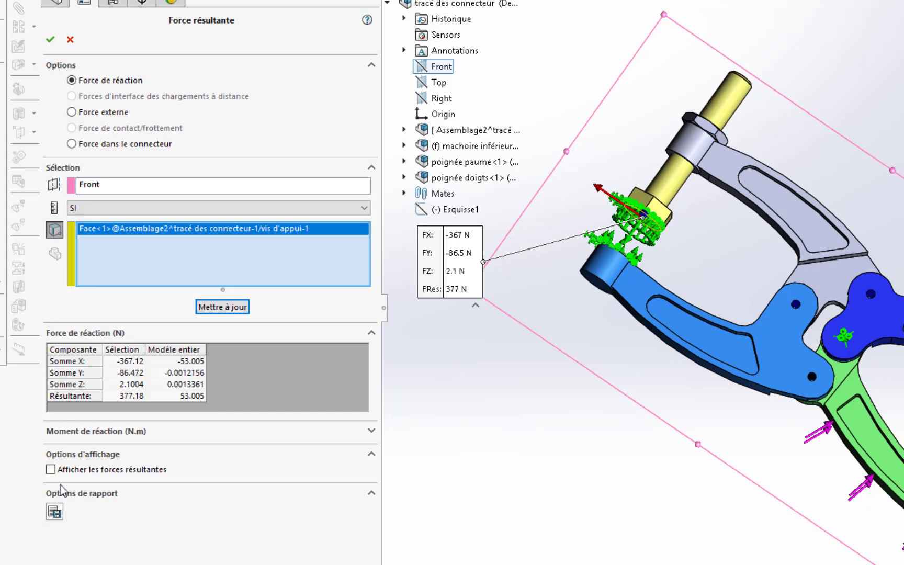
# Display the resultant force arrow on the vis d'appui face and update the reaction force results
pyautogui.click(50, 469)
pyautogui.click(222, 307)
pyautogui.moveTo(505, 413); pyautogui.dragTo(483, 446, button='middle')
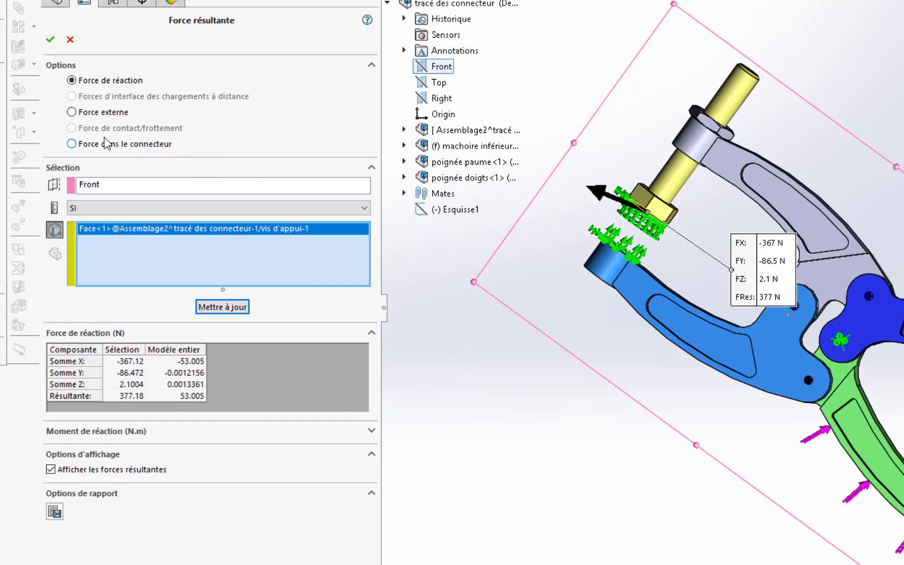
# List the forces in all pin connectors, display the callout for Connecteur d'axe-5 and reposition it, and close the listing
pyautogui.click(72, 144)
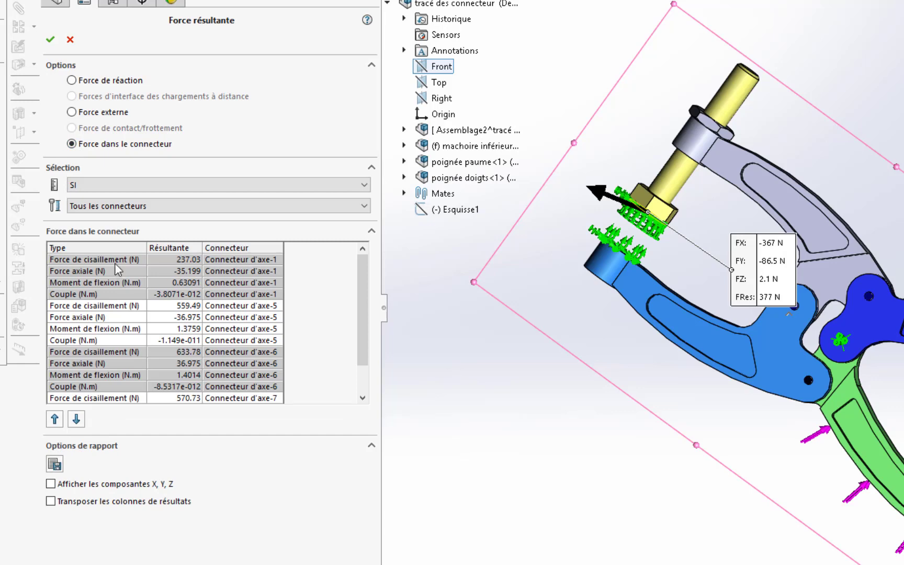
pyautogui.click(178, 305)
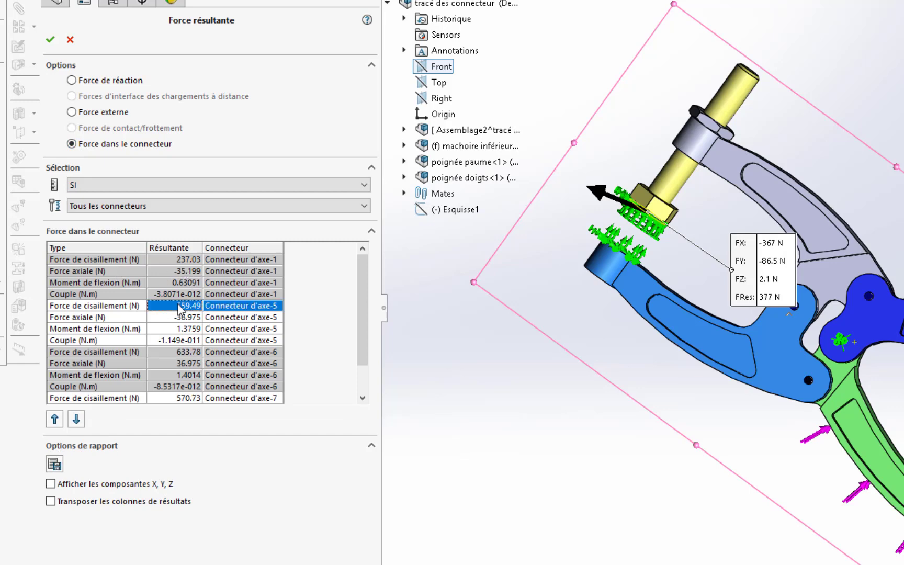
pyautogui.moveTo(900, 520); pyautogui.dragTo(600, 496)
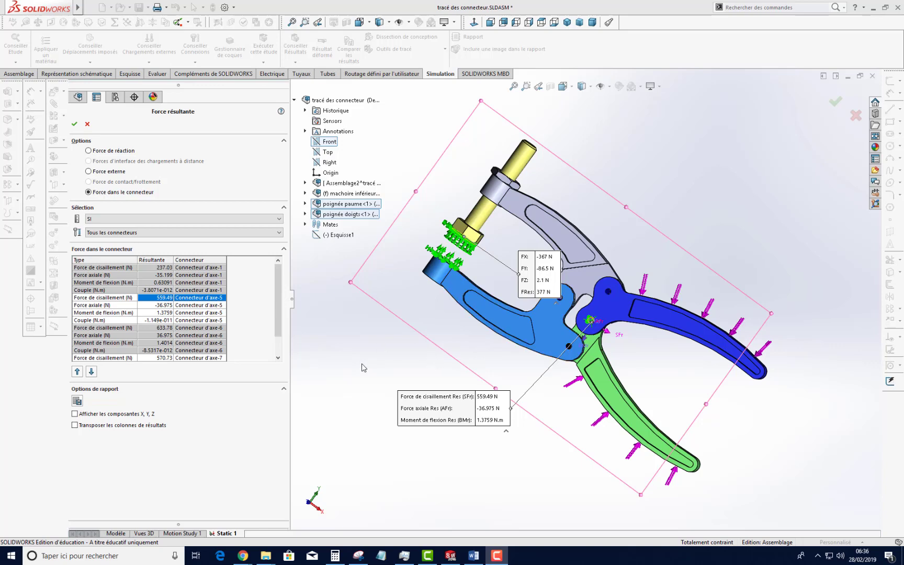
pyautogui.click(87, 124)
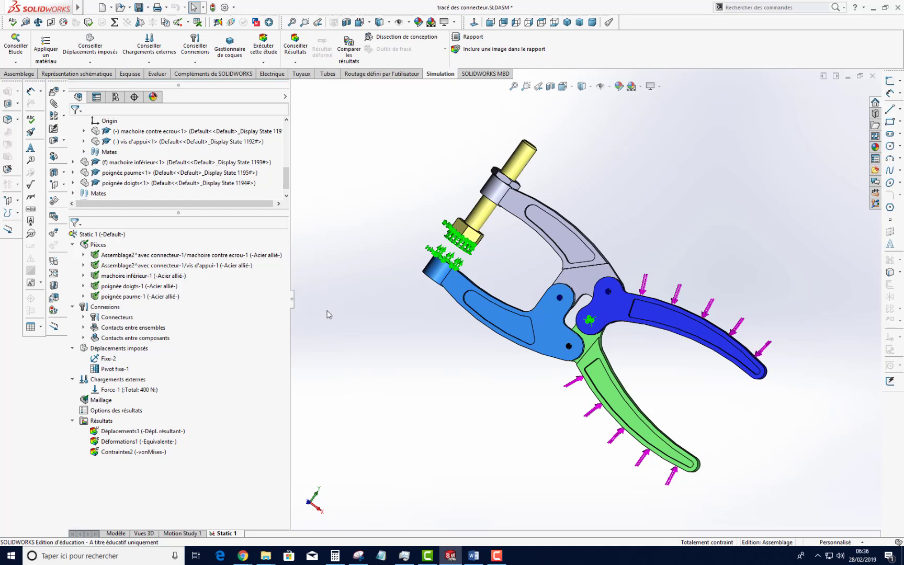
# Orient the pliers to the front view and consult the captured pliers image and the force-line sketch in the Word document
pyautogui.press('space')
pyautogui.click(553, 317)
pyautogui.hotkey('alt', 'Tab')
pyautogui.hotkey('alt', 'Tab')
pyautogui.hotkey('alt', 'Tab')
pyautogui.hotkey('alt', 'Tab')
pyautogui.hotkey('alt', 'Tab')
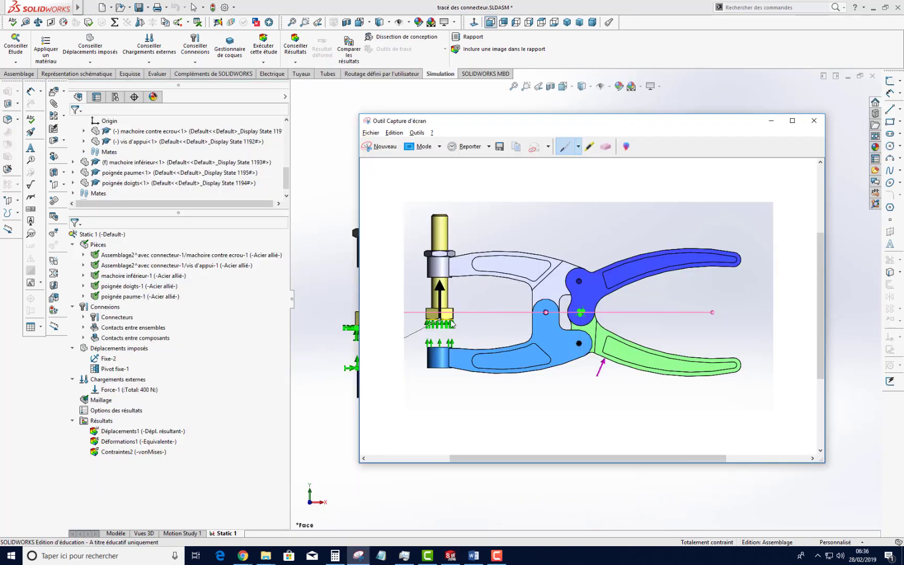
pyautogui.hotkey('alt', 'Tab')
pyautogui.hotkey('alt', 'Tab')
pyautogui.hotkey('alt', 'Tab')
pyautogui.hotkey('alt', 'Tab')
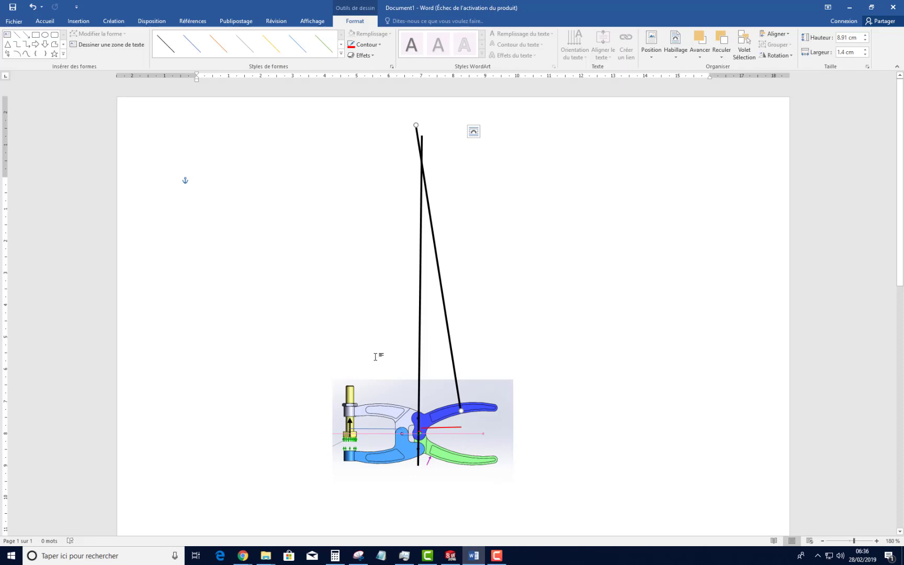
pyautogui.hotkey('alt', 'Tab')
pyautogui.hotkey('alt', 'Tab')
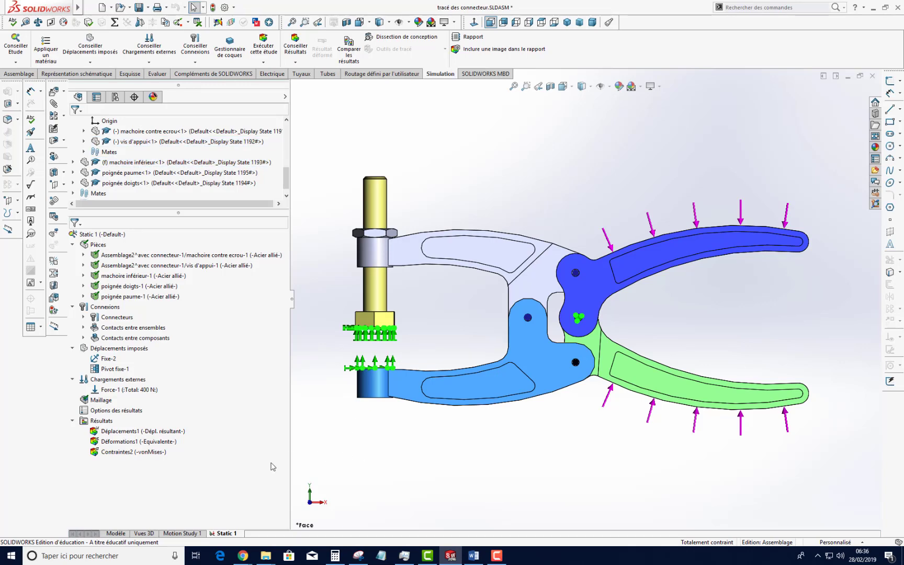
# Return to the assembly model and open Esquisse1 for editing to examine the lever-arm dimensions of the pliers
pyautogui.click(108, 534)
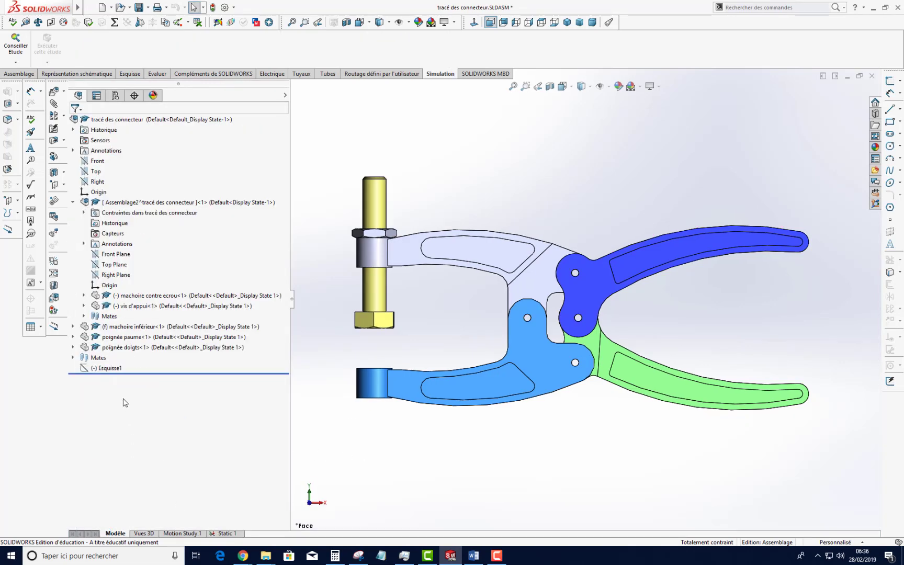
pyautogui.rightClick(93, 369)
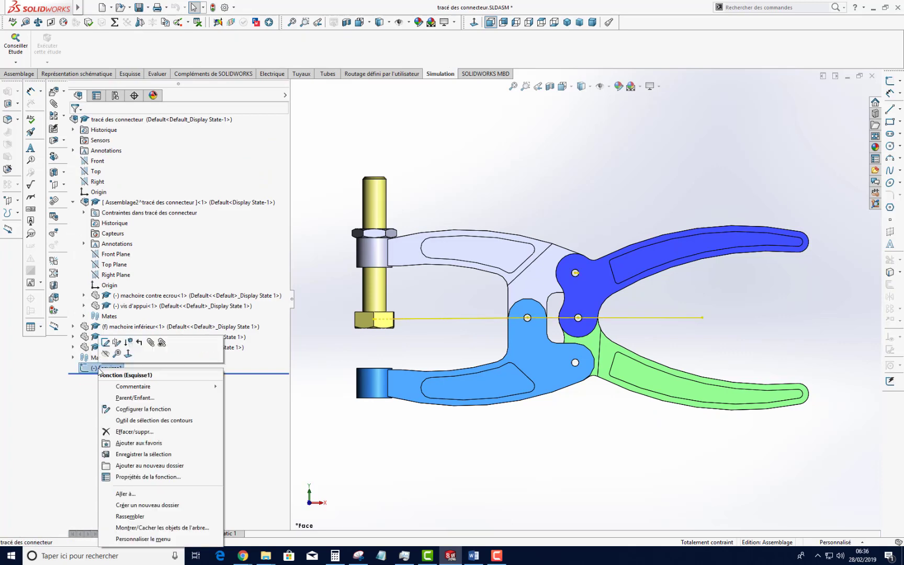
pyautogui.click(105, 342)
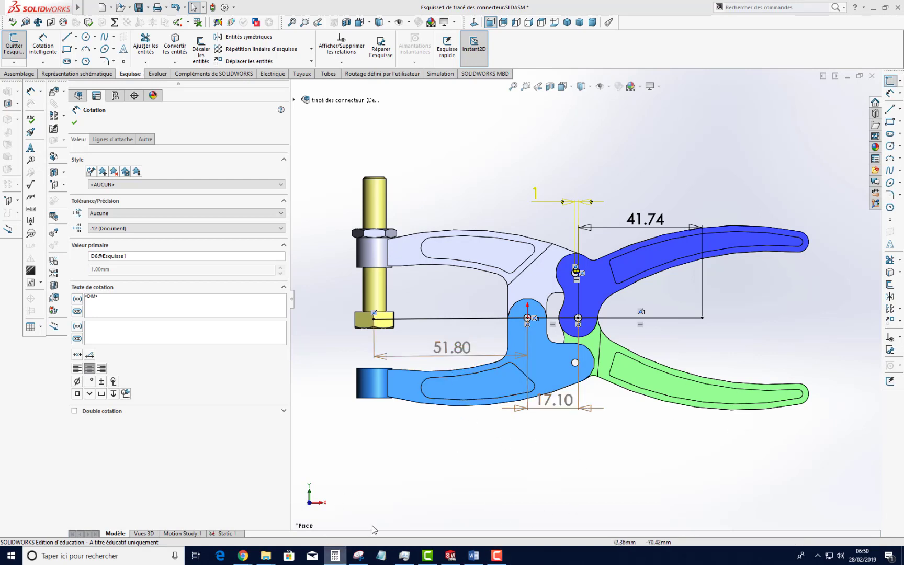
# Switch to the Calculator and divide 17 by 51, multiplying the result by 8000
pyautogui.write('7/')
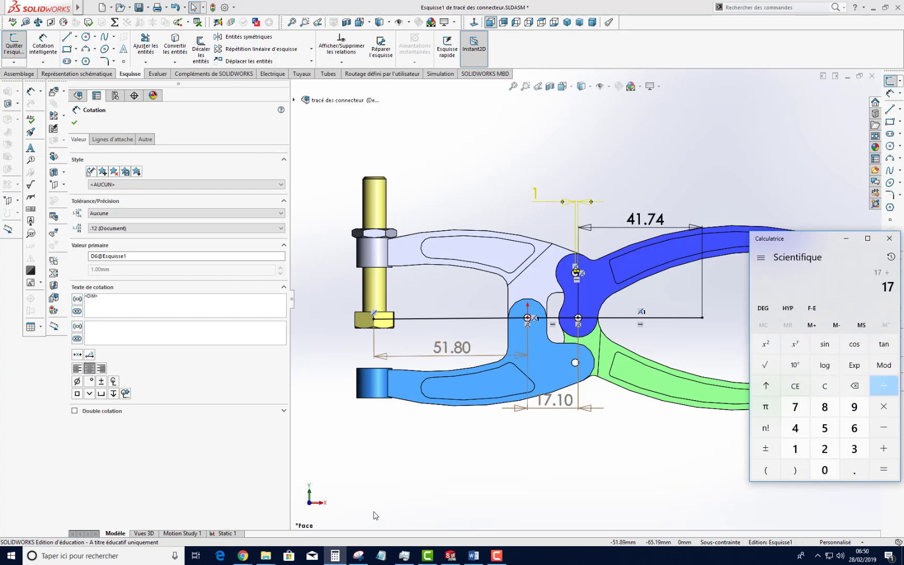
pyautogui.write('51')
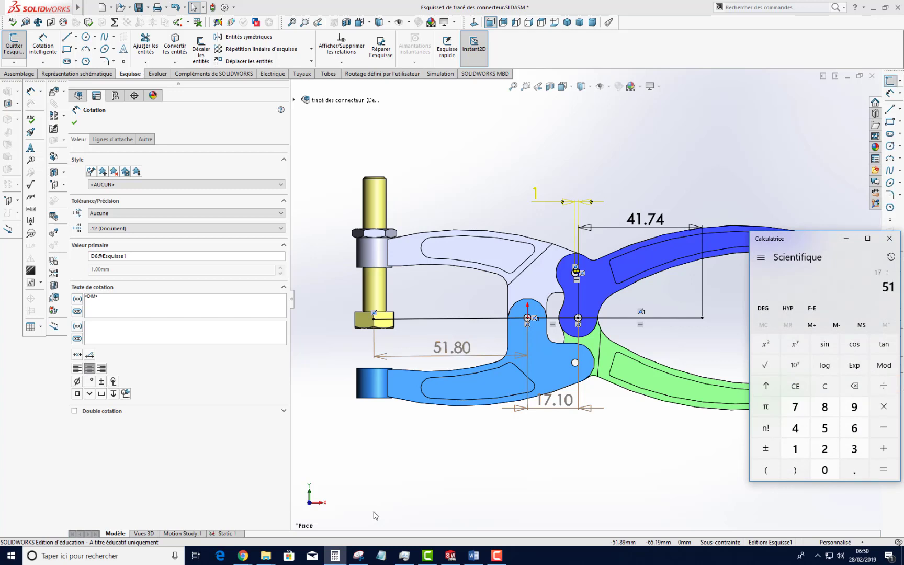
pyautogui.press('Return')
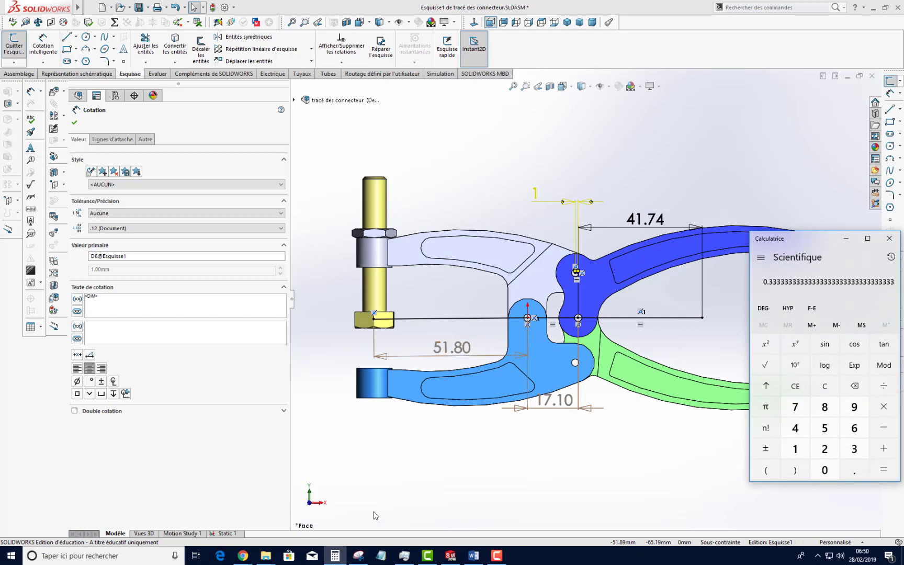
pyautogui.write('*8000')
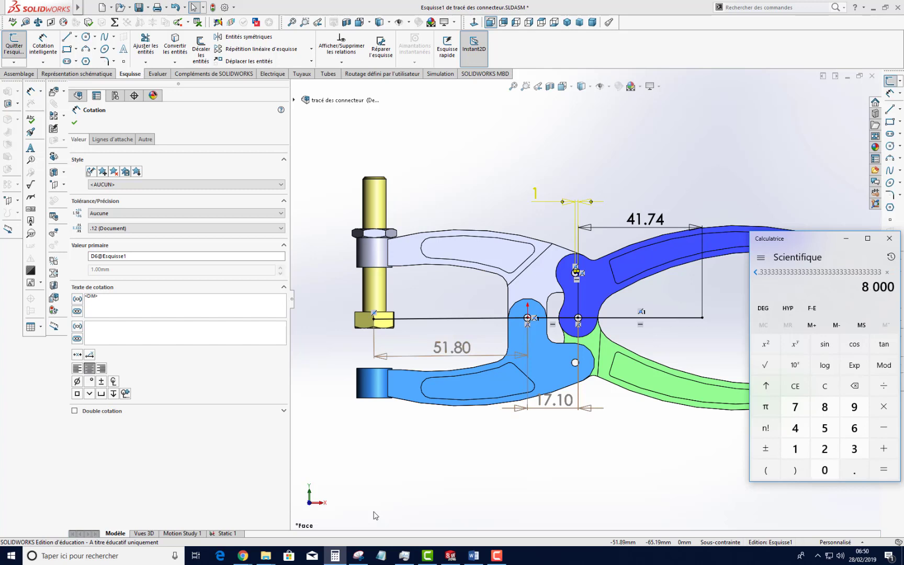
pyautogui.press('Return')
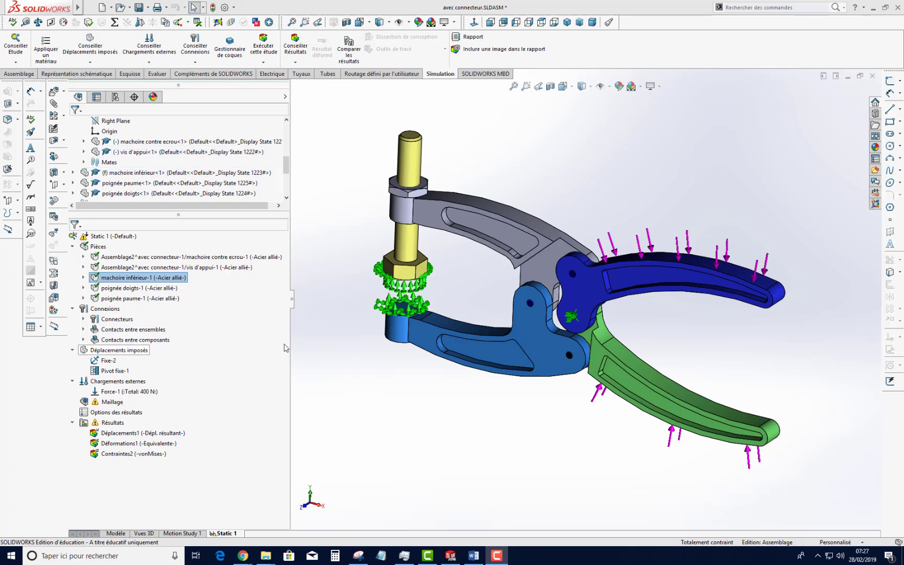
# Change the Fixe-2 restraint on the vis d'appui and machoire inférieur faces from fixed geometry to a roller/slider support (Appui plan)
pyautogui.rightClick(105, 361)
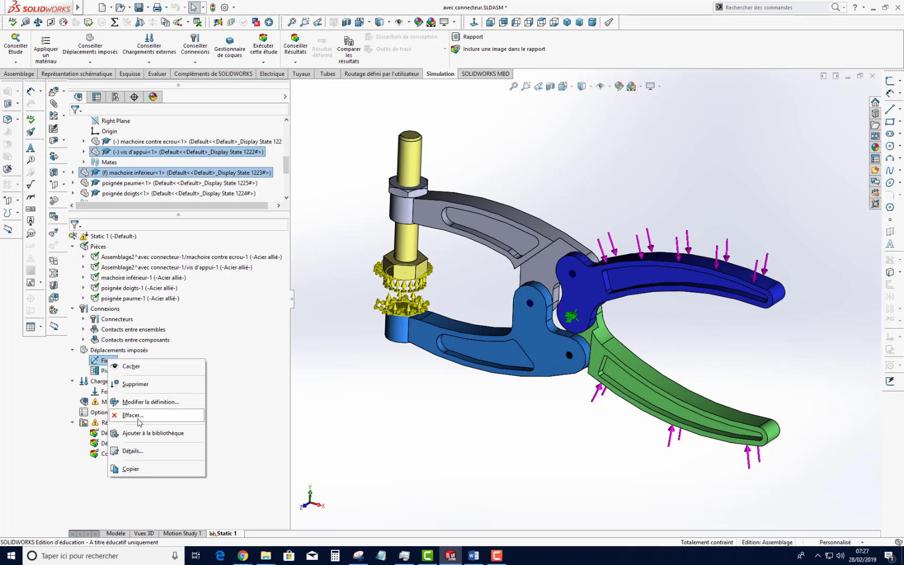
pyautogui.click(142, 403)
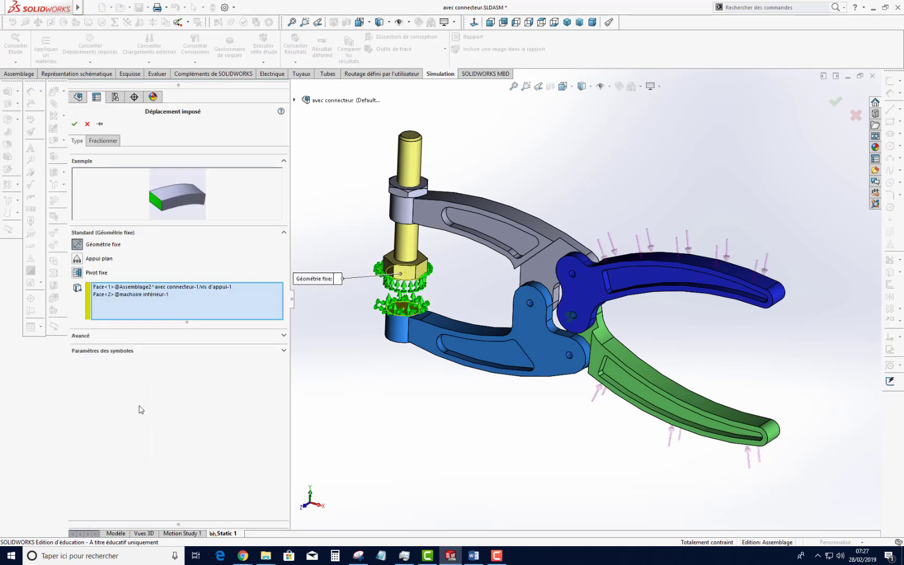
pyautogui.click(77, 258)
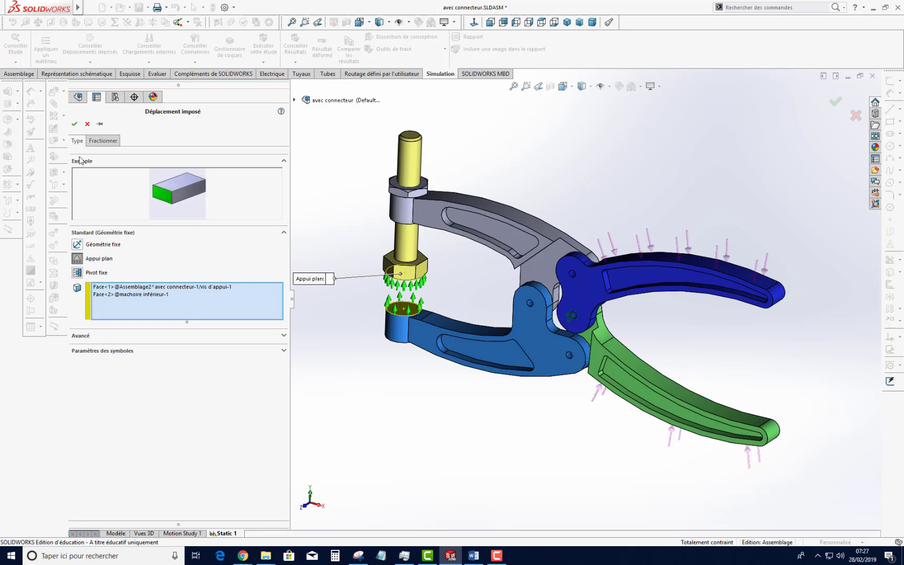
pyautogui.click(74, 125)
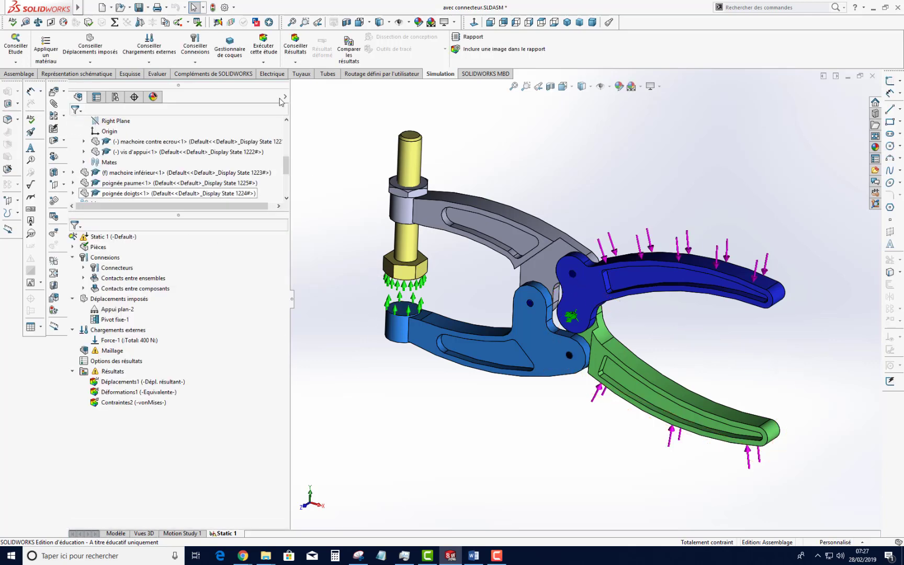
# Rerun the static study with the Appui plan support, declining the large displacement solution both times
pyautogui.click(269, 46)
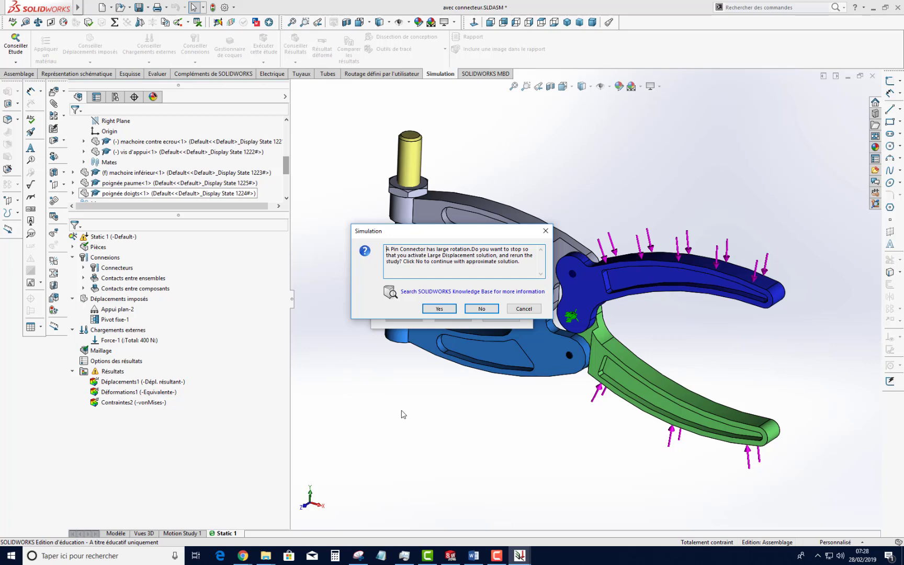
pyautogui.click(480, 309)
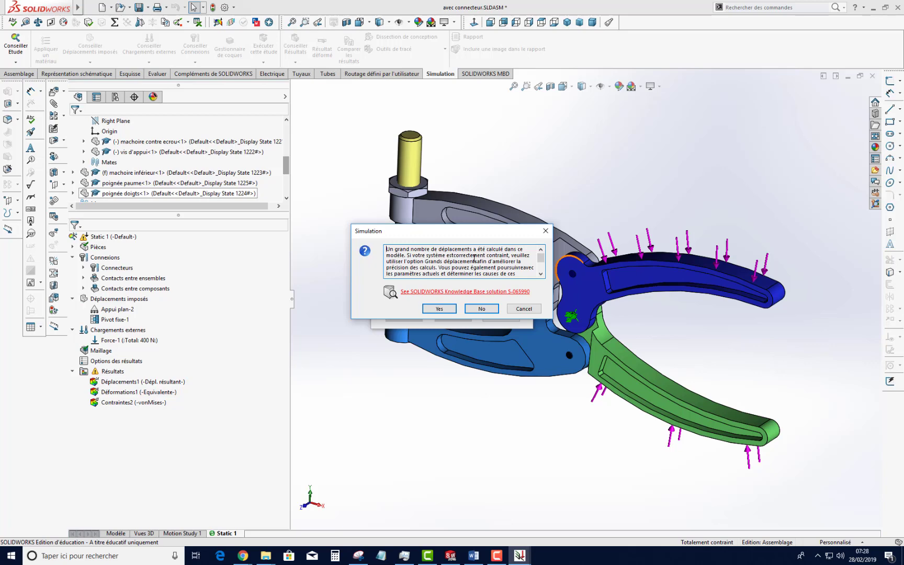
pyautogui.click(481, 309)
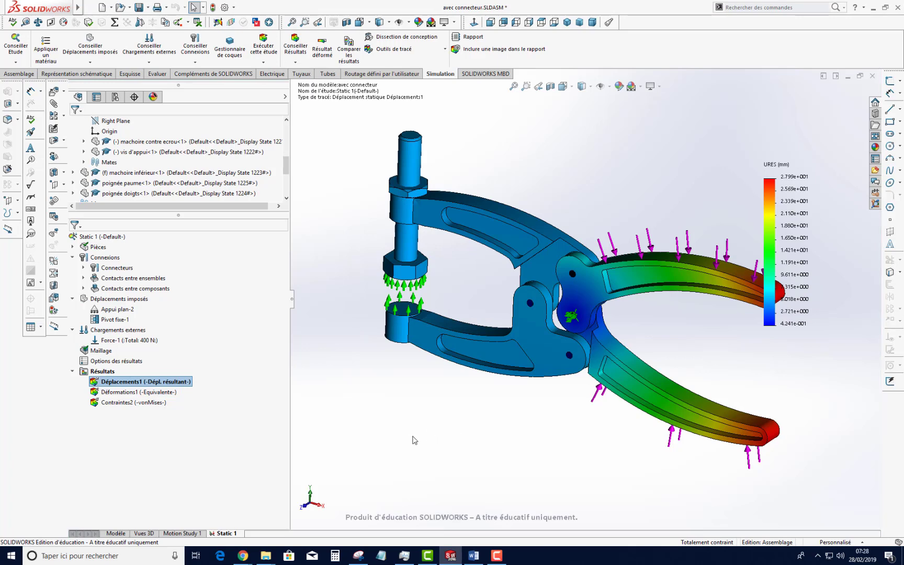
# Display the equivalent strain plot Déformations1 and animate it to examine how the pliers deform
pyautogui.click(126, 392)
pyautogui.rightClick(779, 275)
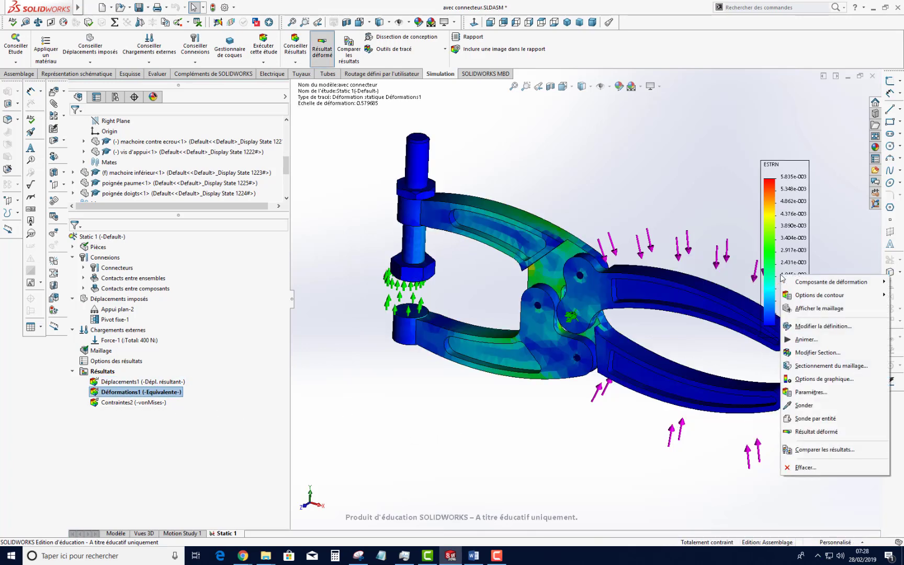
pyautogui.click(805, 338)
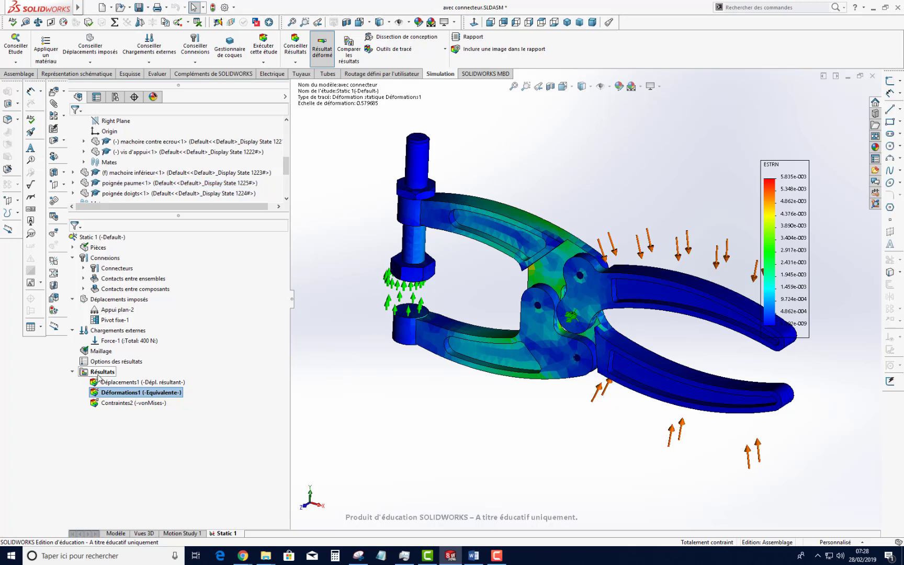
# List the forces in all connectors for the rerun study, close the listing, and open the Static 1 study's properties
pyautogui.rightClick(97, 373)
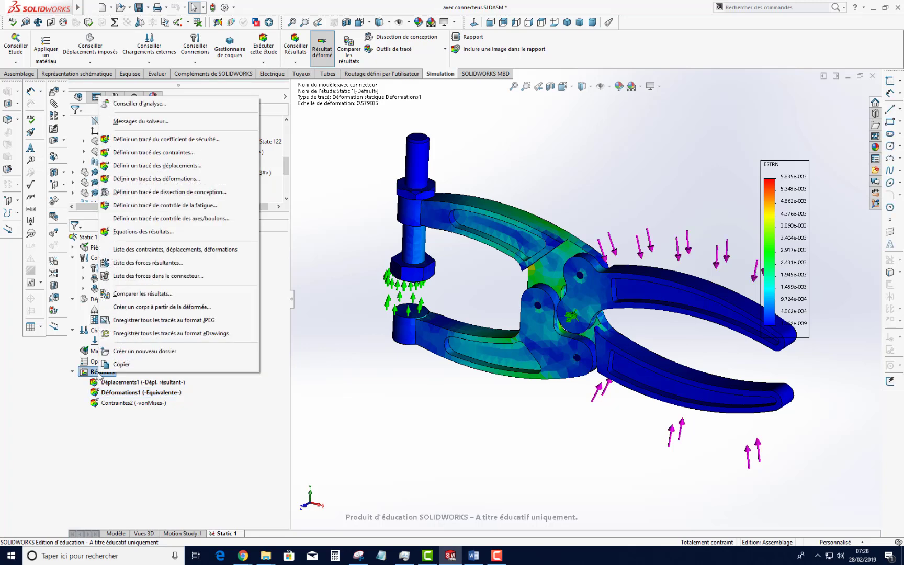
pyautogui.click(148, 281)
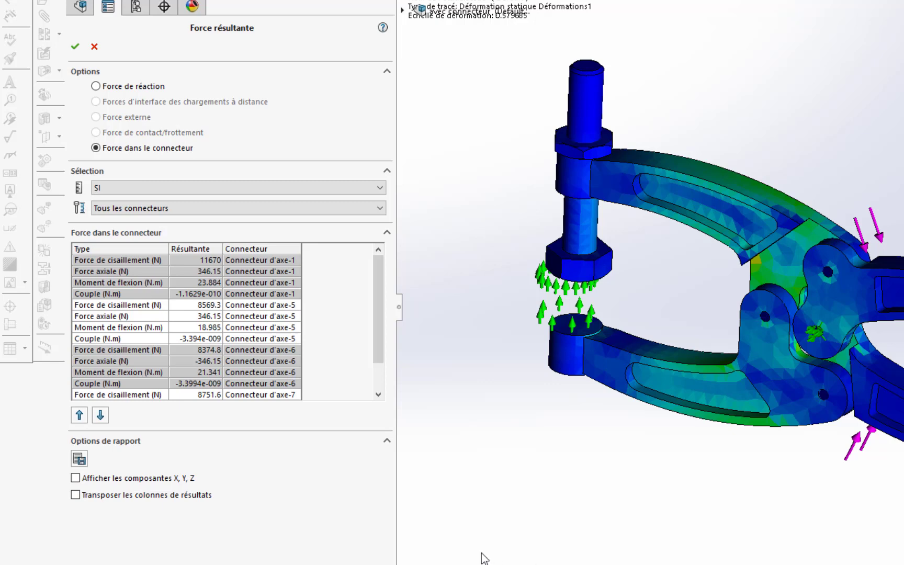
pyautogui.click(75, 46)
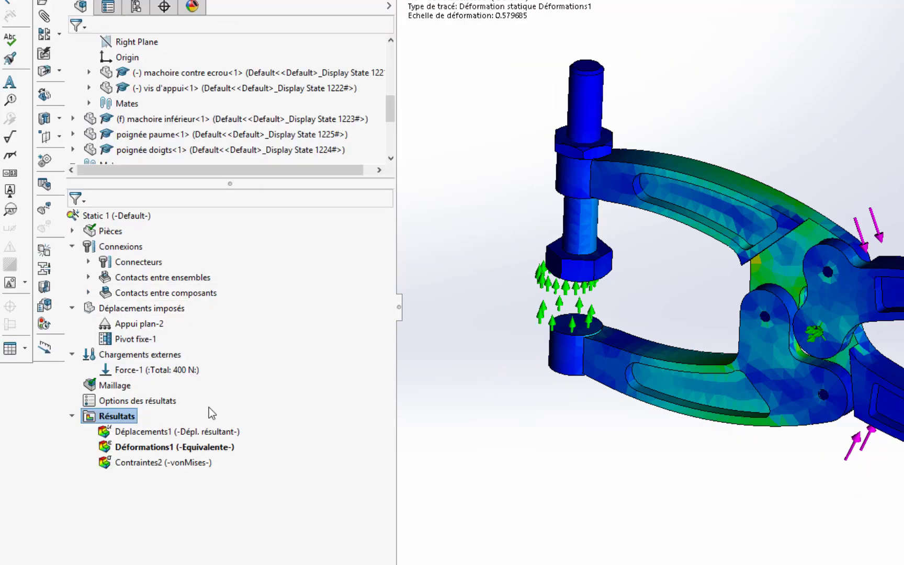
pyautogui.rightClick(118, 216)
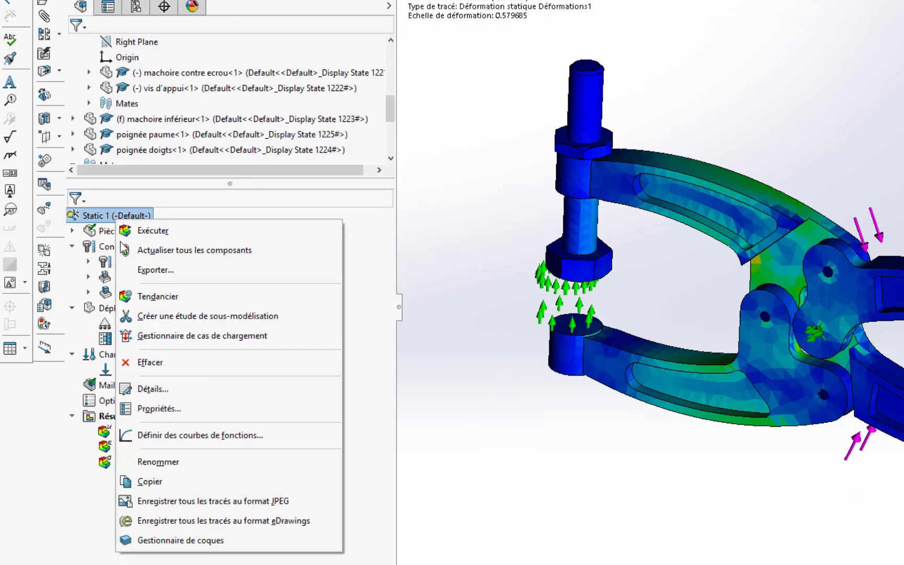
pyautogui.click(151, 408)
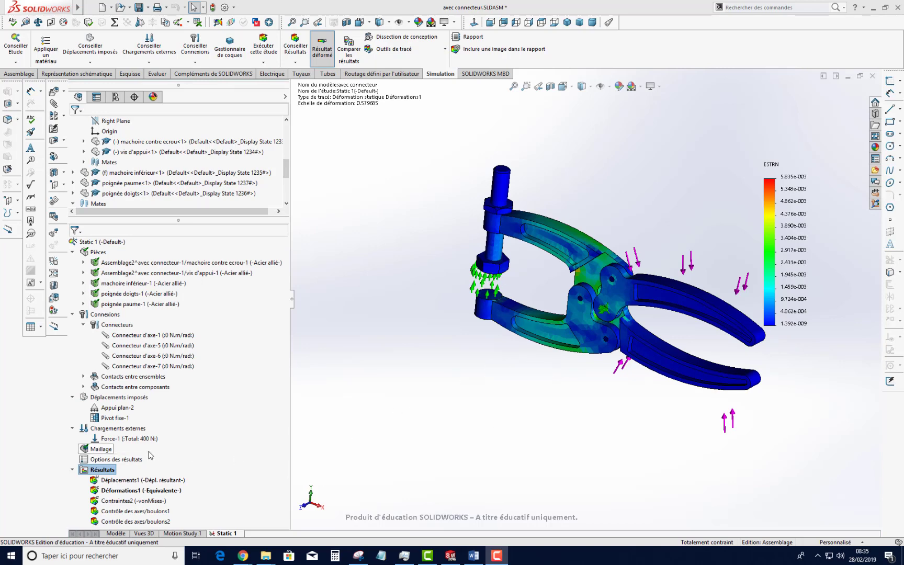
# Open the resultant force listing for the static study's reaction forces and use the Front plane as the reference
pyautogui.rightClick(103, 472)
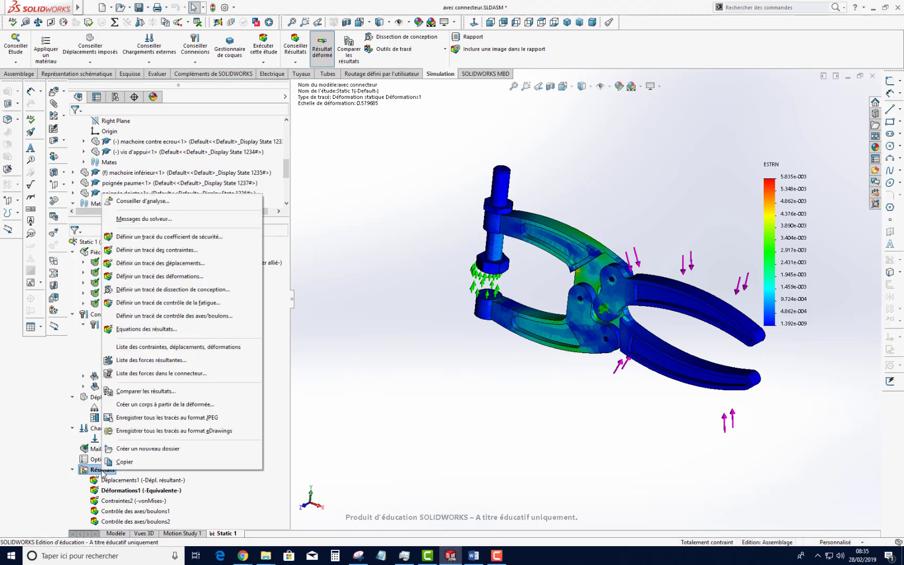
pyautogui.click(155, 362)
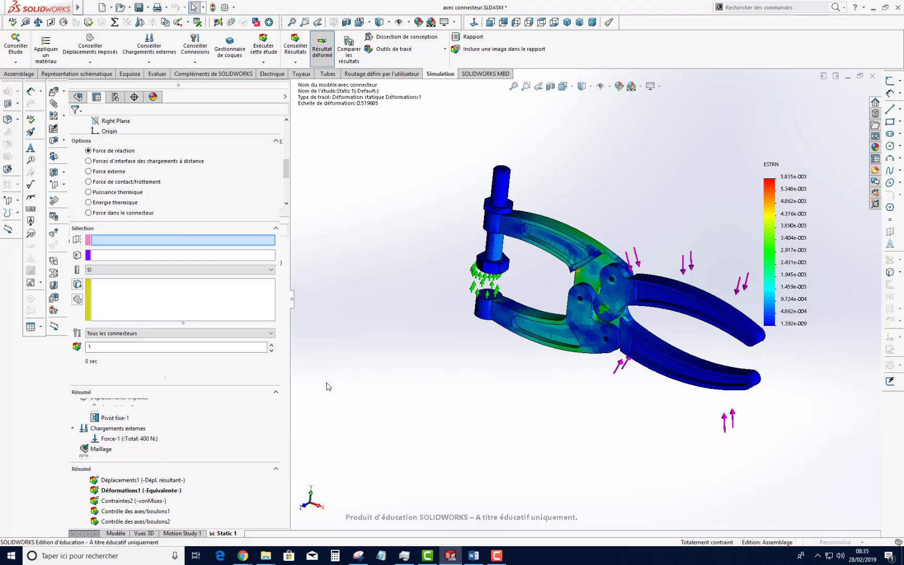
pyautogui.click(238, 221)
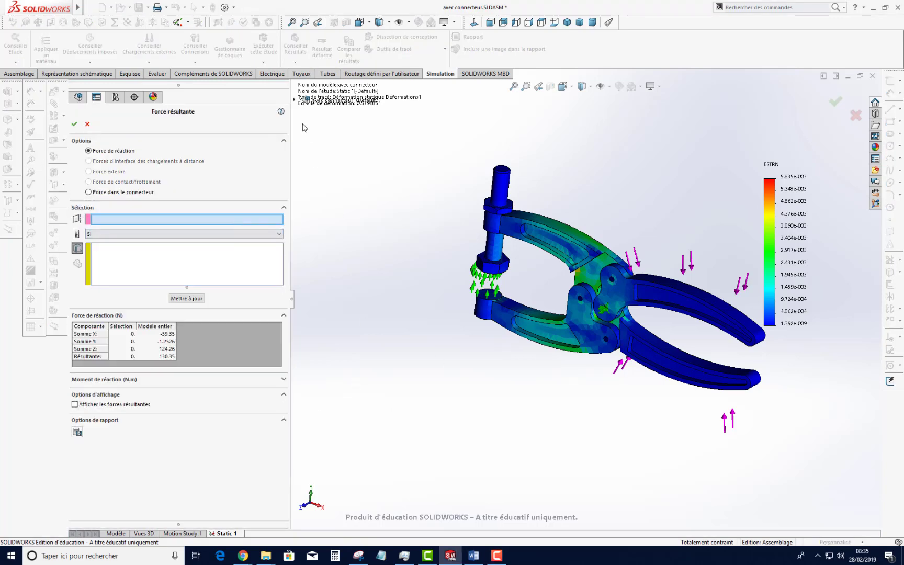
pyautogui.click(293, 100)
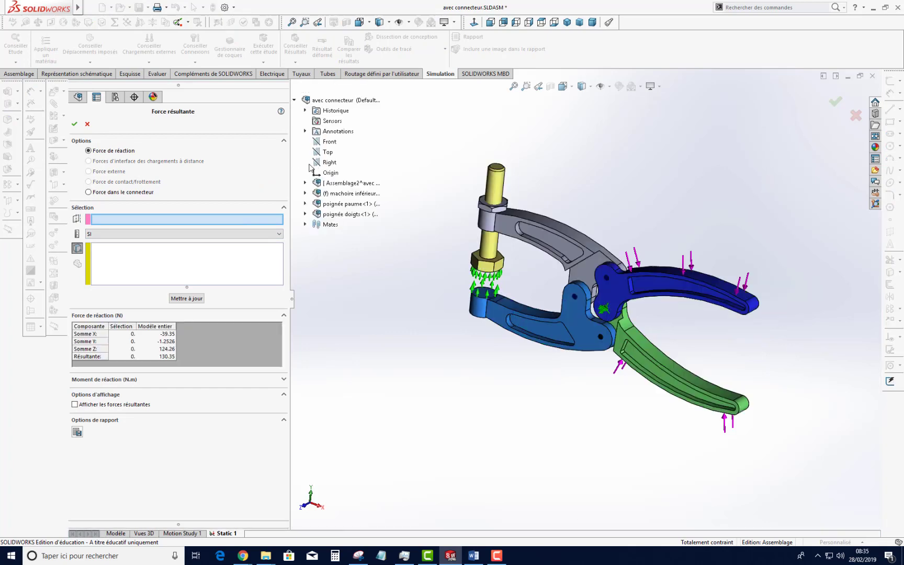
pyautogui.click(329, 141)
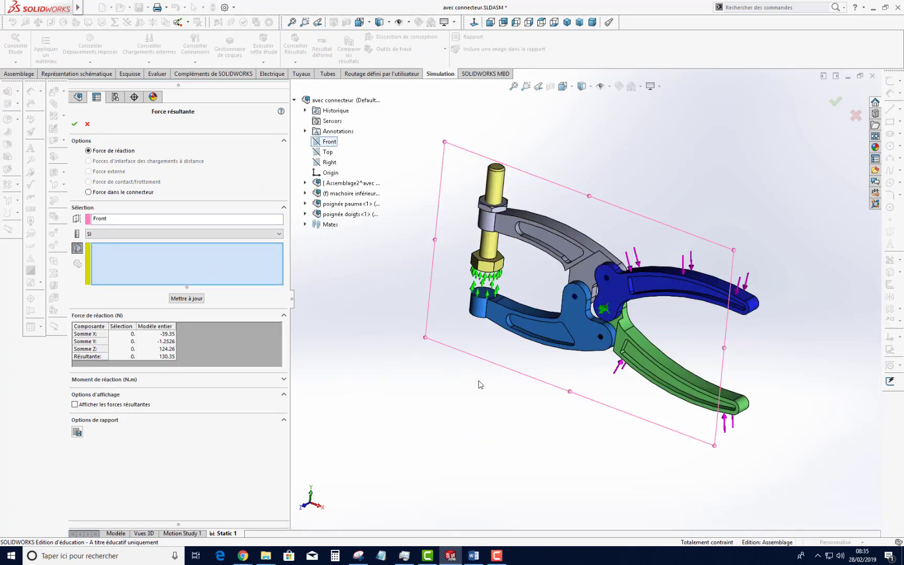
# Compute the reaction force on the supported end face of the vis d'appui screw
pyautogui.moveTo(480, 384); pyautogui.dragTo(496, 294, button='middle')
pyautogui.click(464, 310)
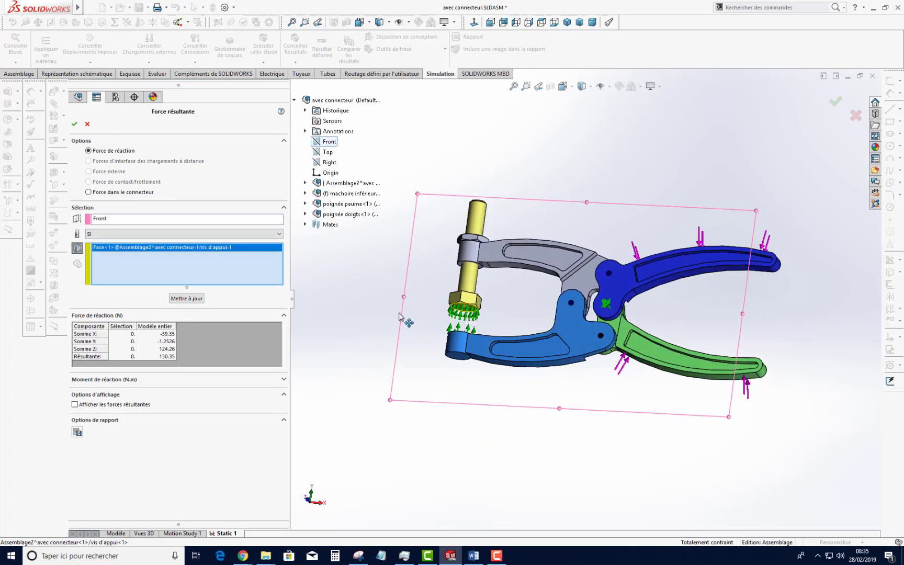
pyautogui.click(183, 299)
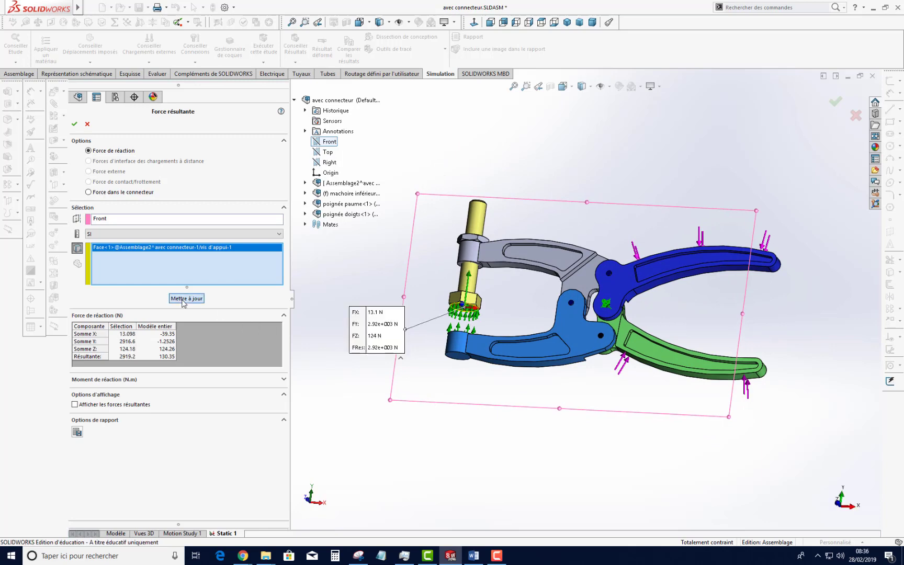
pyautogui.moveTo(360, 284); pyautogui.dragTo(314, 410, button='middle')
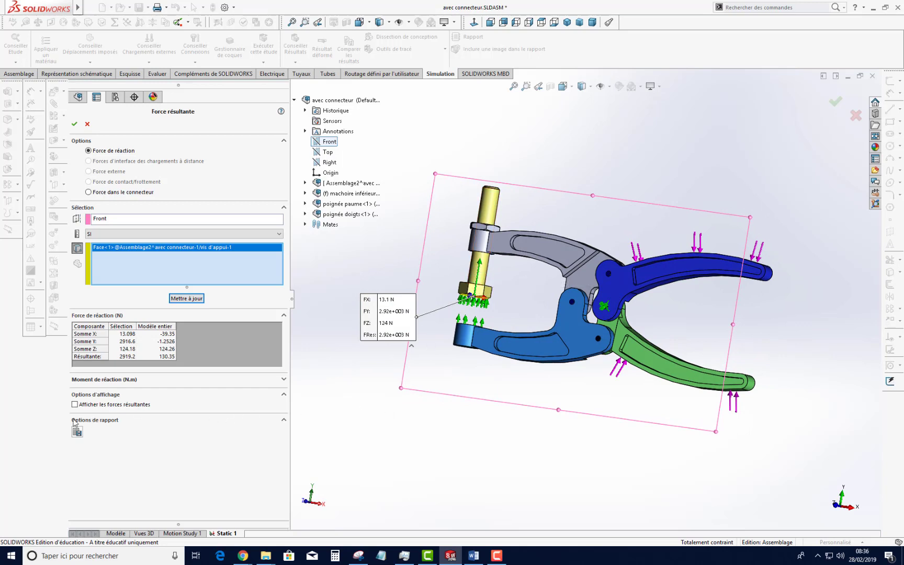
pyautogui.click(186, 298)
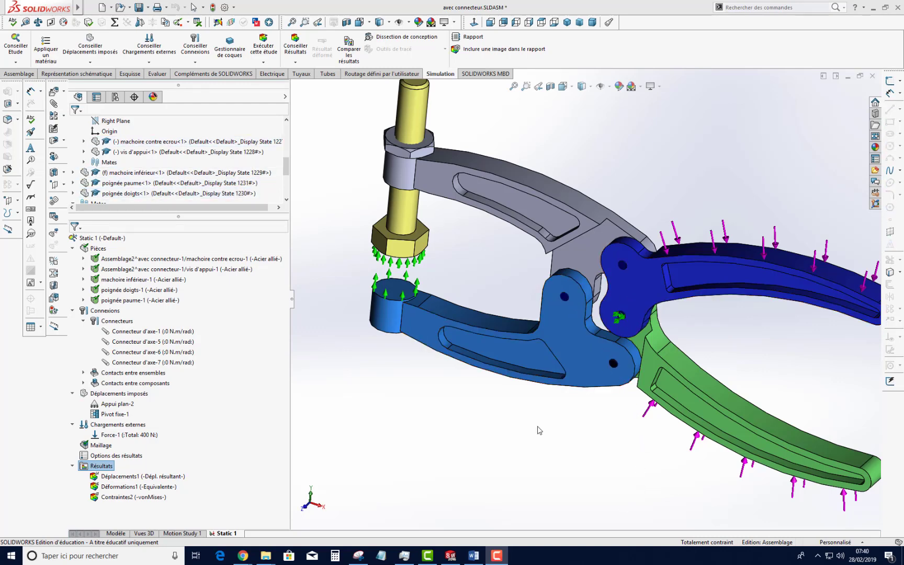
# Try to define a pin/bolt check plot in the results and dismiss the message
pyautogui.rightClick(101, 467)
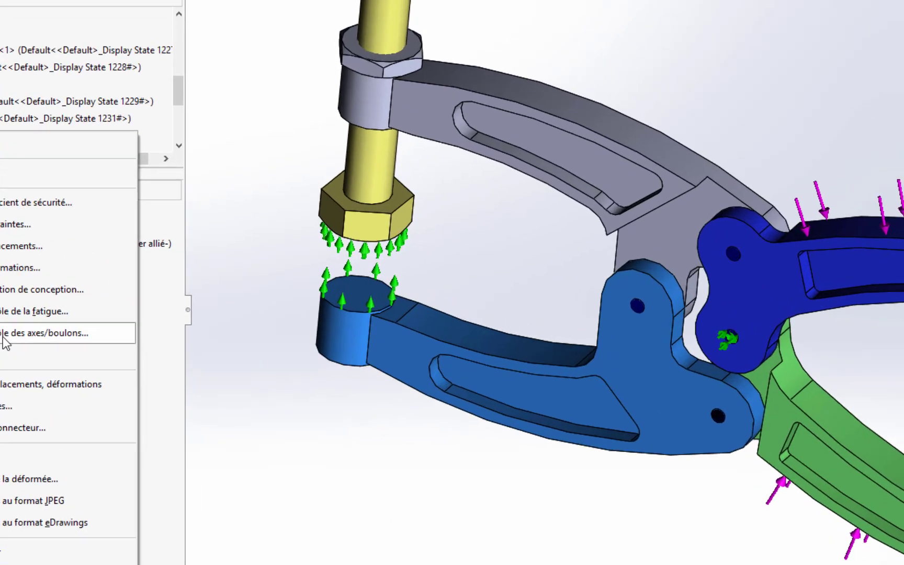
pyautogui.click(180, 313)
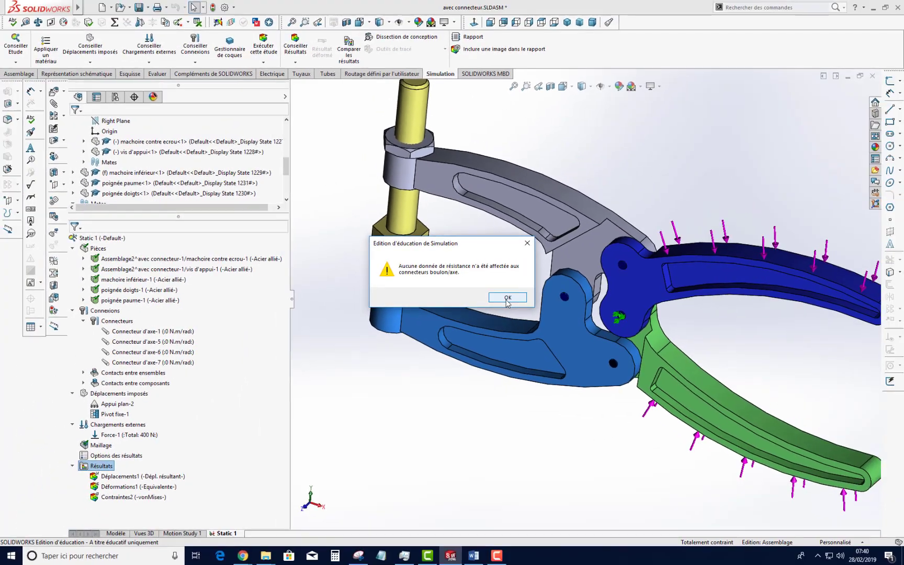
pyautogui.click(507, 297)
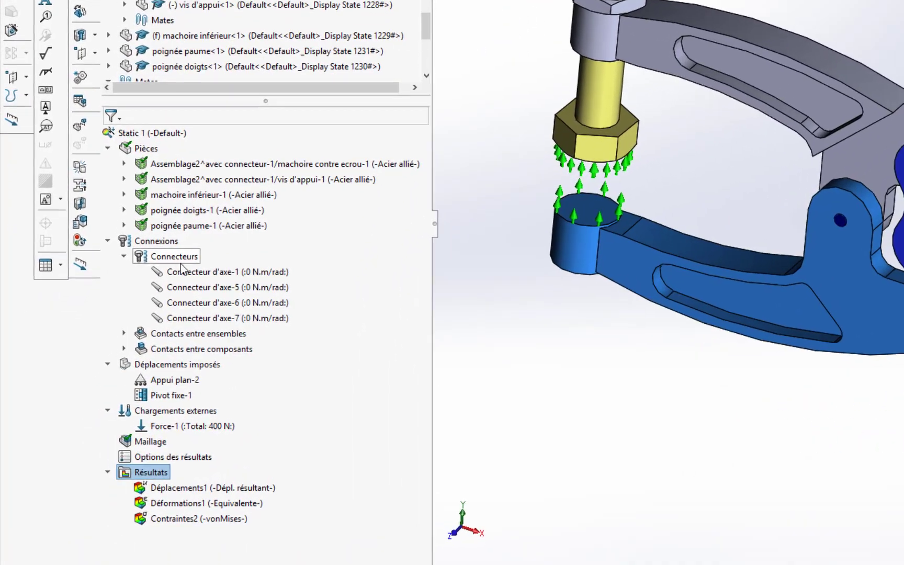
# Edit the Connecteur d'axe-1 pin connector, enable its strength data and set the tensile stress area to 4.9 mm^2
pyautogui.click(180, 267)
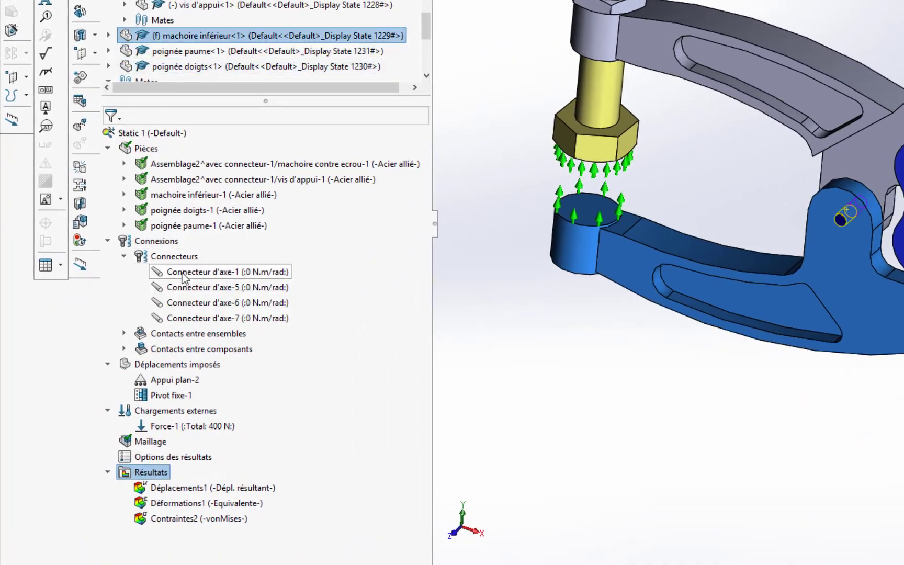
pyautogui.rightClick(180, 271)
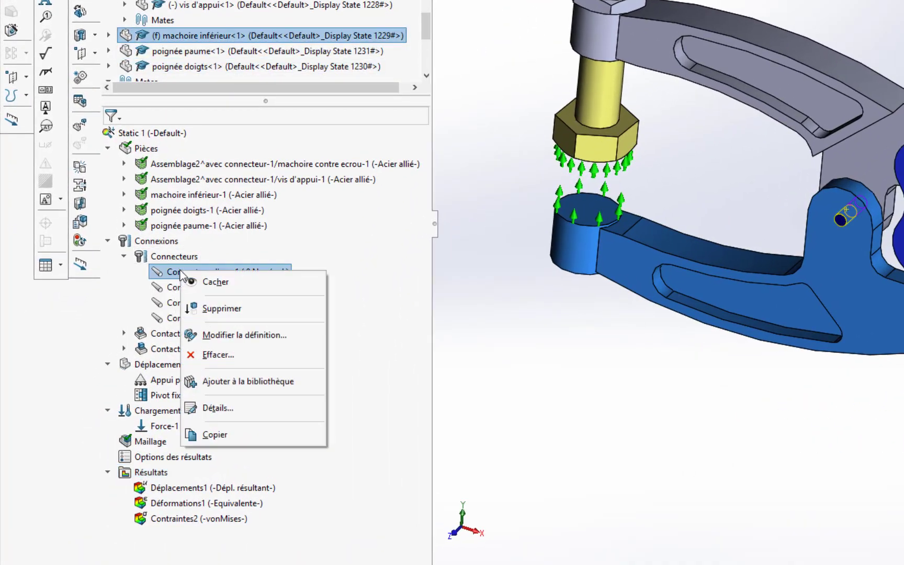
pyautogui.click(222, 338)
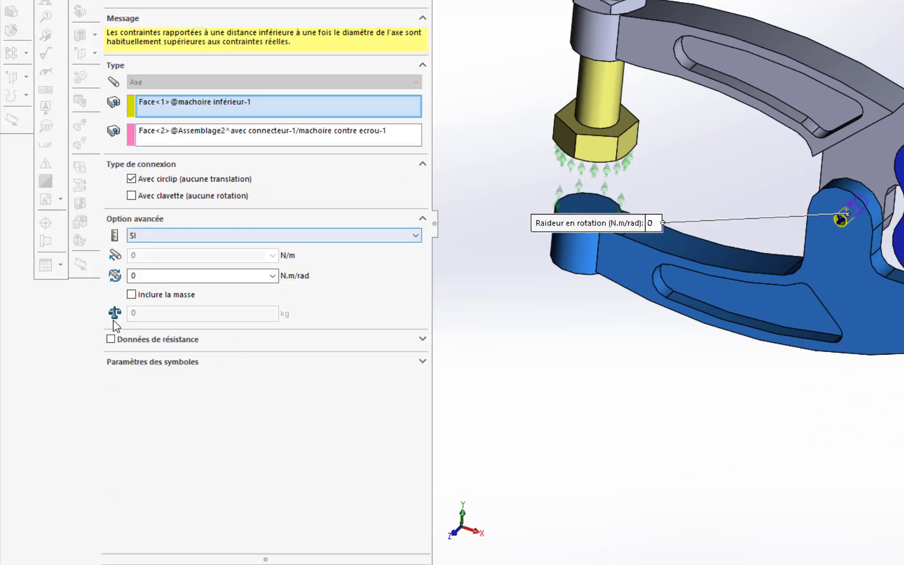
pyautogui.click(111, 339)
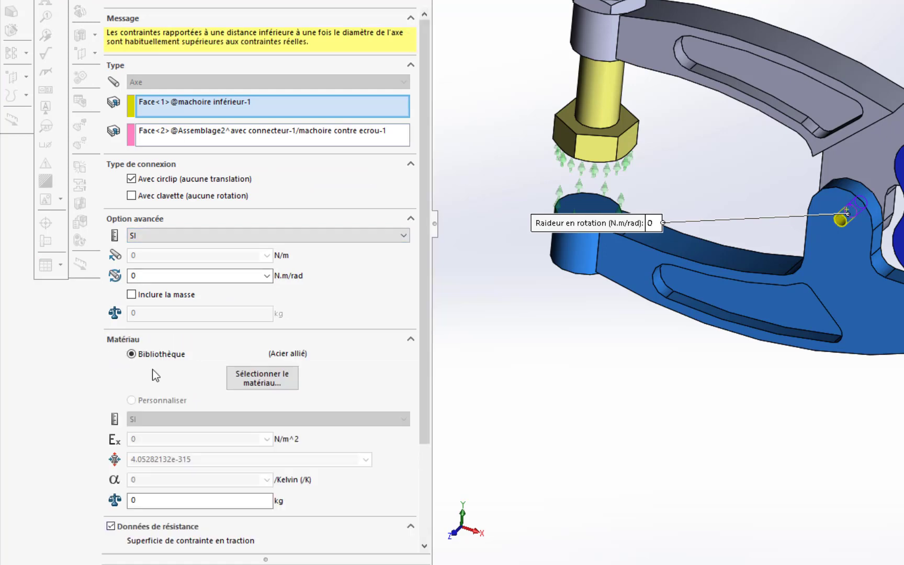
pyautogui.scroll(-3, 411, 355)
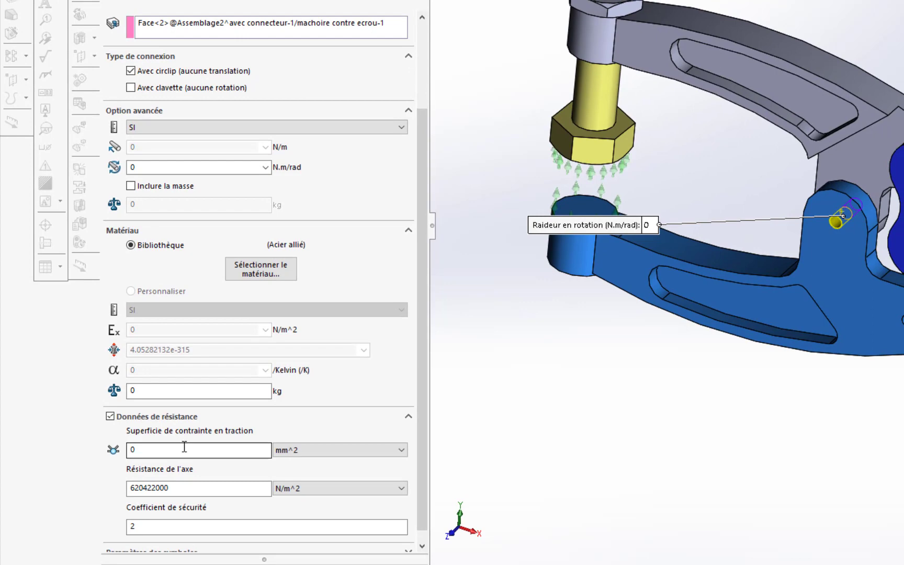
pyautogui.click(166, 449)
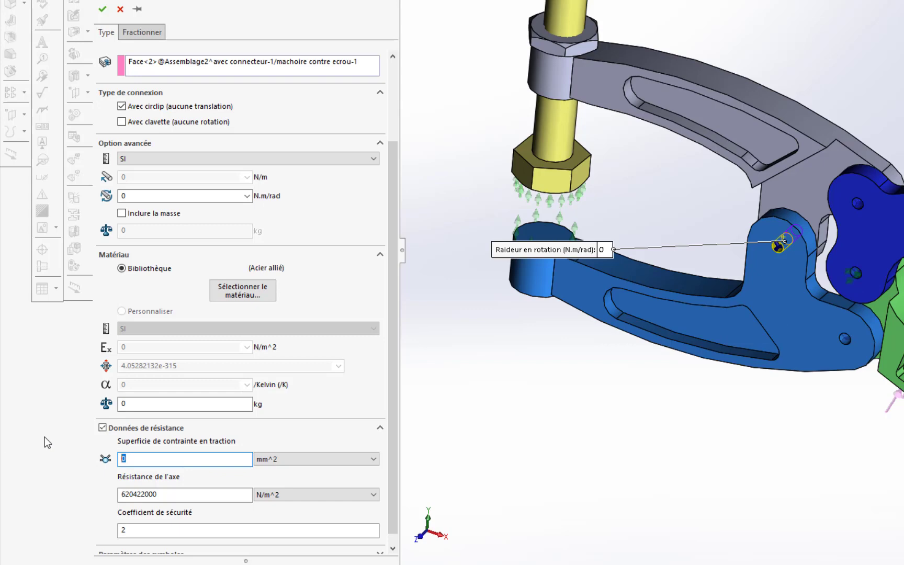
pyautogui.write('4.9')
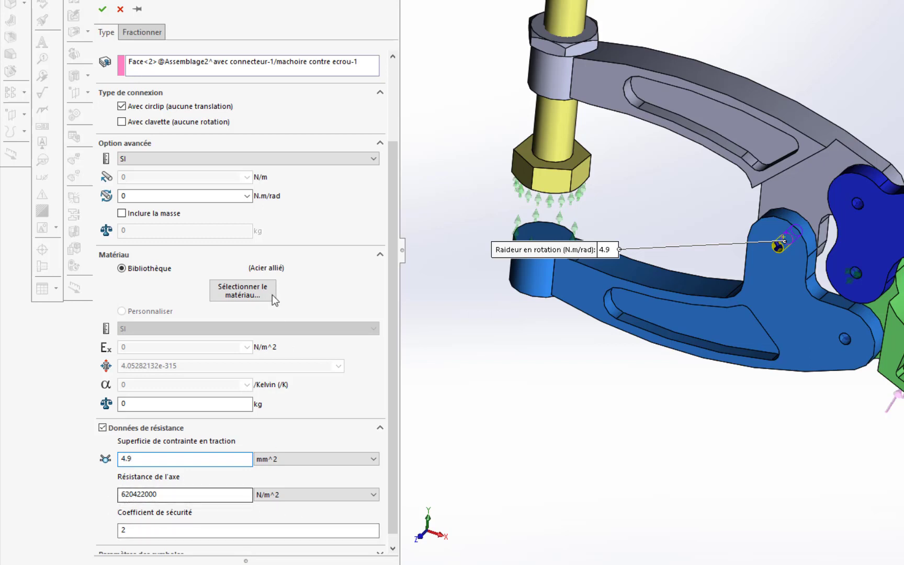
# Assign the material 1.0035 (S185) from DIN Acier (construction) to the Connecteur d'axe-1 pin
pyautogui.click(253, 291)
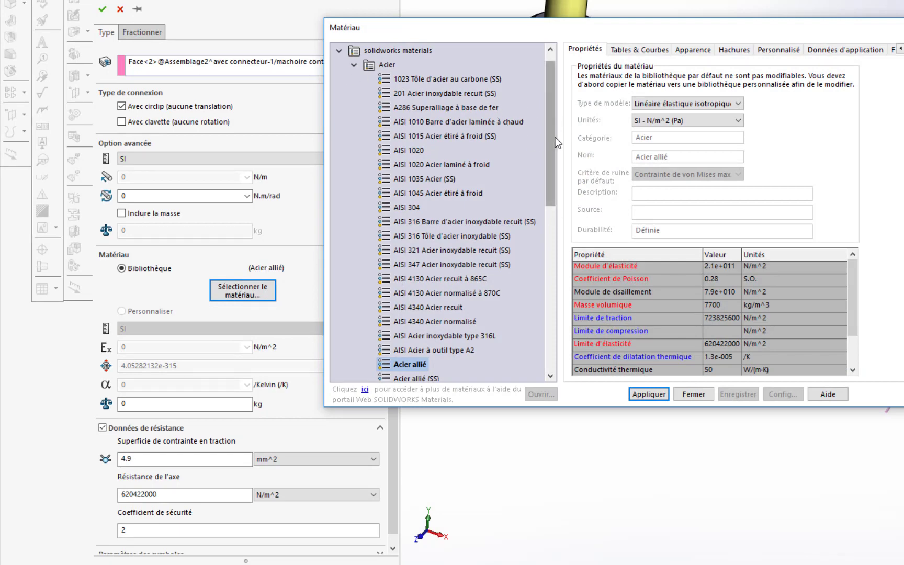
pyautogui.scroll(1, 558, 143)
pyautogui.click(338, 50)
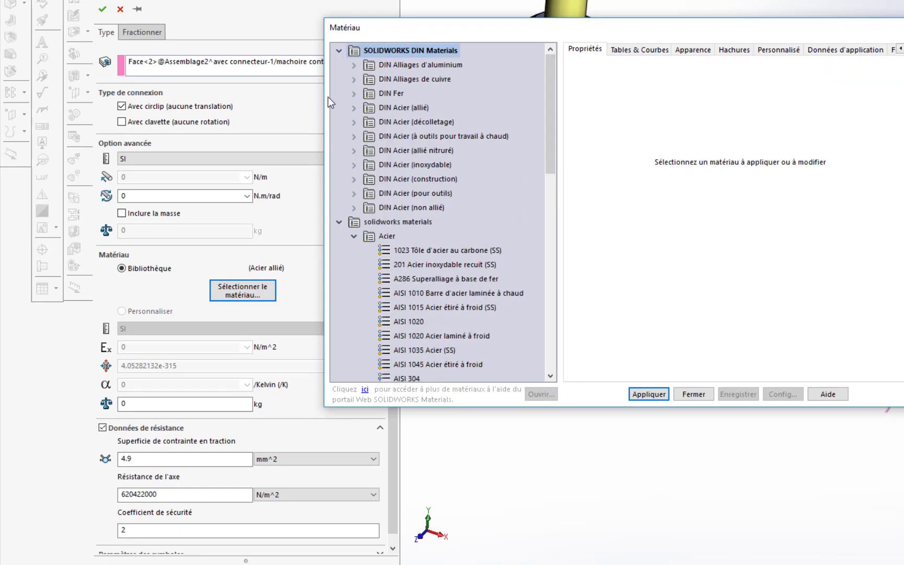
pyautogui.click(355, 179)
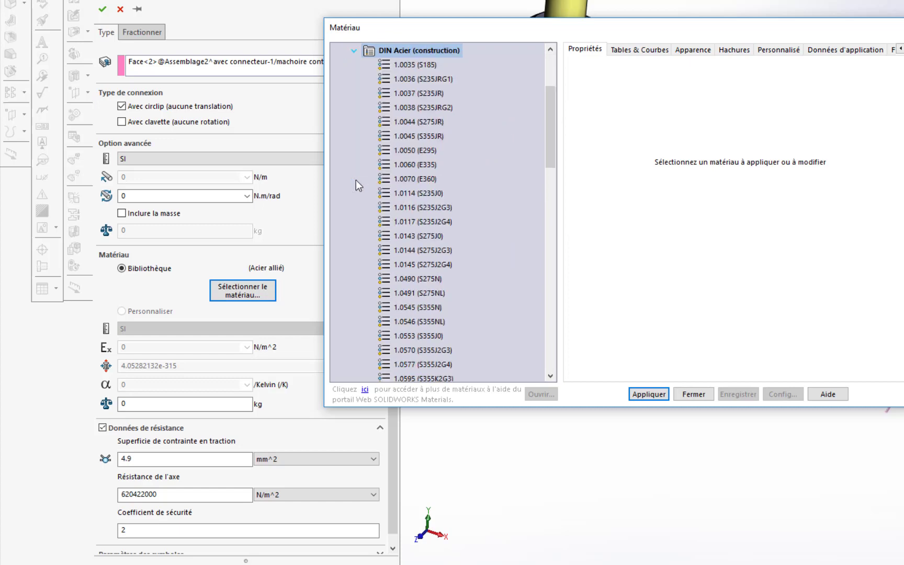
pyautogui.click(415, 65)
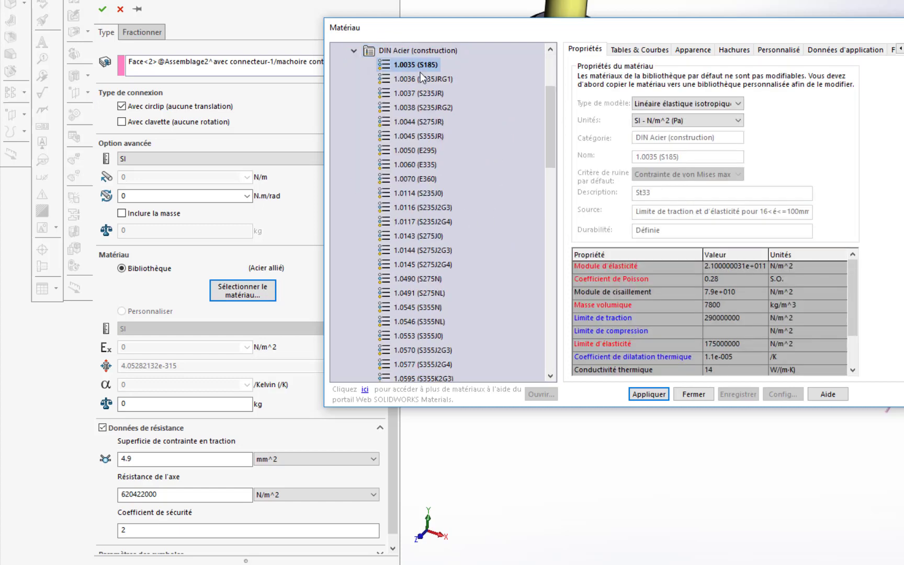
pyautogui.click(683, 399)
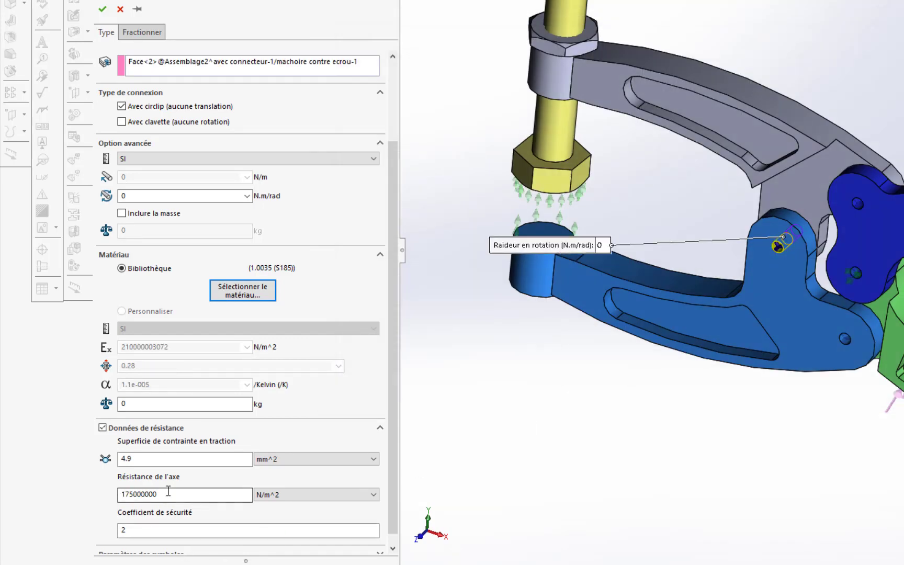
# Set the safety factor of Connecteur d'axe-1 to 3 and accept the connector definition
pyautogui.moveTo(393, 431); pyautogui.dragTo(397, 466)
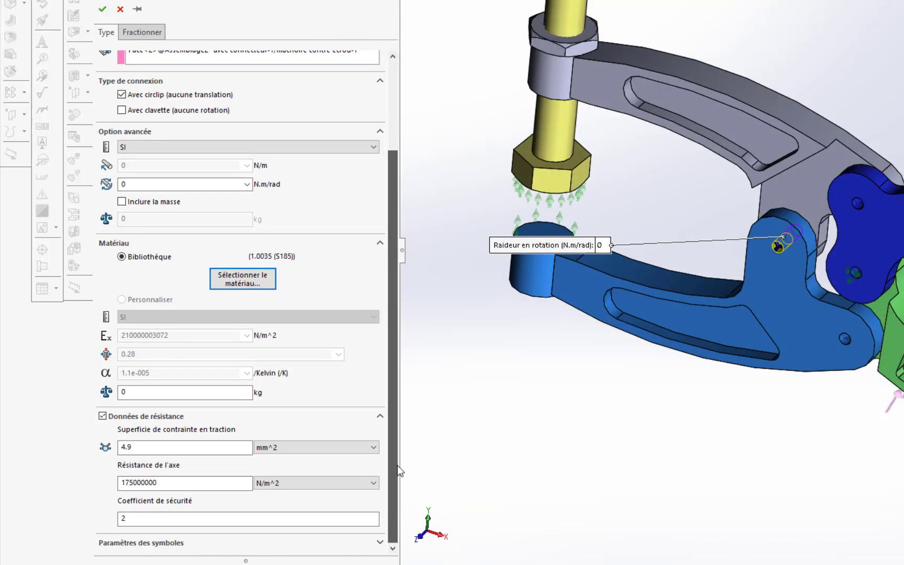
pyautogui.click(142, 517)
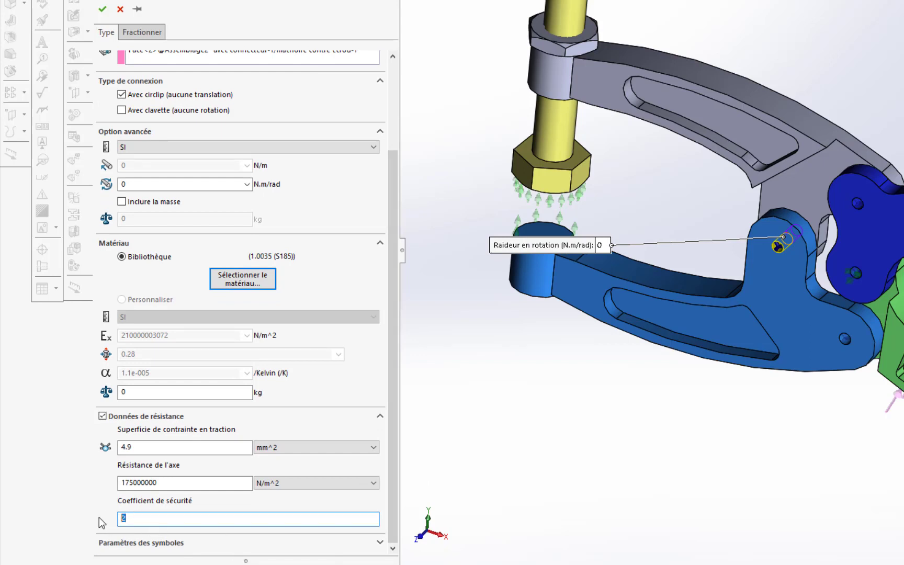
pyautogui.write('3')
pyautogui.scroll(4, 105, 308)
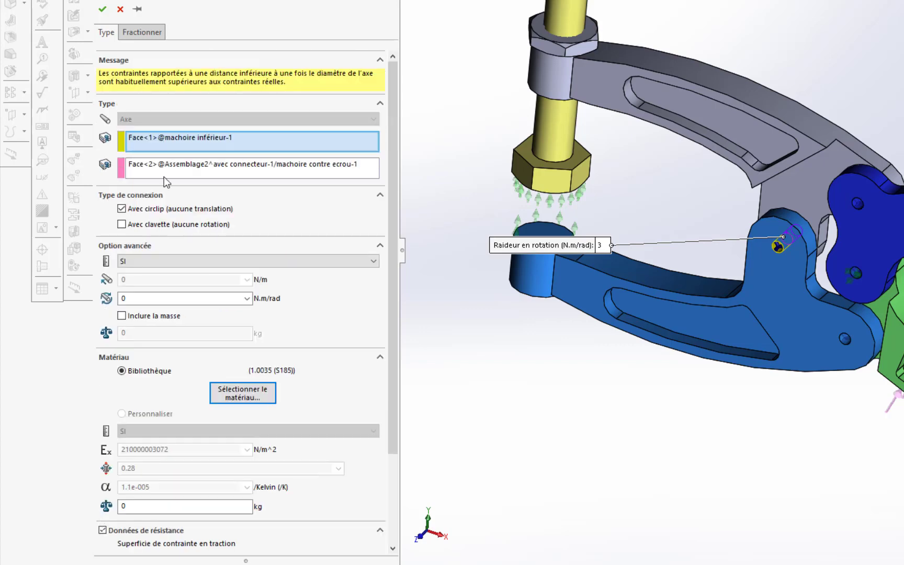
pyautogui.click(102, 9)
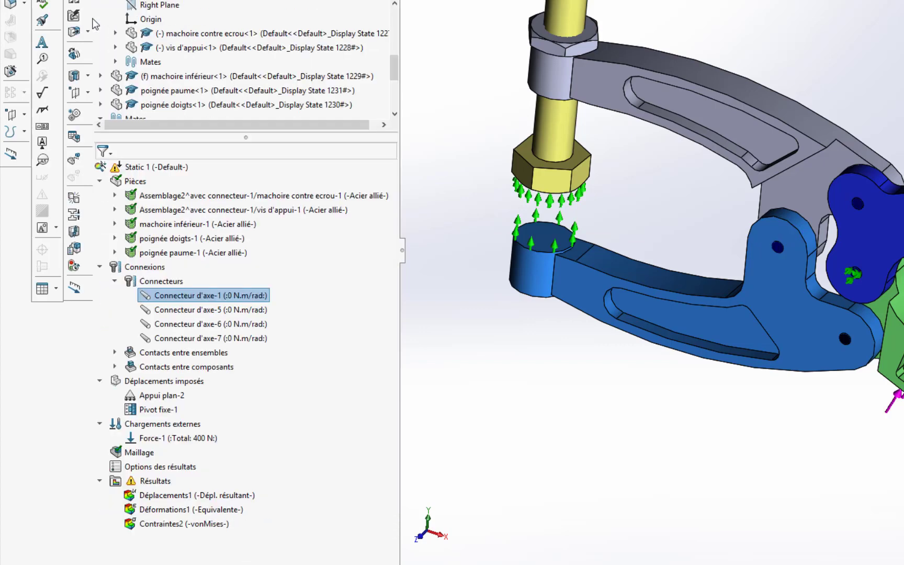
# Edit Connecteur d'axe-5, enable its strength data and assign the material 1.0036 (S235JRG1) from DIN Acier (construction)
pyautogui.rightClick(161, 310)
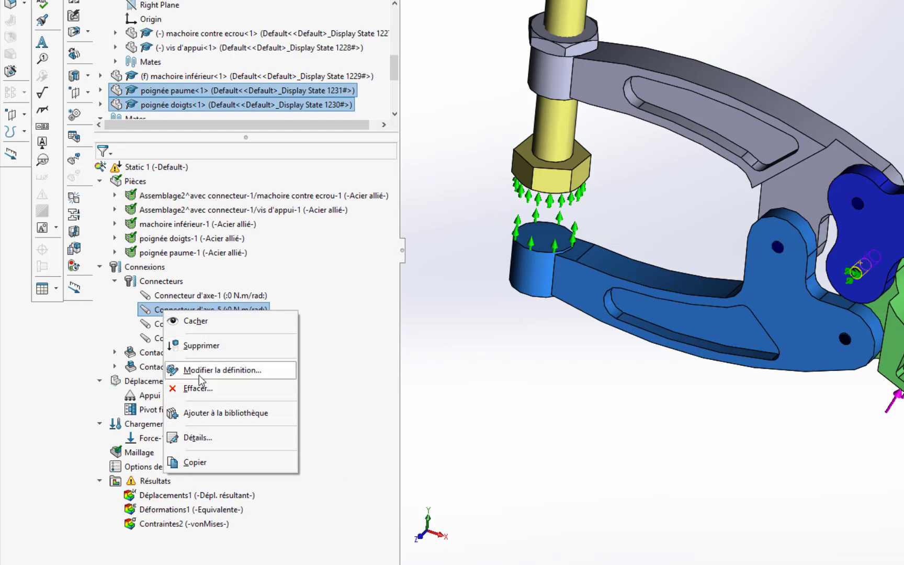
pyautogui.click(198, 373)
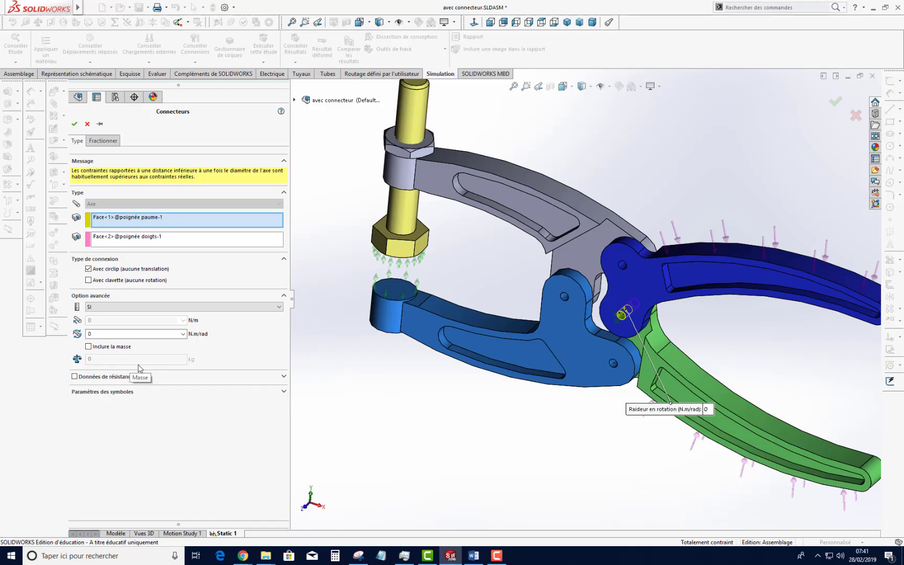
pyautogui.click(103, 357)
pyautogui.click(241, 391)
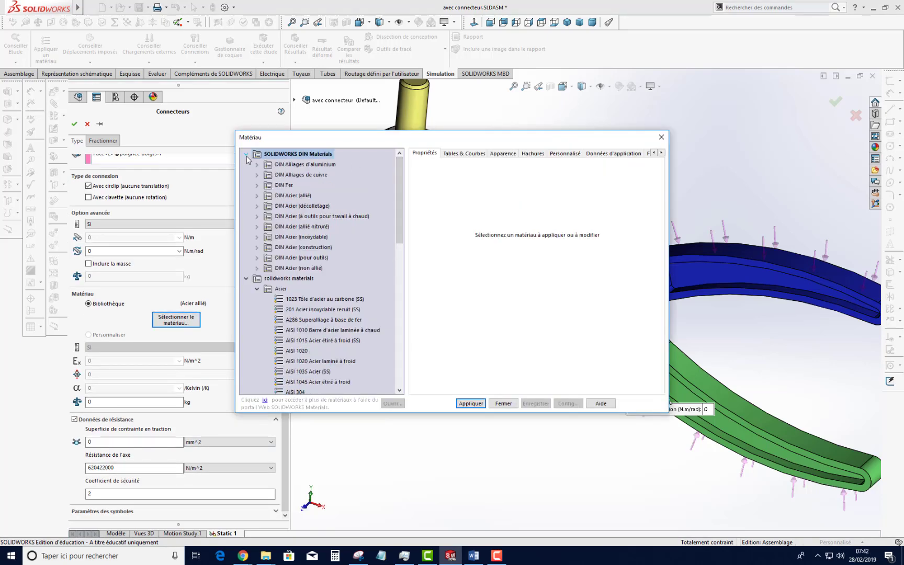
pyautogui.click(257, 247)
pyautogui.scroll(-3, 283, 260)
pyautogui.click(308, 175)
pyautogui.click(470, 403)
pyautogui.click(503, 403)
# Set the tensile stress area of Connecteur d'axe-5 to 4.9 mm^2 and accept its definition
pyautogui.moveTo(102, 442); pyautogui.dragTo(56, 442)
pyautogui.write('4.9')
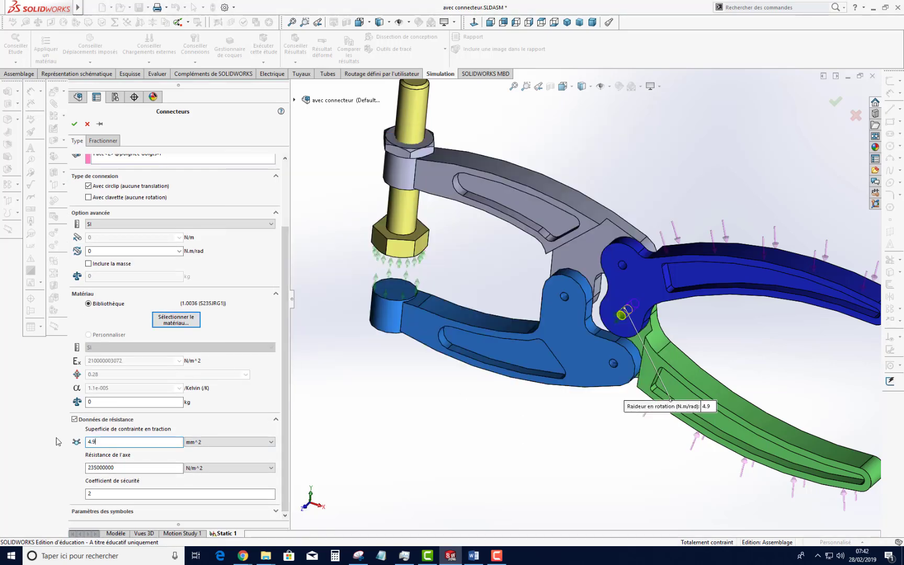
pyautogui.click(74, 125)
# Enable strength data on Connecteur d'axe-6 with a tensile stress area of 4.9 mm^2 and a pin strength of 350000 N/m^2
pyautogui.rightClick(120, 353)
pyautogui.click(150, 393)
pyautogui.click(112, 378)
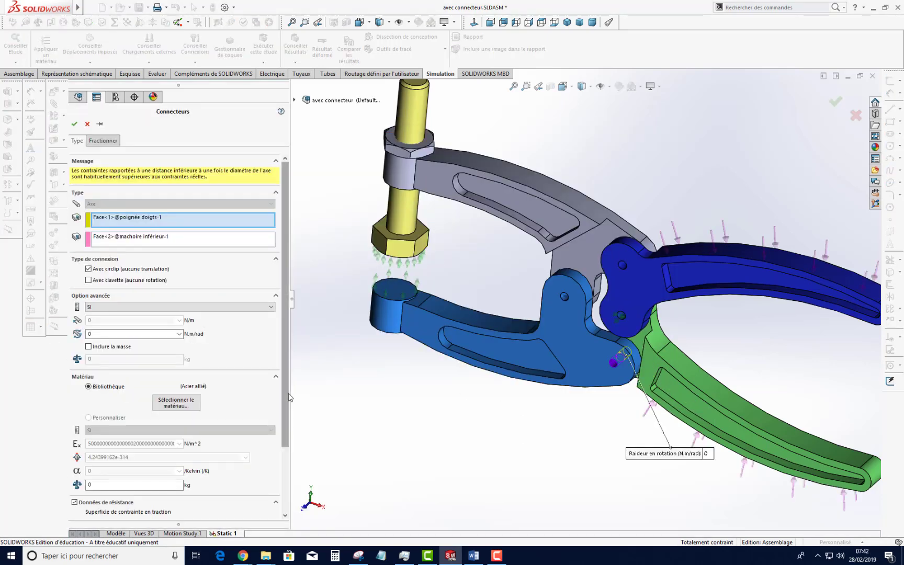
pyautogui.moveTo(287, 395); pyautogui.dragTo(286, 462)
pyautogui.moveTo(102, 441); pyautogui.dragTo(47, 440)
pyautogui.write('4.9')
pyautogui.moveTo(121, 467); pyautogui.dragTo(61, 469)
pyautogui.write('350000')
pyautogui.click(74, 125)
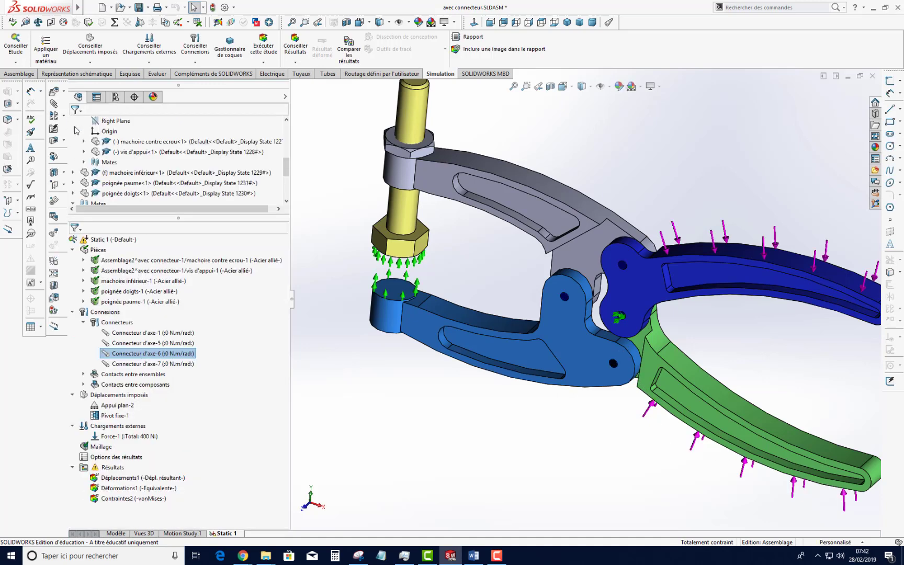
# Edit Connecteur d'axe-7 and enable its strength data with a tensile stress area of 4.9 mm^2
pyautogui.rightClick(115, 364)
pyautogui.click(151, 408)
pyautogui.click(82, 378)
pyautogui.moveTo(286, 324); pyautogui.dragTo(286, 391)
pyautogui.moveTo(102, 442); pyautogui.dragTo(63, 443)
pyautogui.write('4.9')
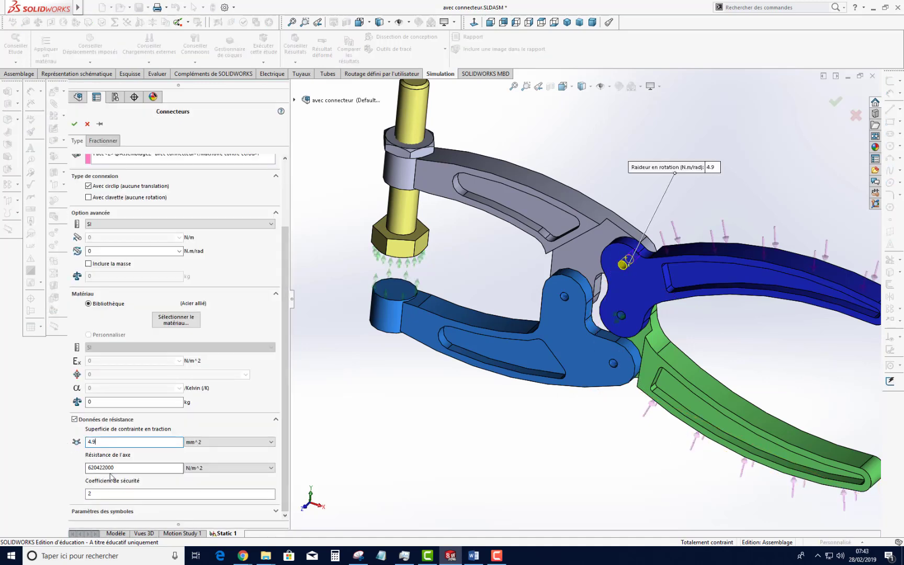
# Set the pin strength of Connecteur d'axe-7 to 250000 N/mm^2 (MPa) and accept the connector definition
pyautogui.write('250000')
pyautogui.moveTo(118, 468); pyautogui.dragTo(51, 471)
pyautogui.click(220, 468)
pyautogui.click(203, 489)
pyautogui.write('25')
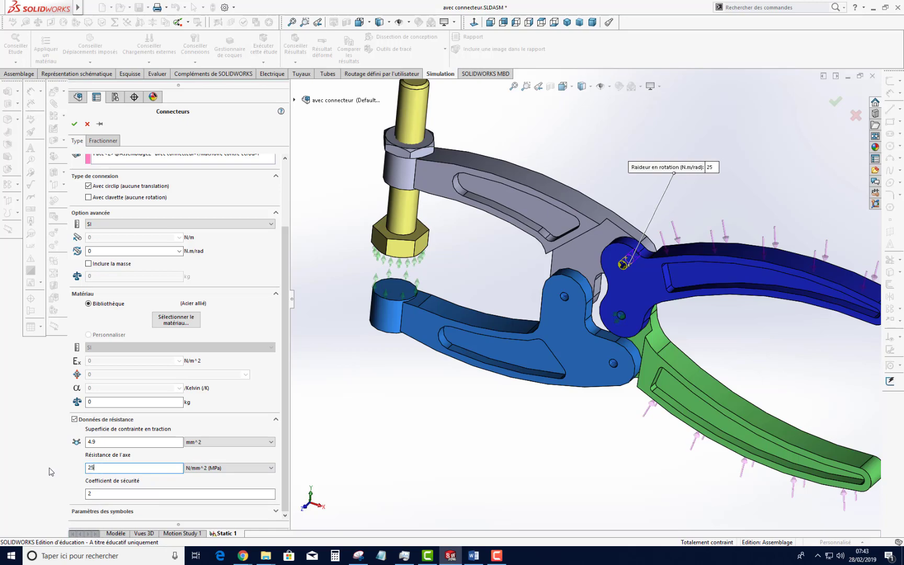
pyautogui.write('0000')
pyautogui.click(74, 124)
# Edit Connecteur d'axe-6 and change the unit of its pin strength
pyautogui.rightClick(115, 354)
pyautogui.click(151, 398)
pyautogui.moveTo(286, 324); pyautogui.dragTo(286, 393)
pyautogui.click(221, 468)
pyautogui.click(211, 496)
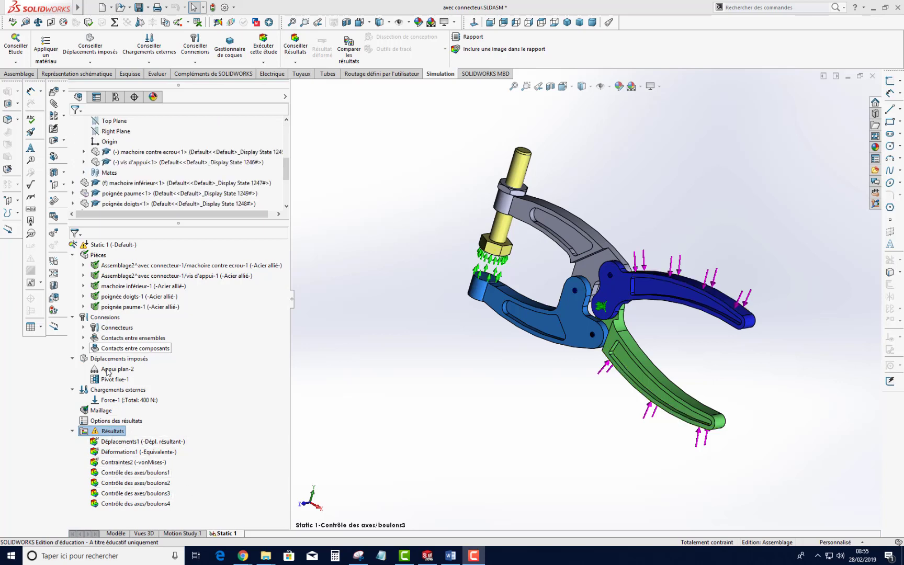
# Run study Static 1, declining the large displacement solution to continue with the approximate one
pyautogui.click(125, 306)
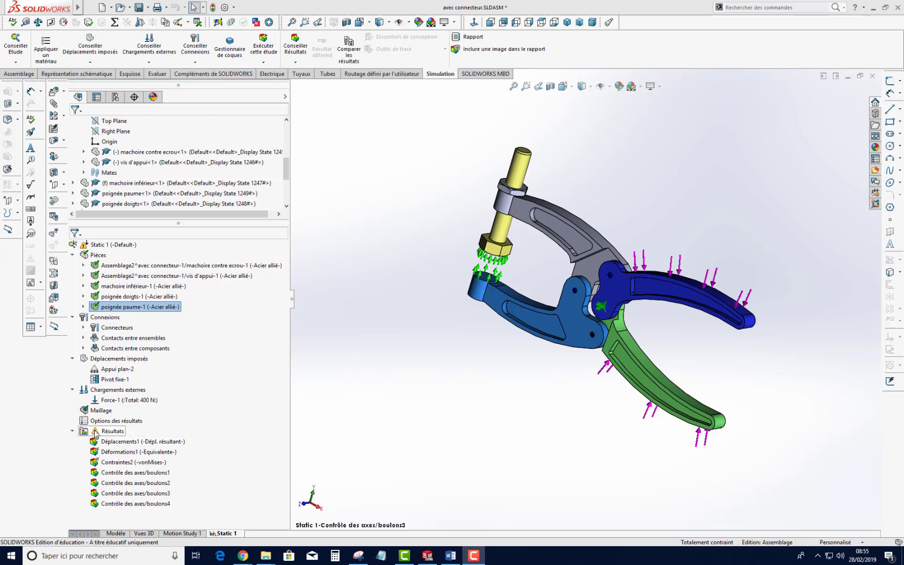
pyautogui.click(269, 49)
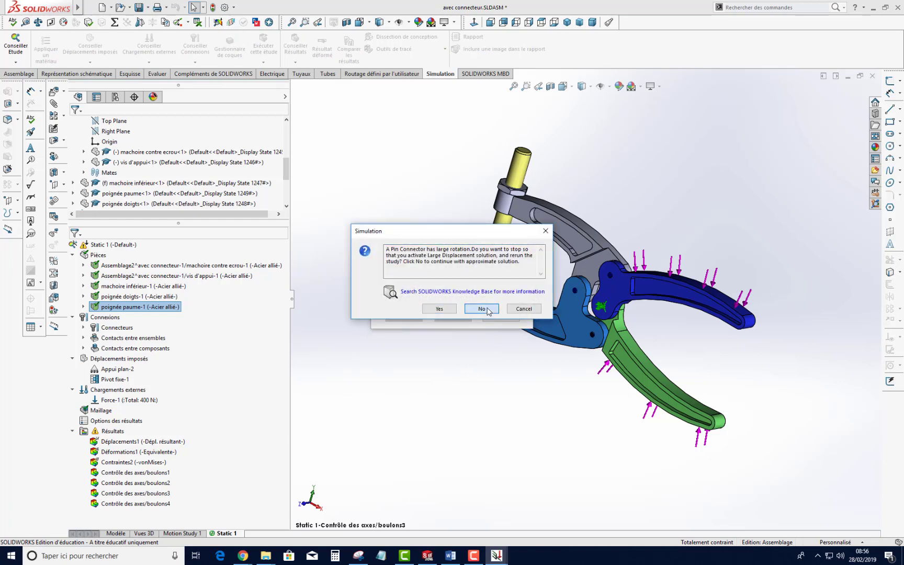
pyautogui.click(486, 309)
pyautogui.click(481, 308)
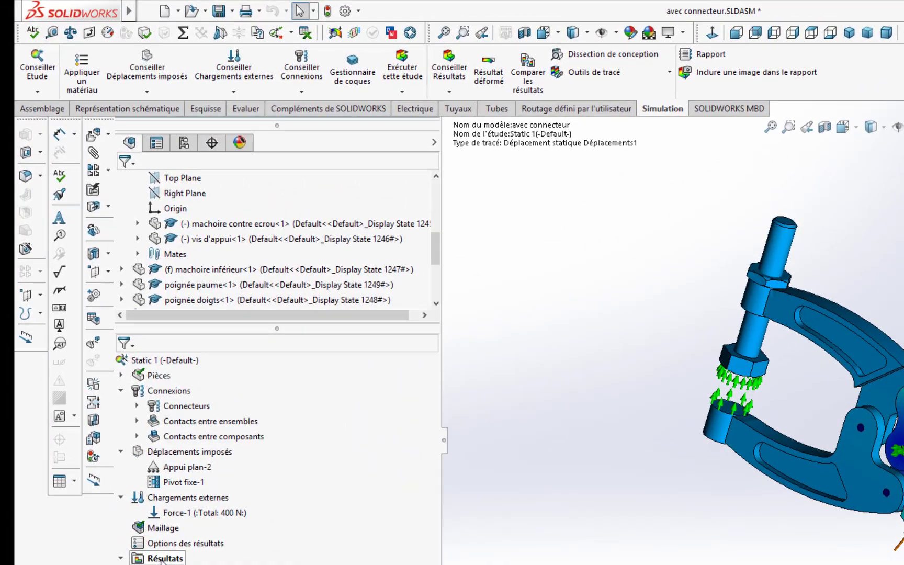
# Define a pin/bolt check plot from the study results without a title and expand its list of OK connectors
pyautogui.rightClick(101, 379)
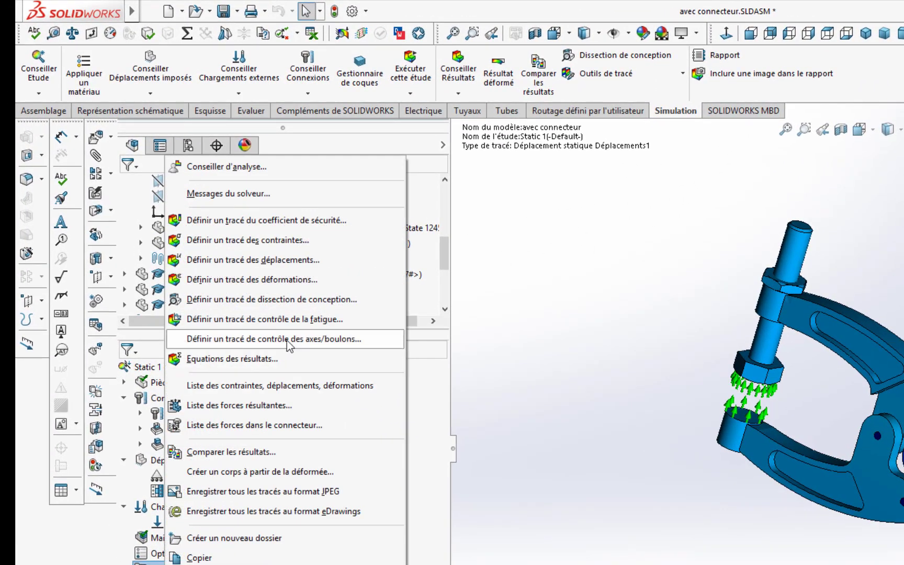
pyautogui.click(287, 339)
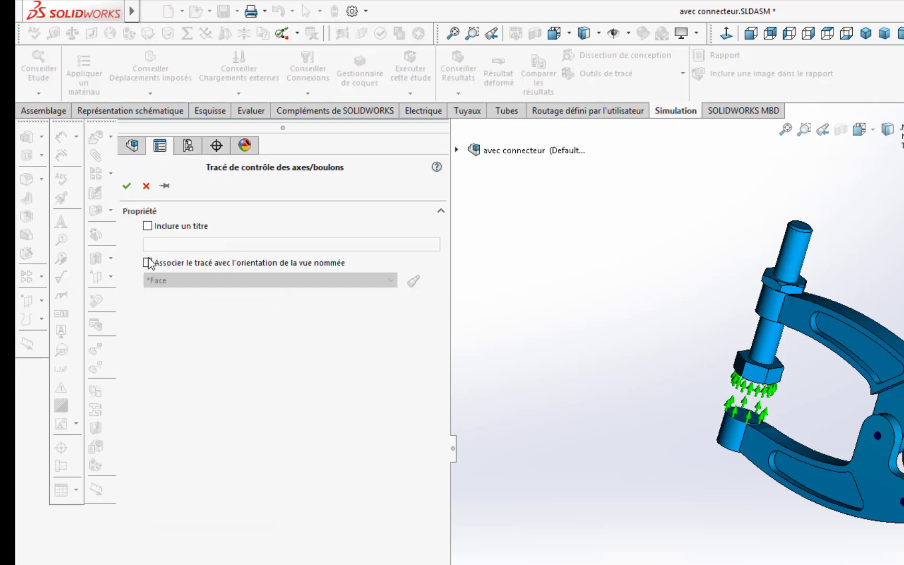
pyautogui.click(127, 186)
pyautogui.click(41, 90)
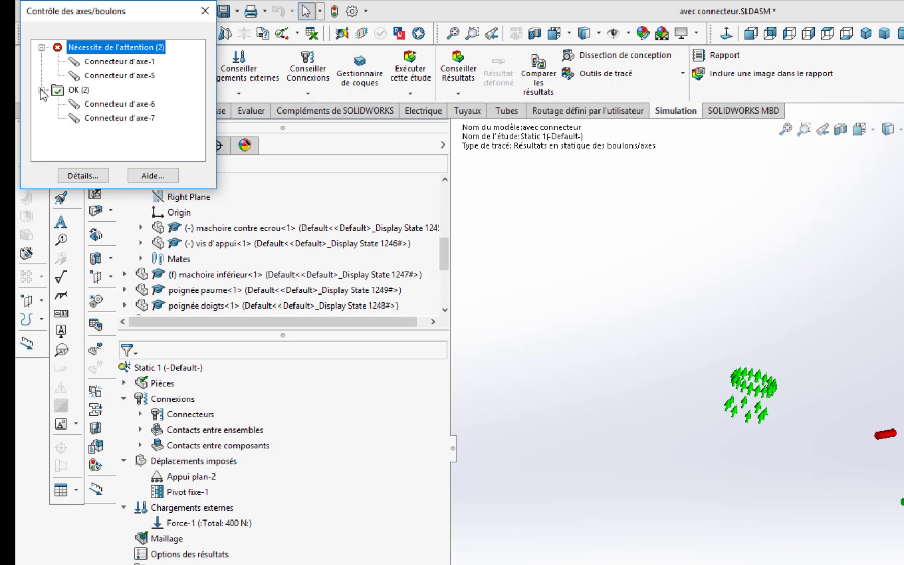
# Inspect the check result of Connecteur d'axe-5, review the detailed force table for all connectors and close it
pyautogui.moveTo(132, 62)
pyautogui.moveTo(115, 78)
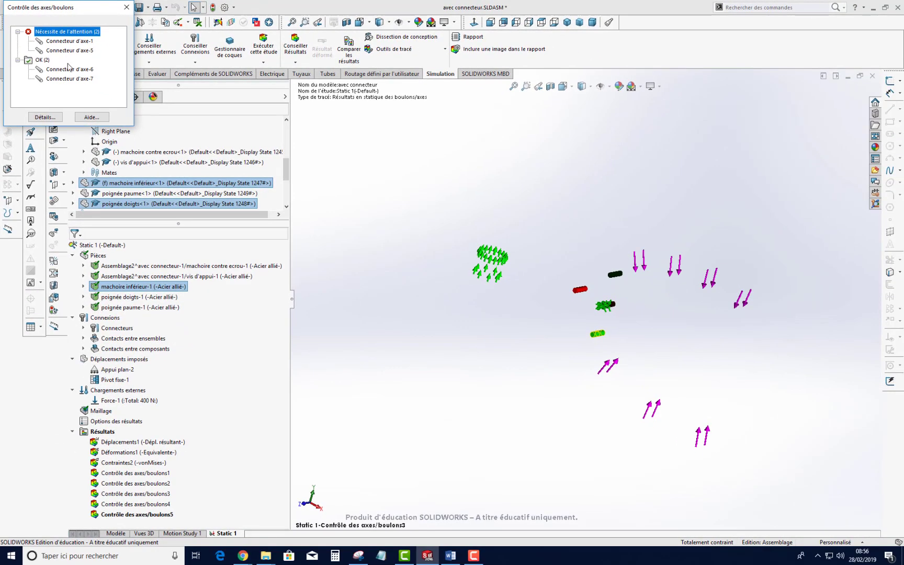
pyautogui.click(65, 51)
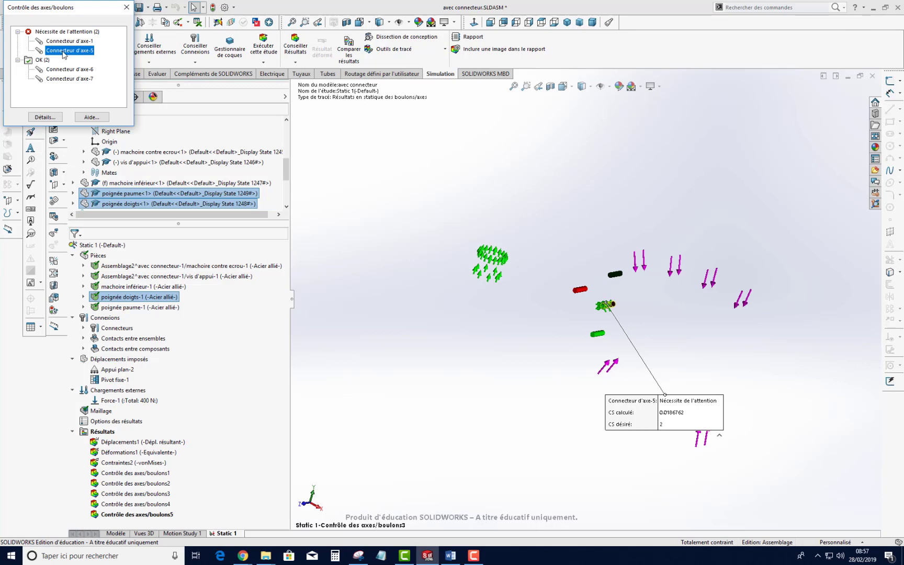
pyautogui.click(45, 117)
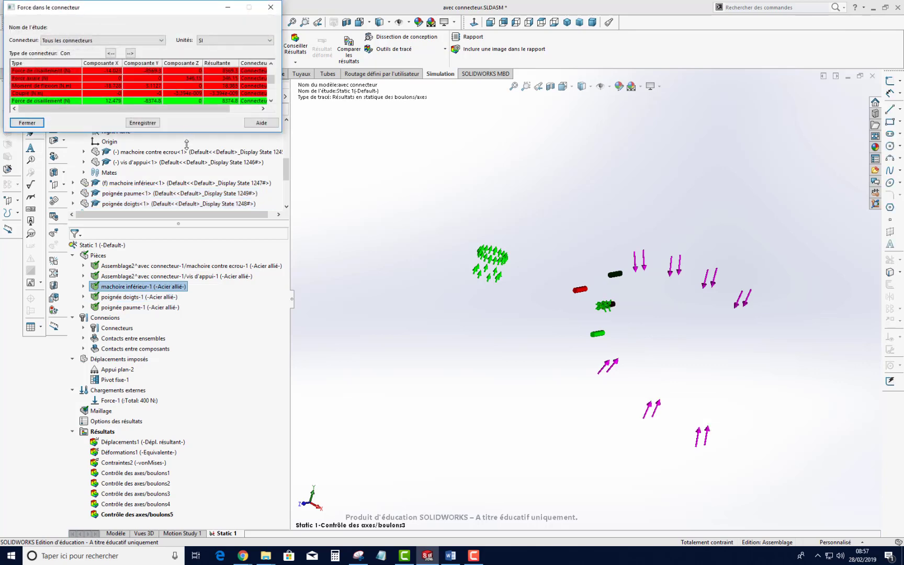
pyautogui.moveTo(186, 144); pyautogui.dragTo(200, 255)
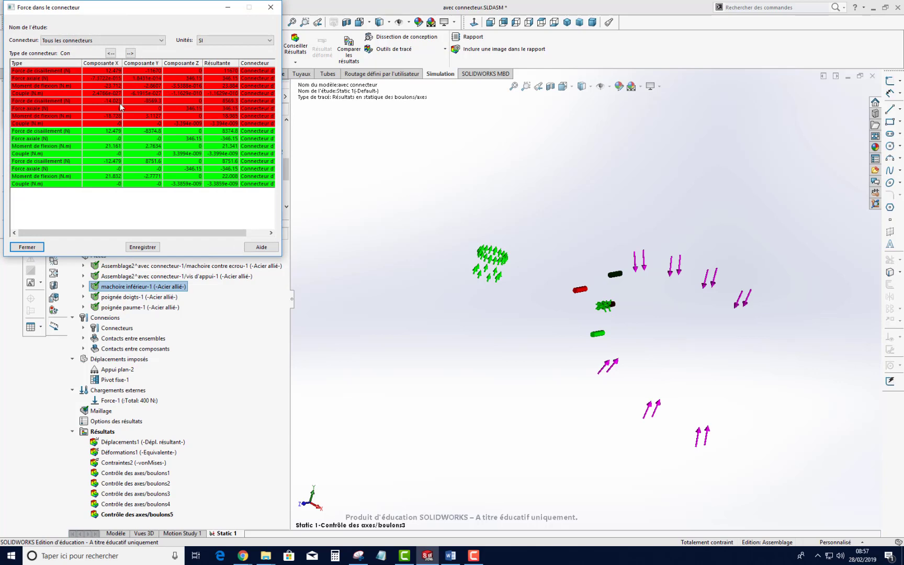
pyautogui.click(26, 247)
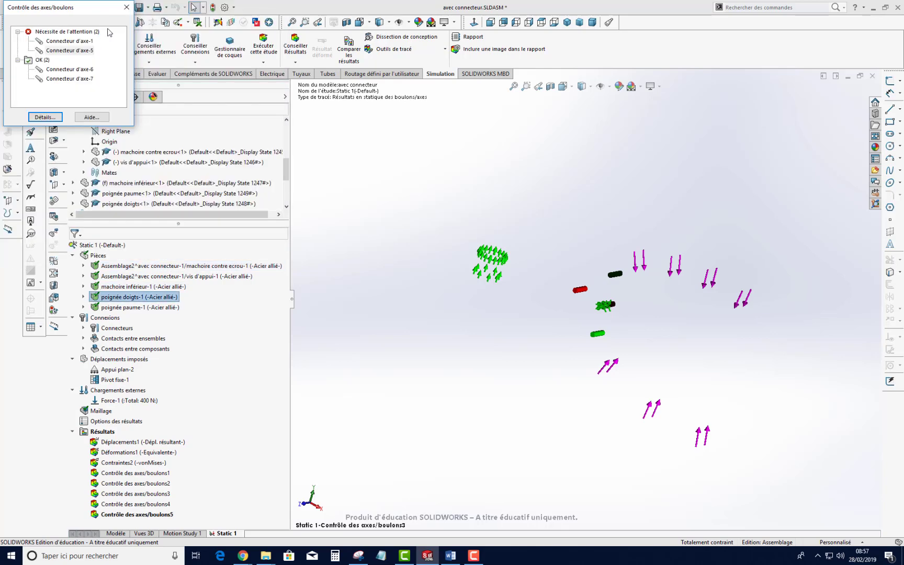
# List the connector forces for all connectors and read through the resultant values of each pin
pyautogui.rightClick(106, 434)
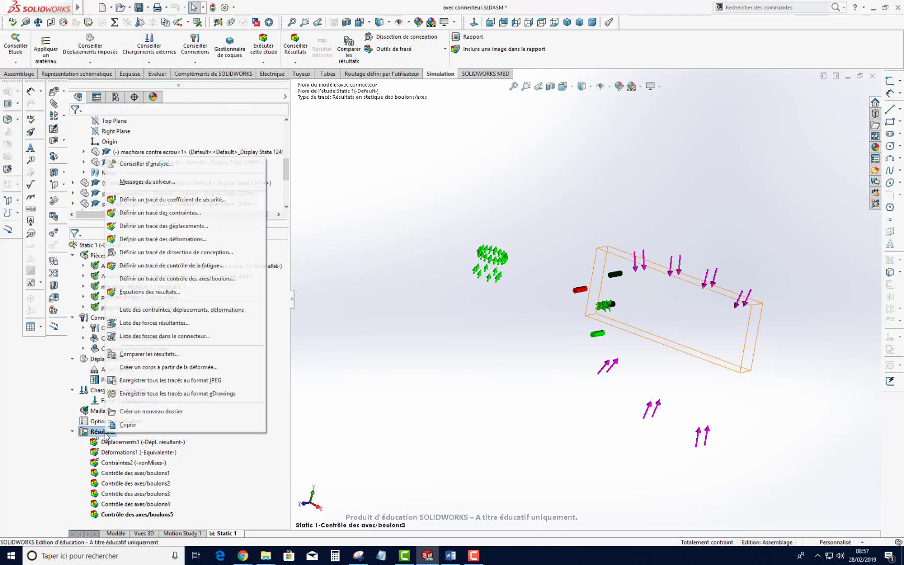
pyautogui.click(148, 337)
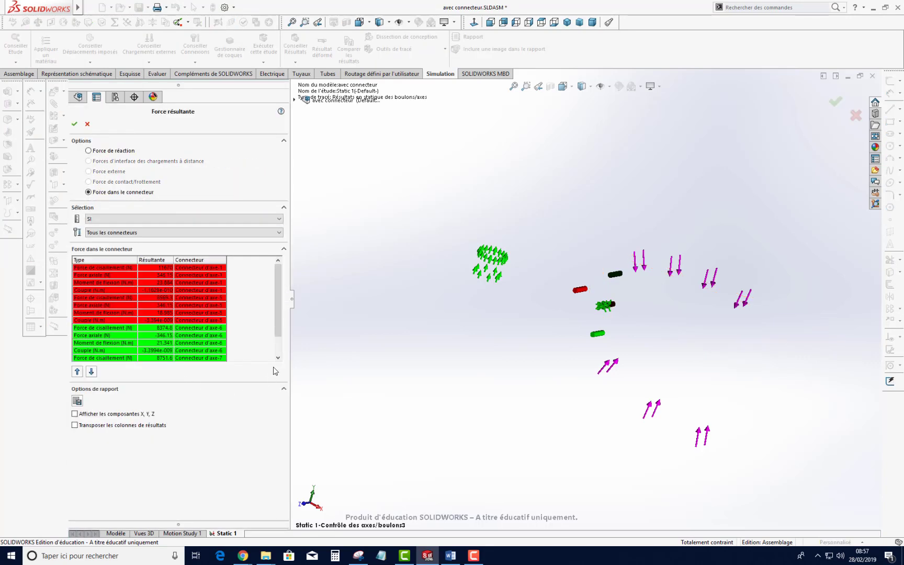
pyautogui.scroll(-1, 280, 348)
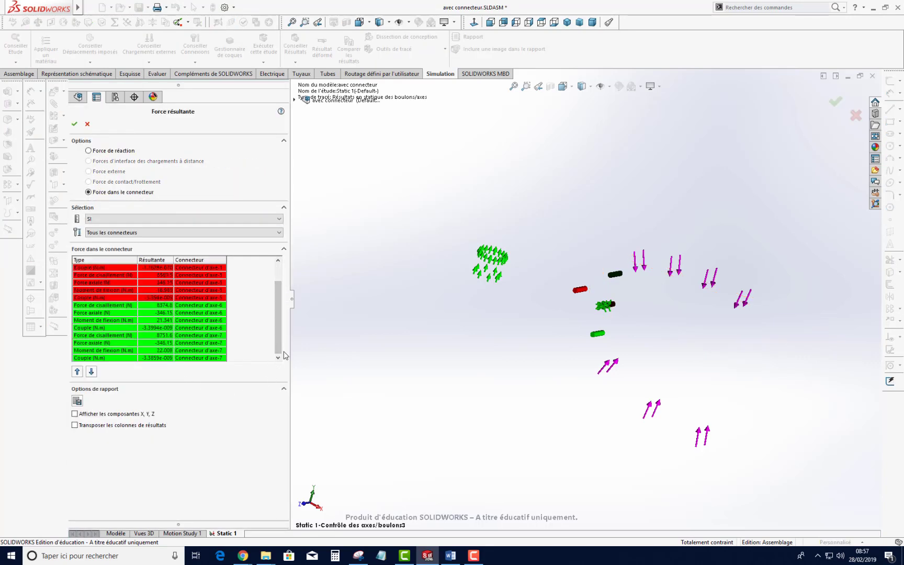
pyautogui.scroll(1, 278, 311)
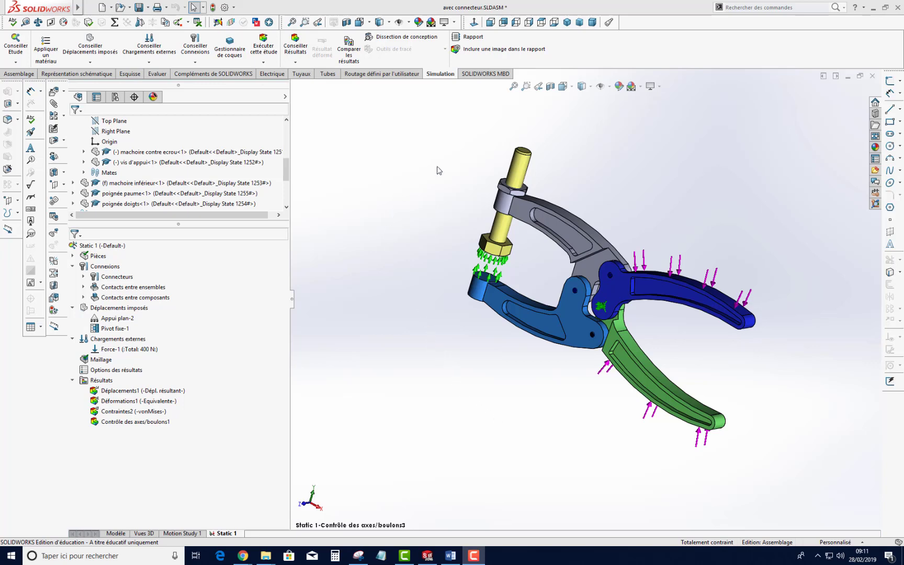
# Start a report for the static study and fill its header with the designer's name and the company BTS CRCI
pyautogui.click(475, 37)
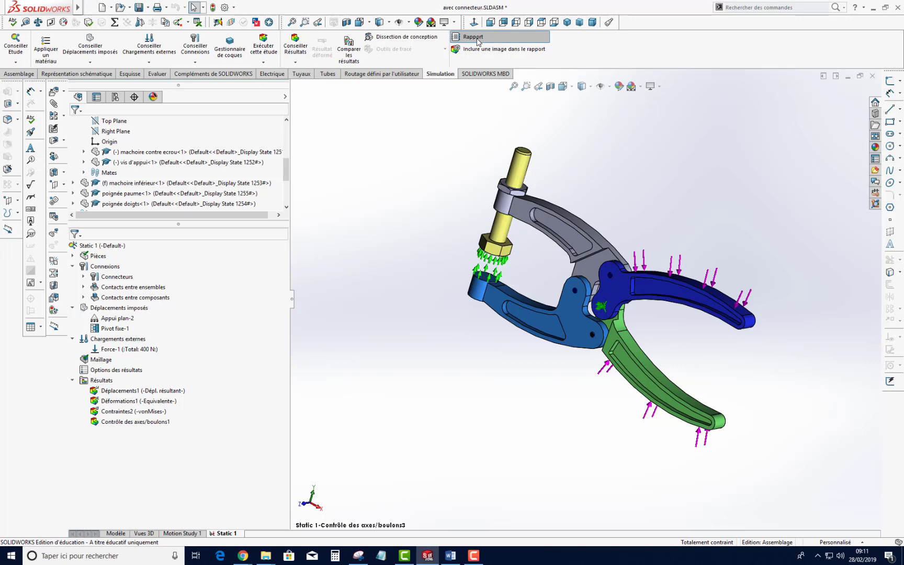
pyautogui.click(475, 37)
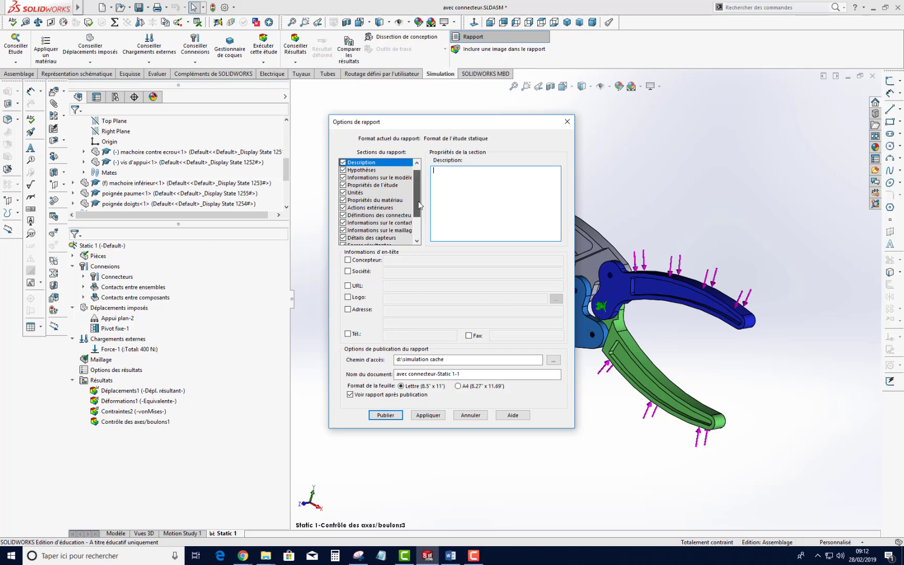
pyautogui.moveTo(421, 201); pyautogui.dragTo(421, 225)
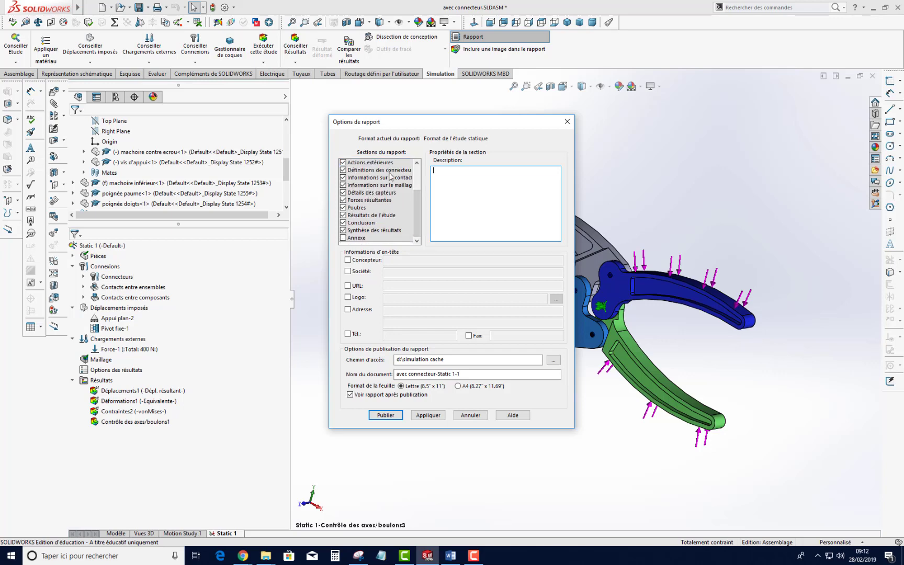
pyautogui.click(347, 259)
pyautogui.click(395, 264)
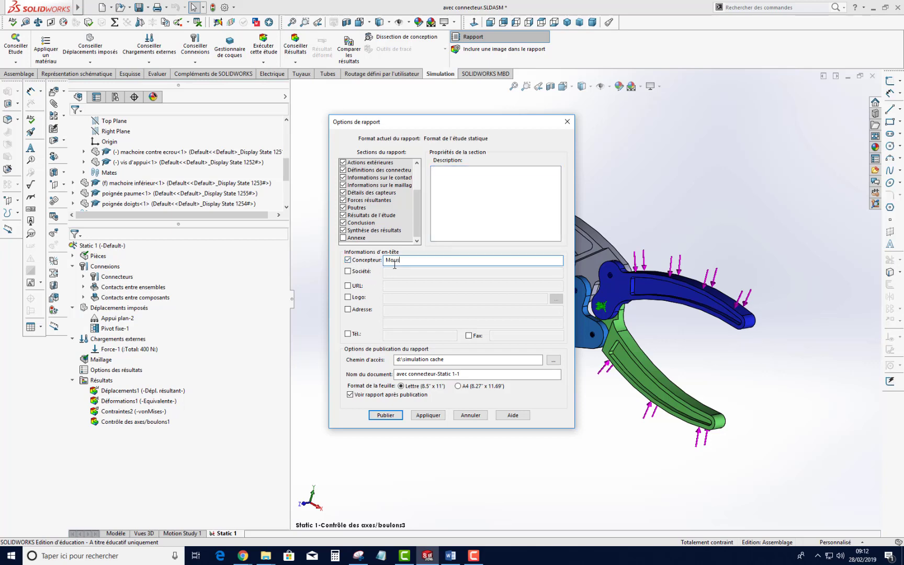
pyautogui.click(347, 271)
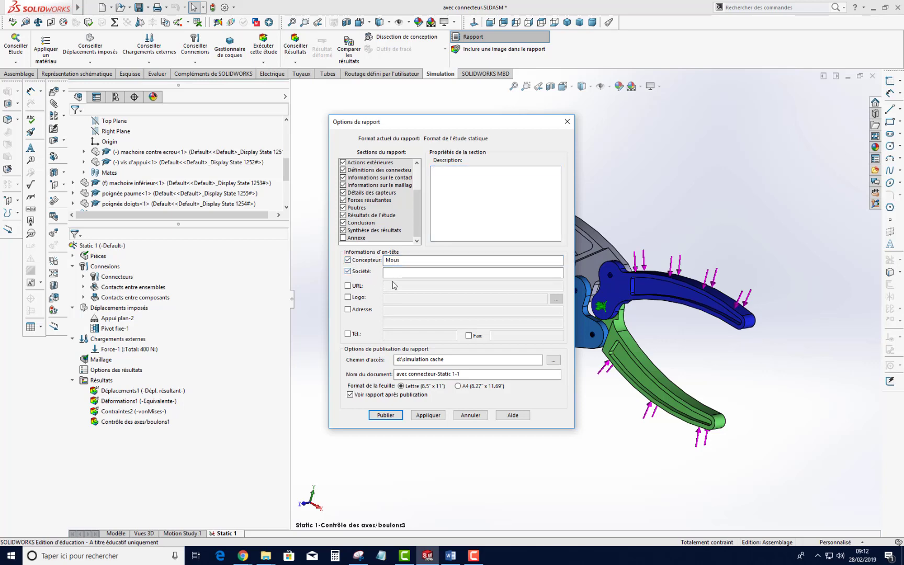
pyautogui.click(398, 273)
pyautogui.write('BTS CRCI')
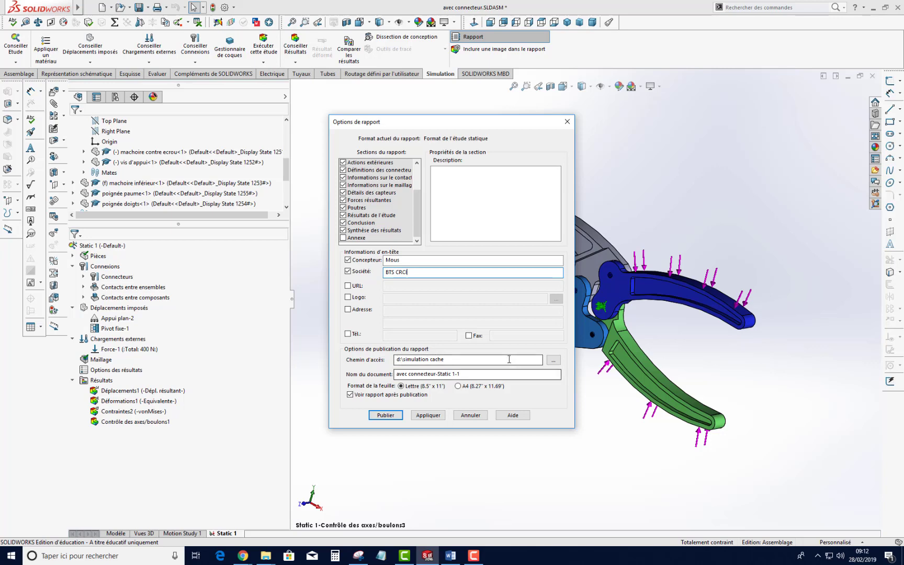
# Name the report document Pince etau, set its sheet format to A4 and publish it
pyautogui.click(553, 359)
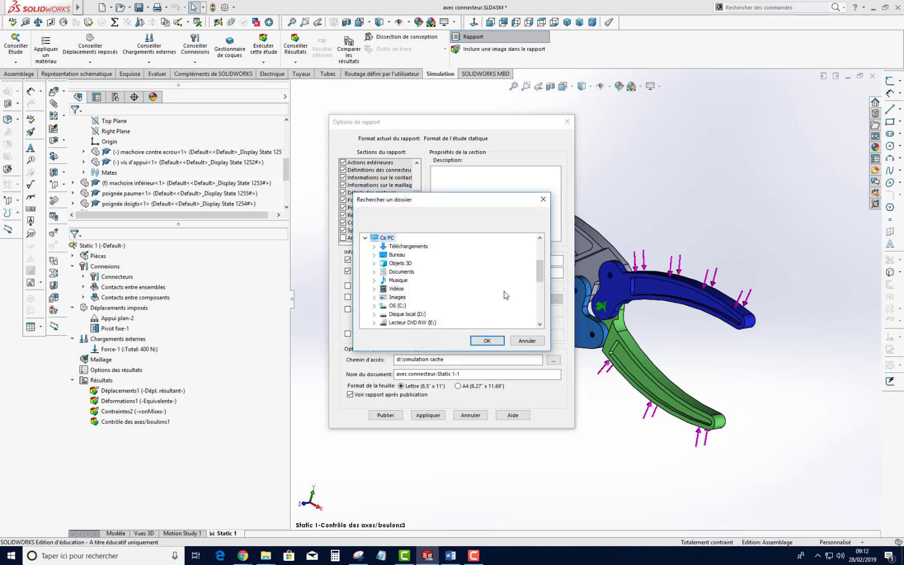
pyautogui.click(526, 340)
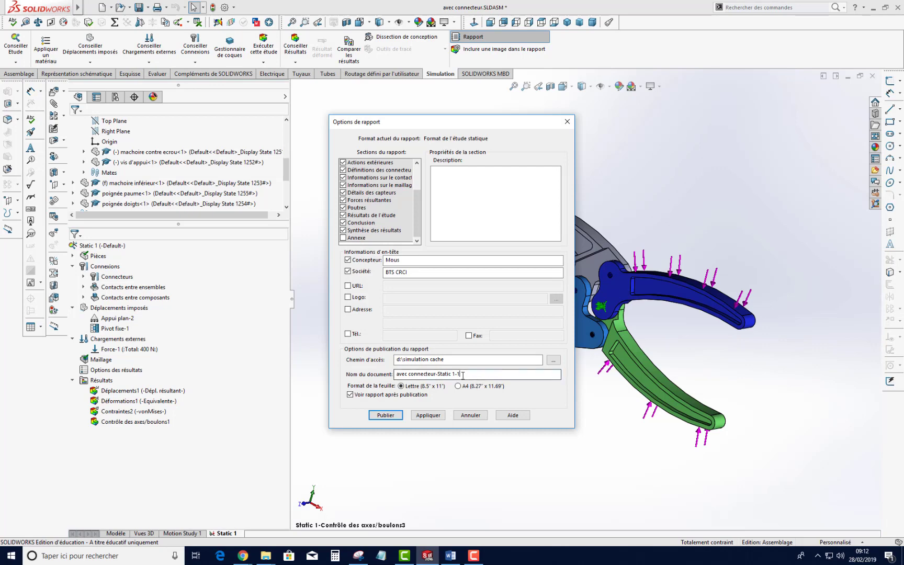
pyautogui.moveTo(462, 374); pyautogui.dragTo(388, 377)
pyautogui.write('Pi')
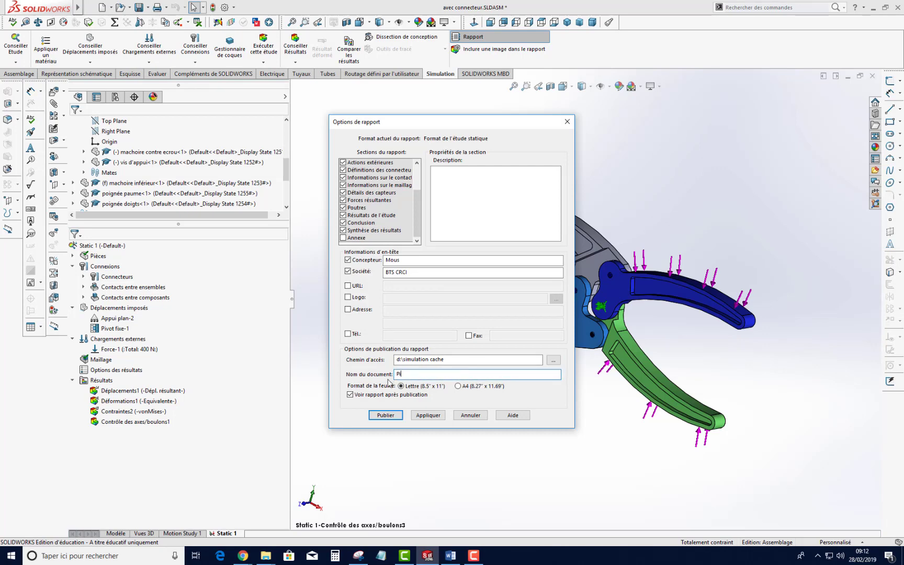
pyautogui.write('nce etau')
pyautogui.click(458, 386)
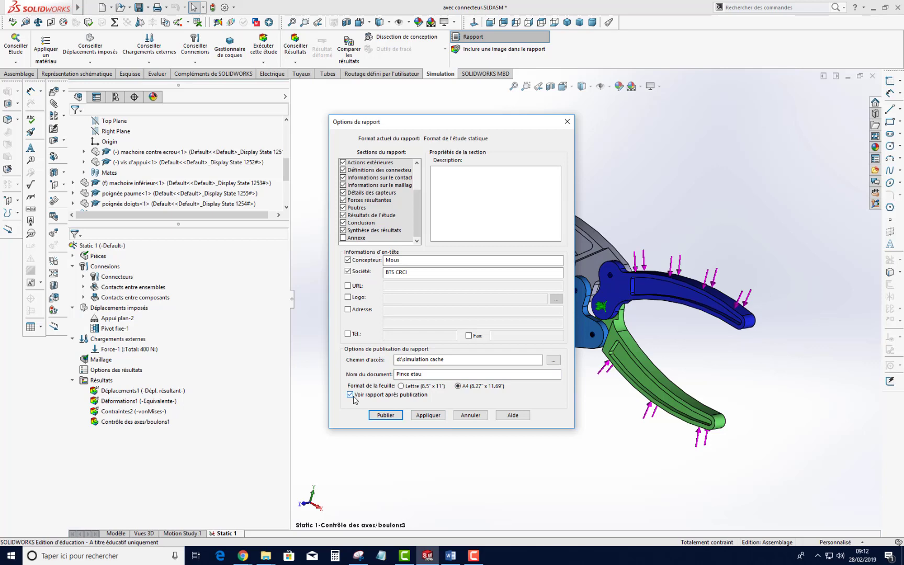
pyautogui.click(386, 415)
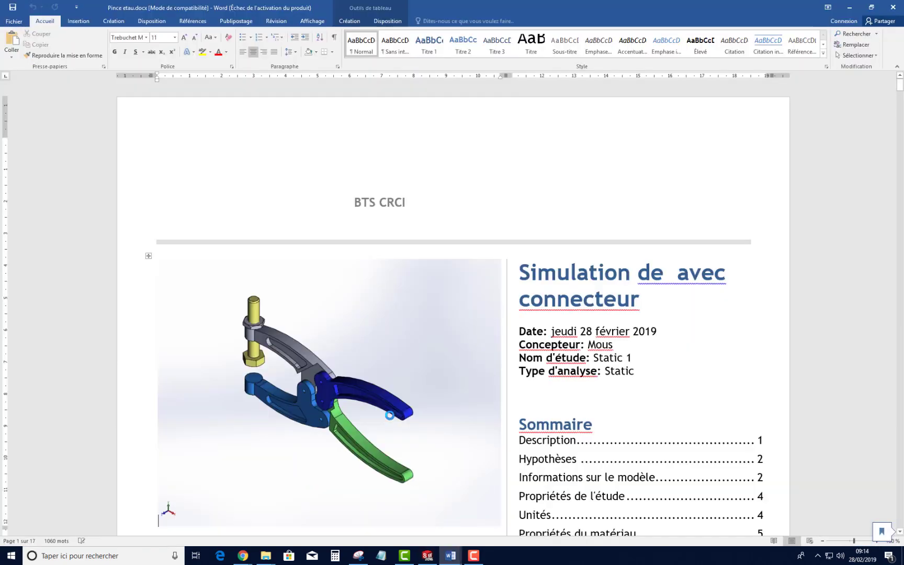
# Examine the published report in Word, from the cover page and model information through the material properties to the conclusion
pyautogui.keyDown('ctrl'); pyautogui.scroll(-8, 390, 416); pyautogui.keyUp('ctrl')
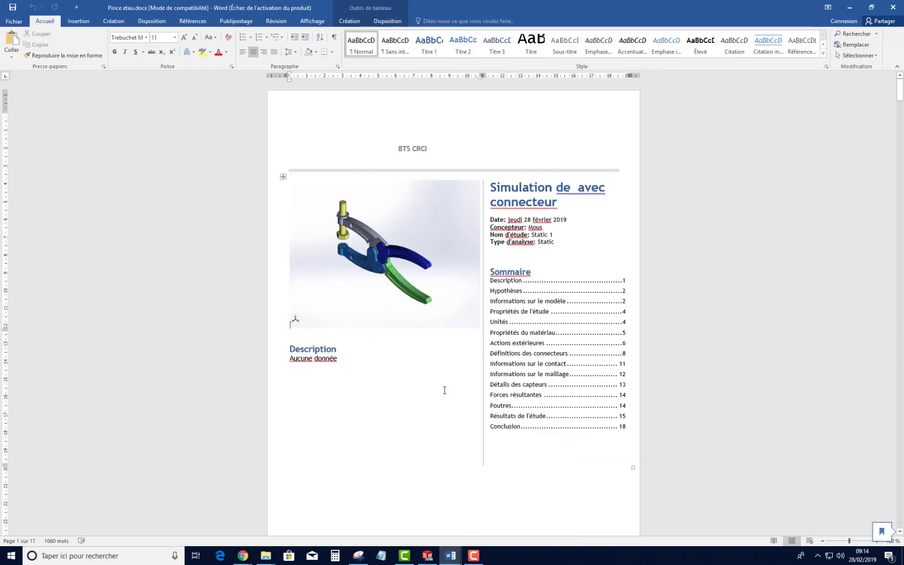
pyautogui.scroll(-10, 553, 361)
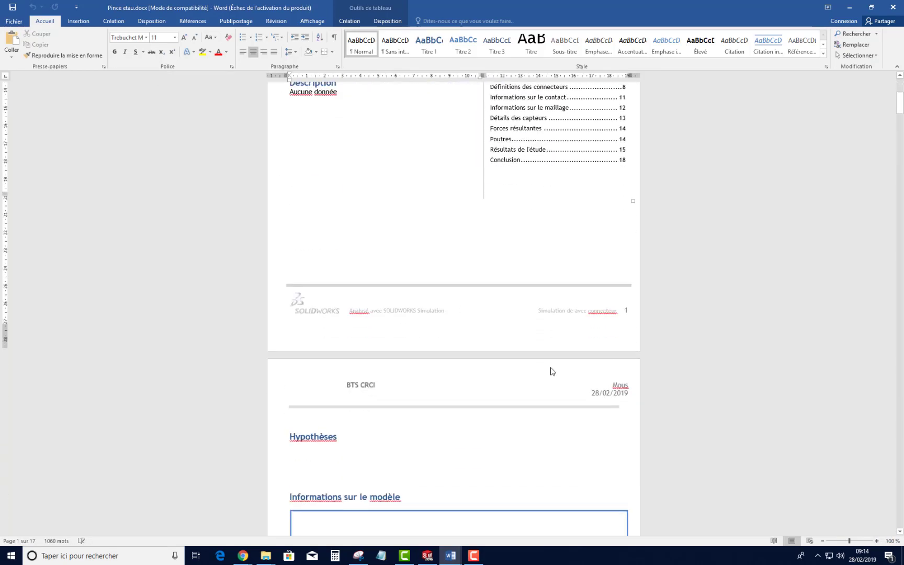
pyautogui.scroll(-6, 550, 368)
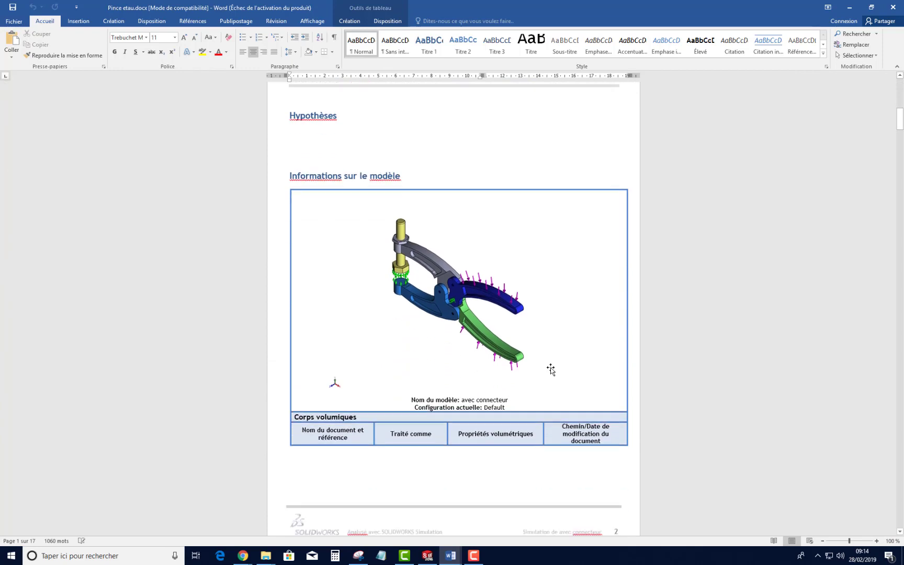
pyautogui.scroll(-10, 551, 368)
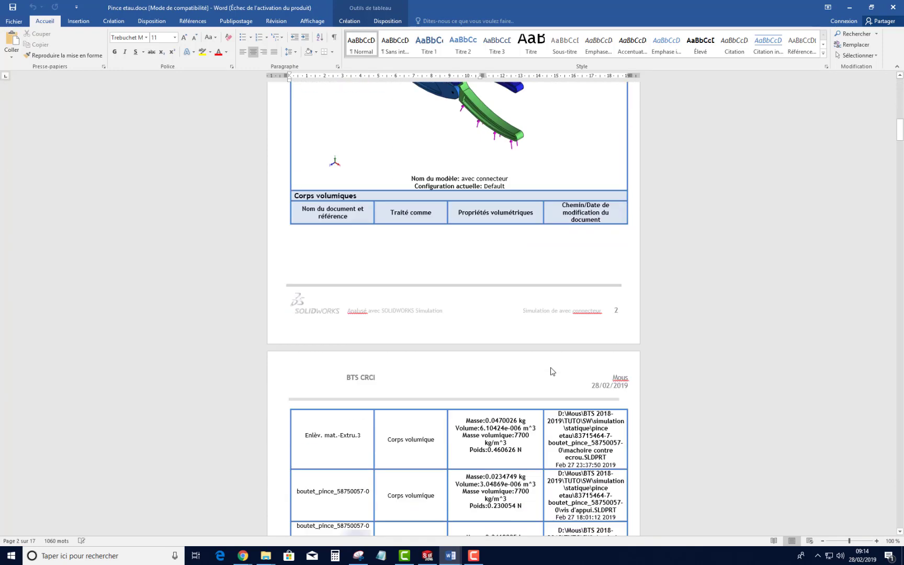
pyautogui.scroll(-6, 551, 367)
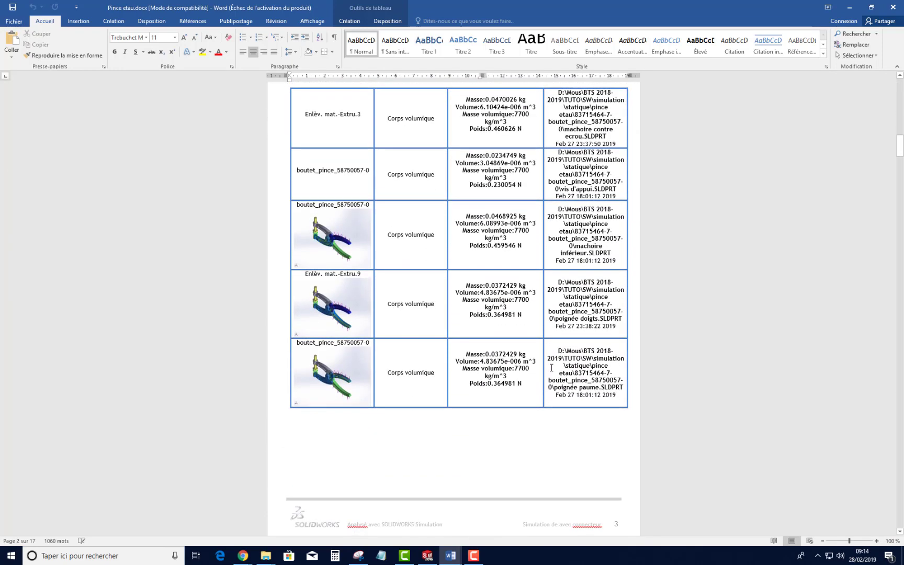
pyautogui.scroll(5, 512, 366)
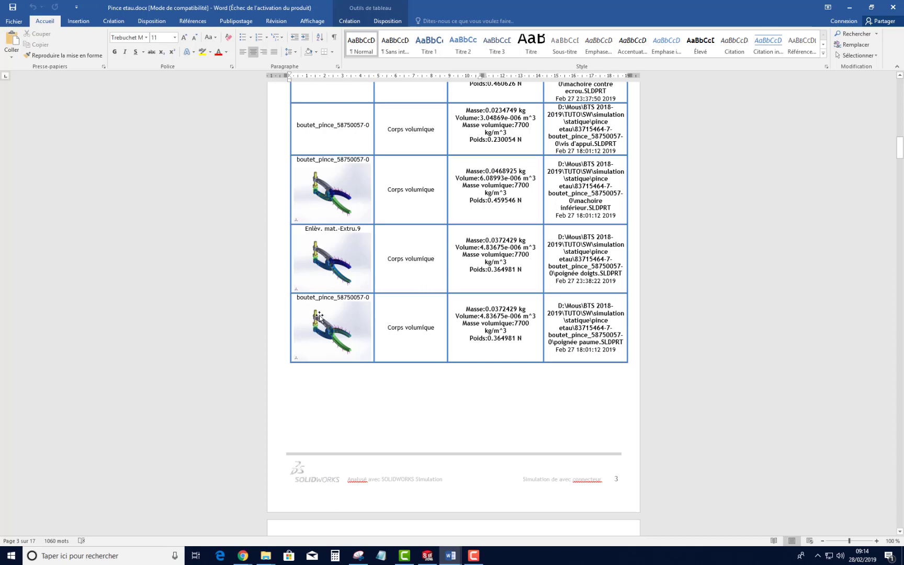
pyautogui.scroll(-8, 381, 397)
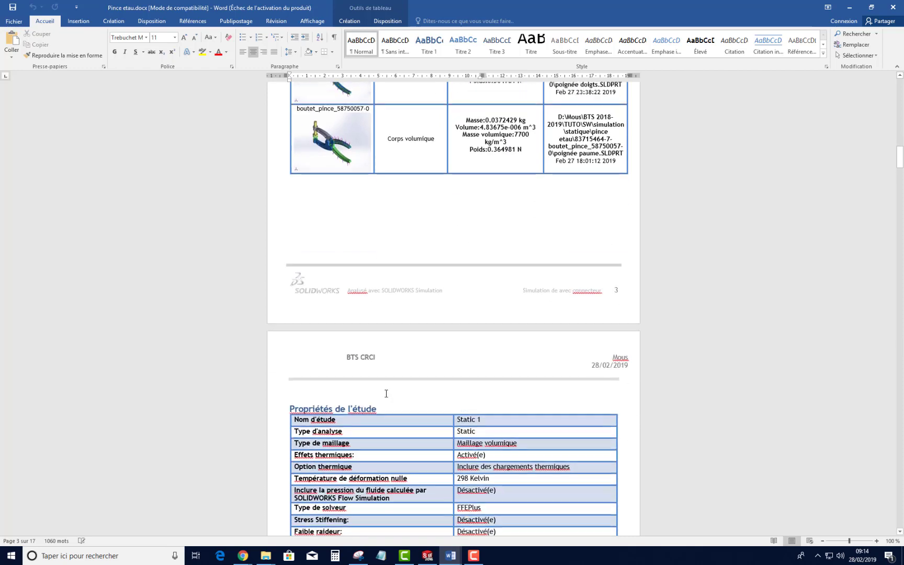
pyautogui.moveTo(900, 172); pyautogui.dragTo(901, 191)
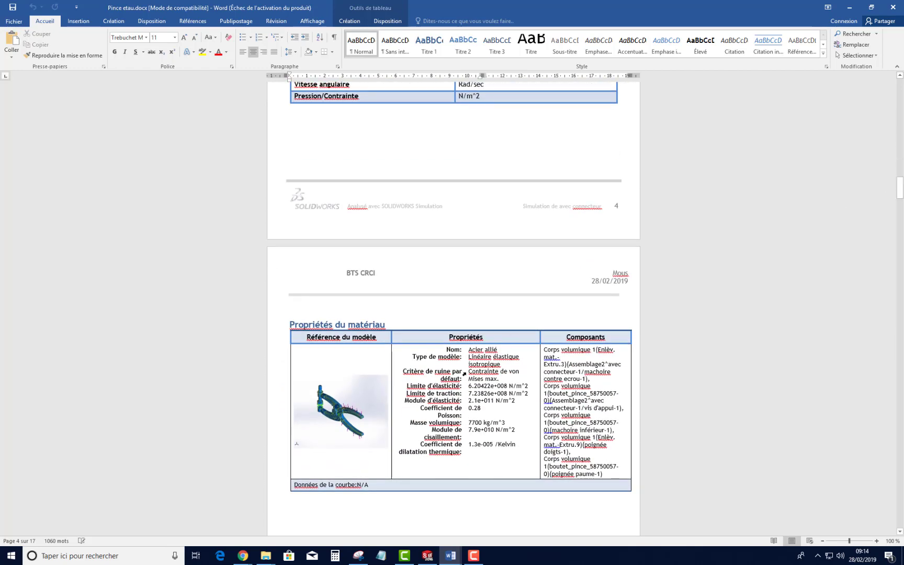
pyautogui.moveTo(461, 370); pyautogui.dragTo(434, 371)
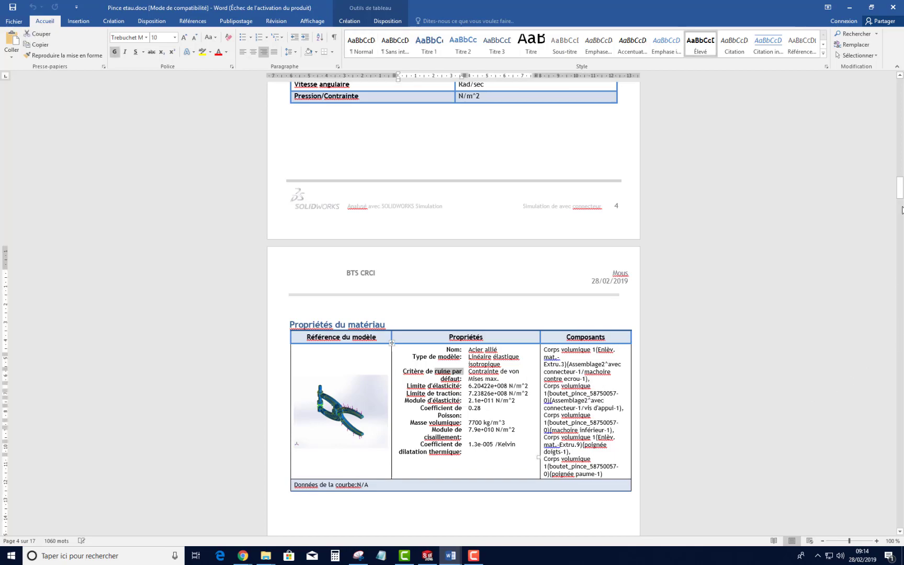
pyautogui.moveTo(900, 191); pyautogui.dragTo(902, 518)
pyautogui.click(296, 387)
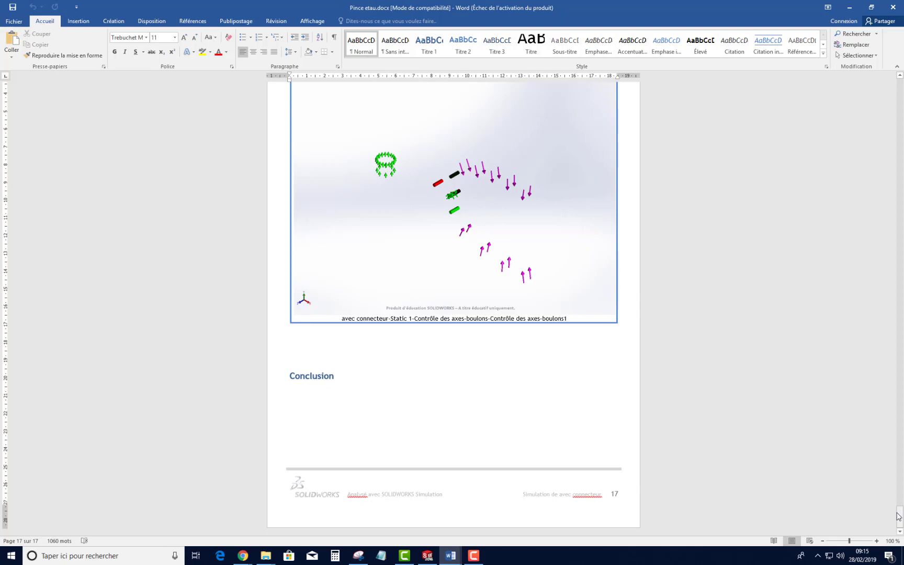
pyautogui.moveTo(897, 516); pyautogui.dragTo(894, 73)
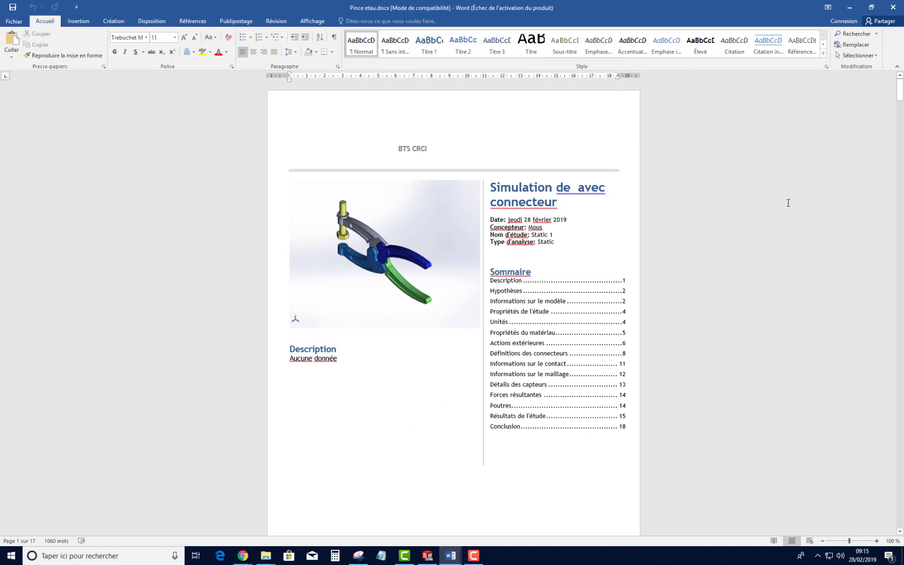